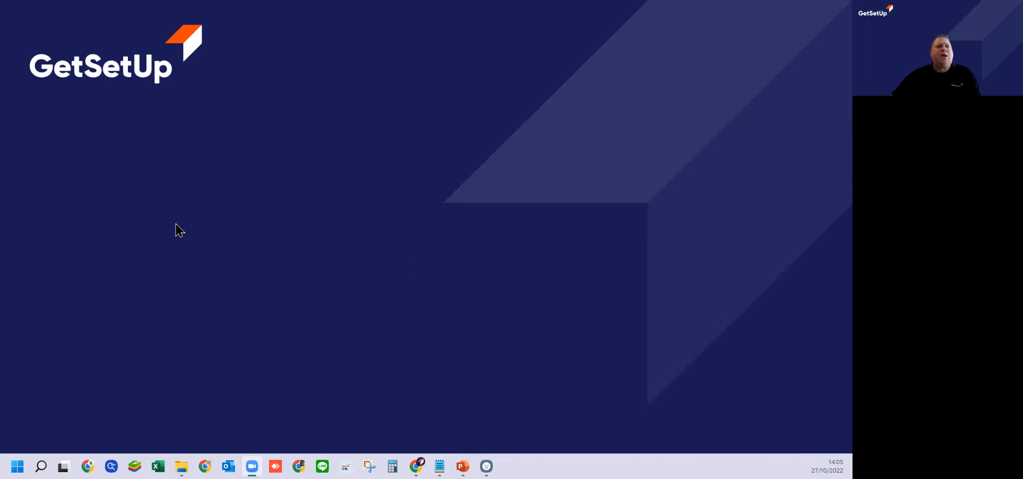
# Launch Excel from the full list of installed apps and create a blank workbook
pyautogui.click(17, 467)
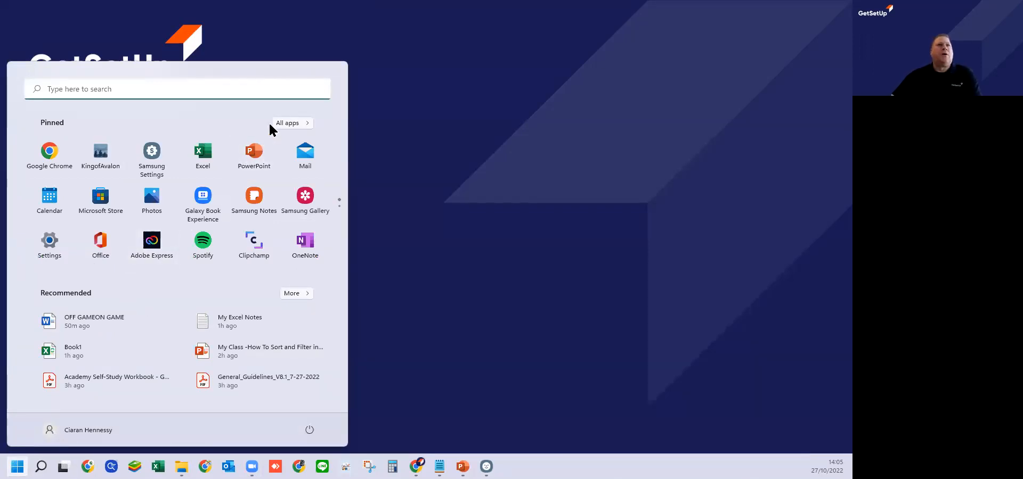
pyautogui.click(291, 124)
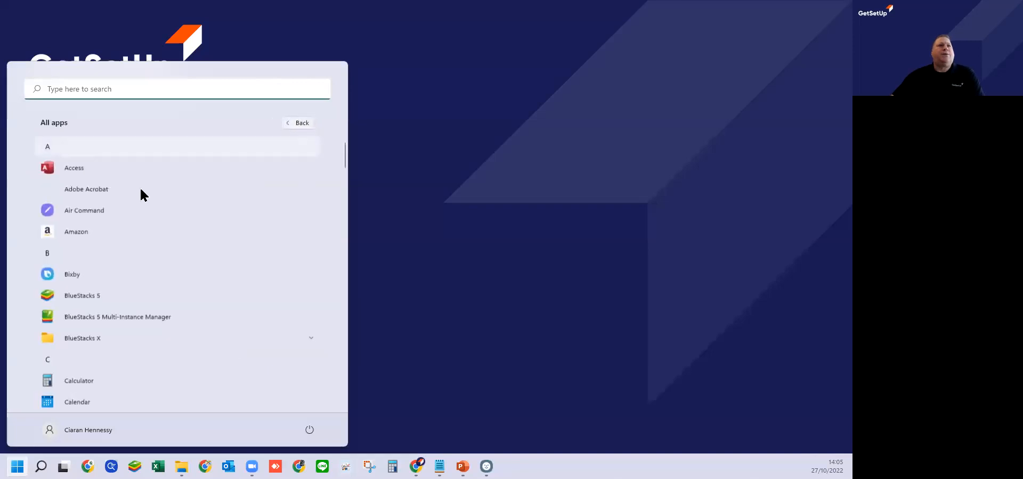
pyautogui.scroll(-3, 121, 282)
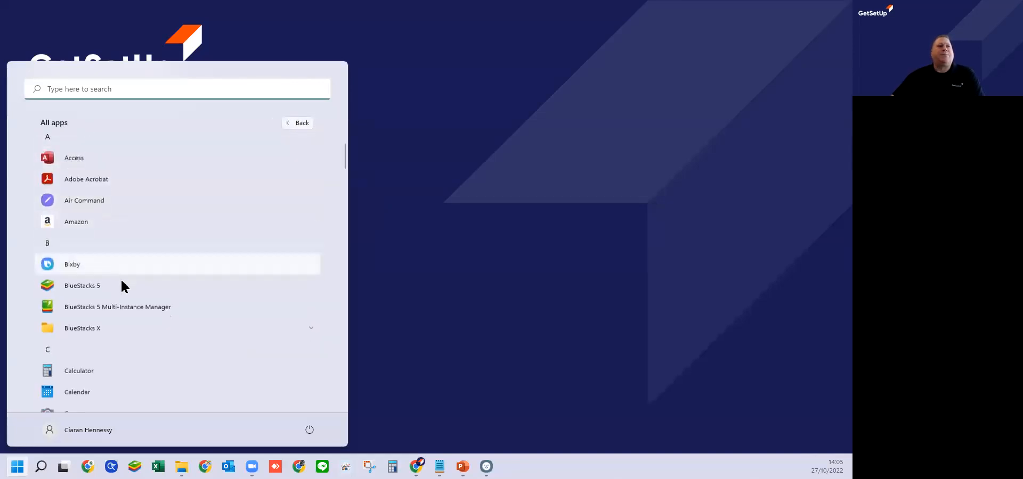
pyautogui.scroll(-5, 122, 286)
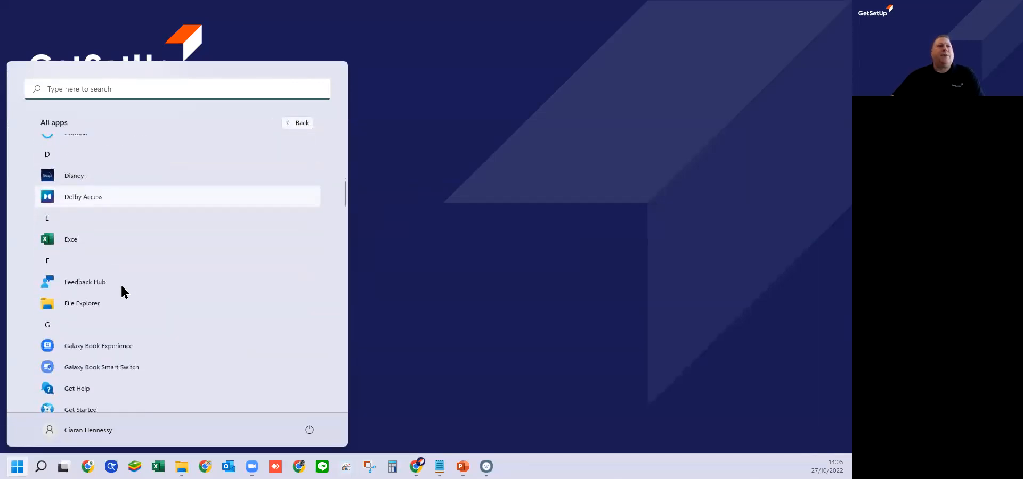
pyautogui.click(78, 239)
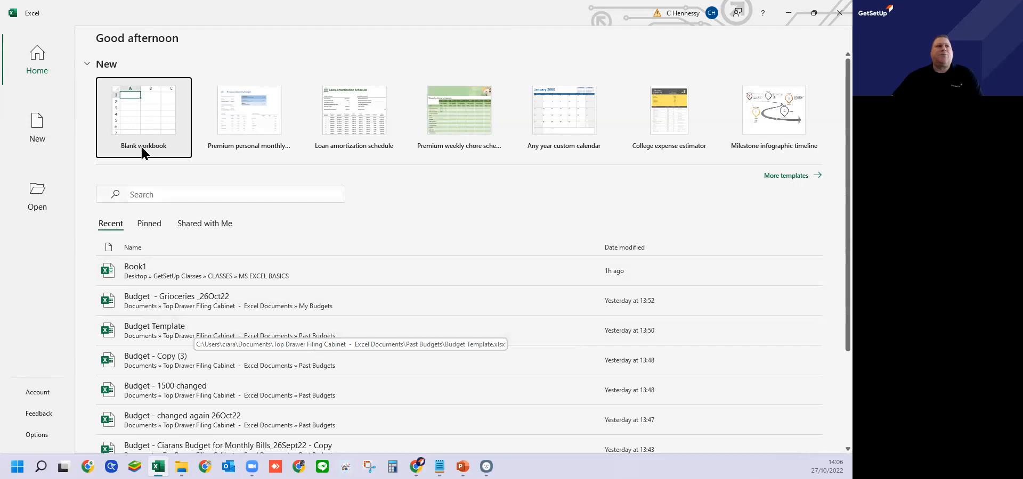
pyautogui.click(150, 132)
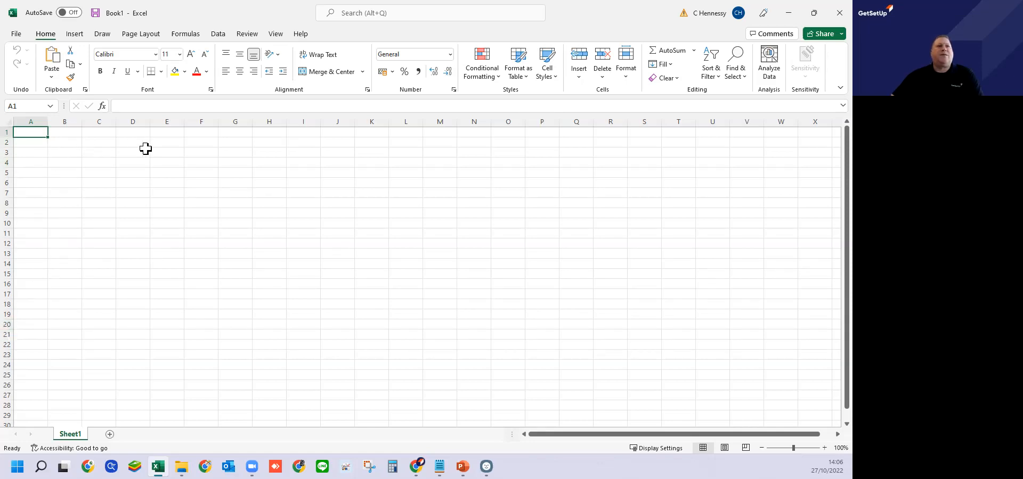
# Select several empty cells around the blank sheet one after another, finishing on cell C5
pyautogui.click(106, 182)
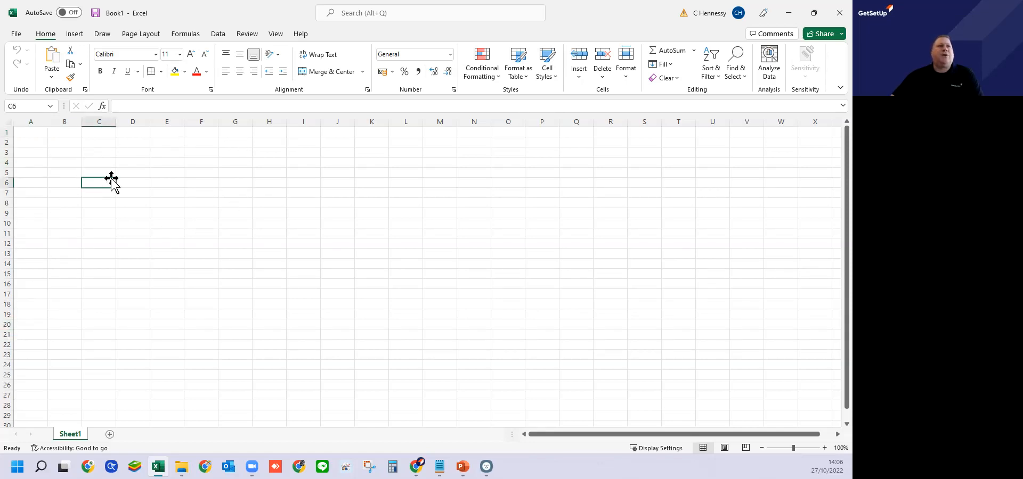
pyautogui.click(129, 174)
pyautogui.click(202, 185)
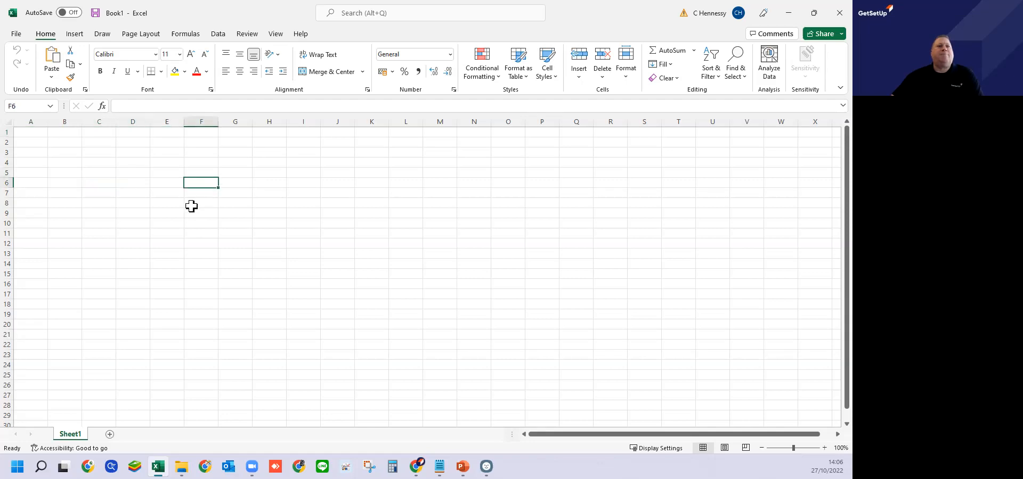
pyautogui.click(160, 222)
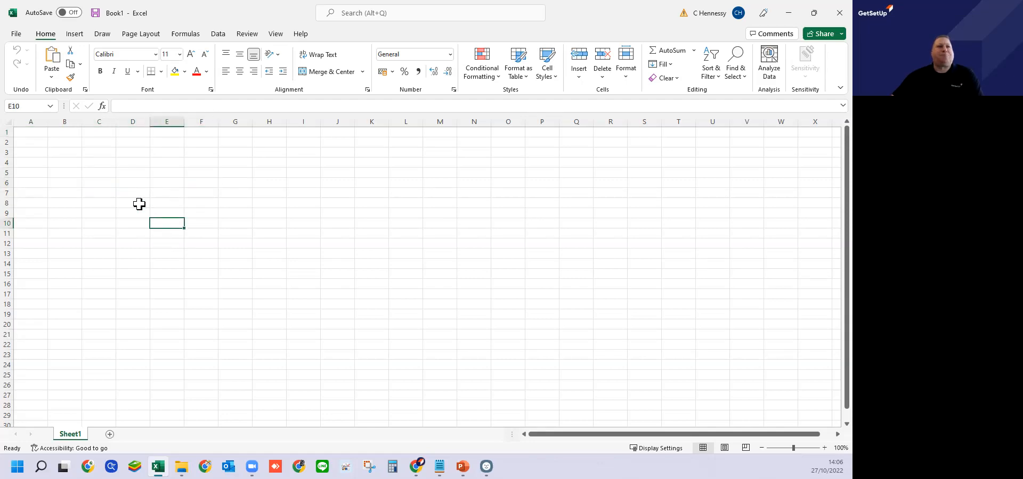
pyautogui.click(124, 182)
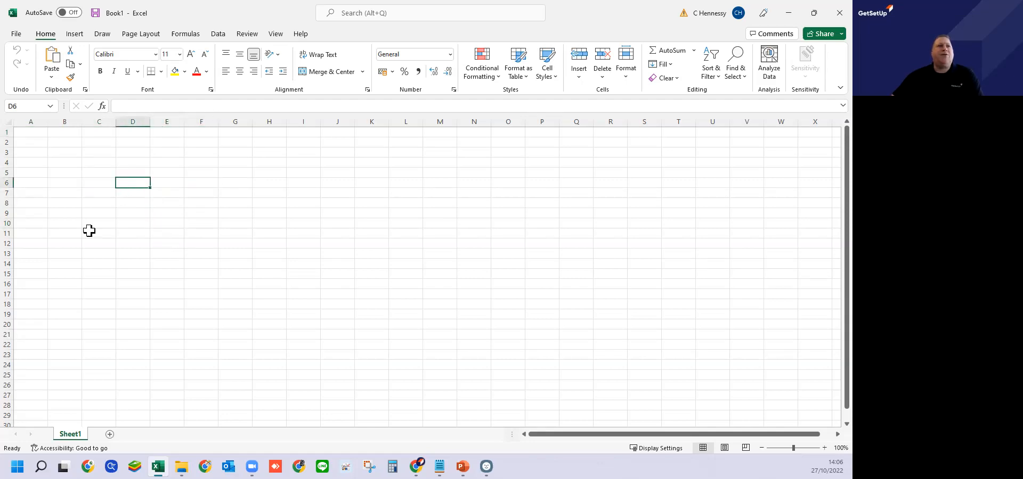
pyautogui.click(89, 184)
pyautogui.click(90, 171)
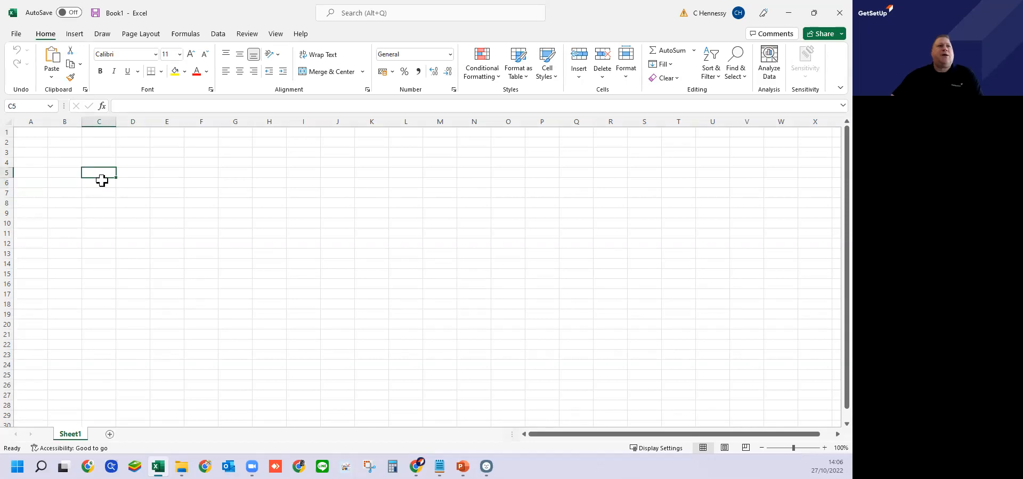
pyautogui.click(100, 121)
pyautogui.click(89, 35)
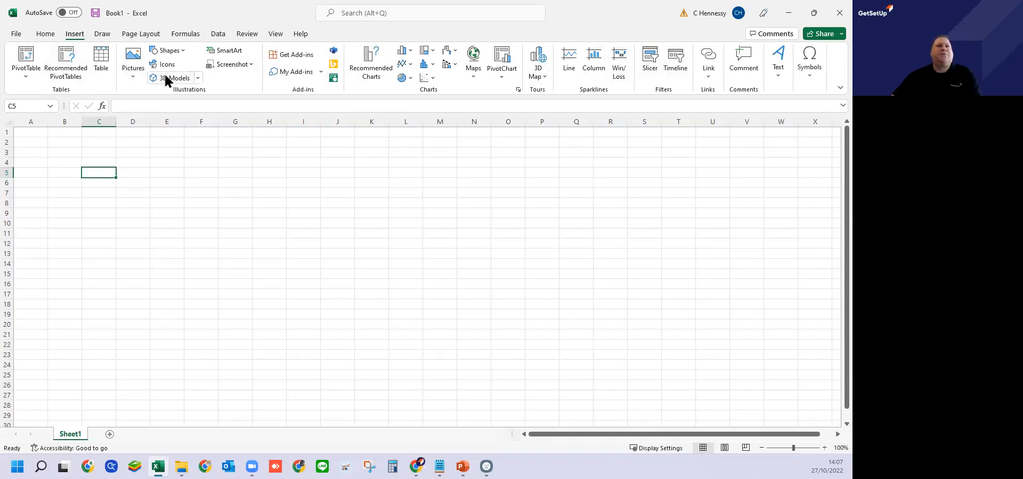
pyautogui.click(100, 36)
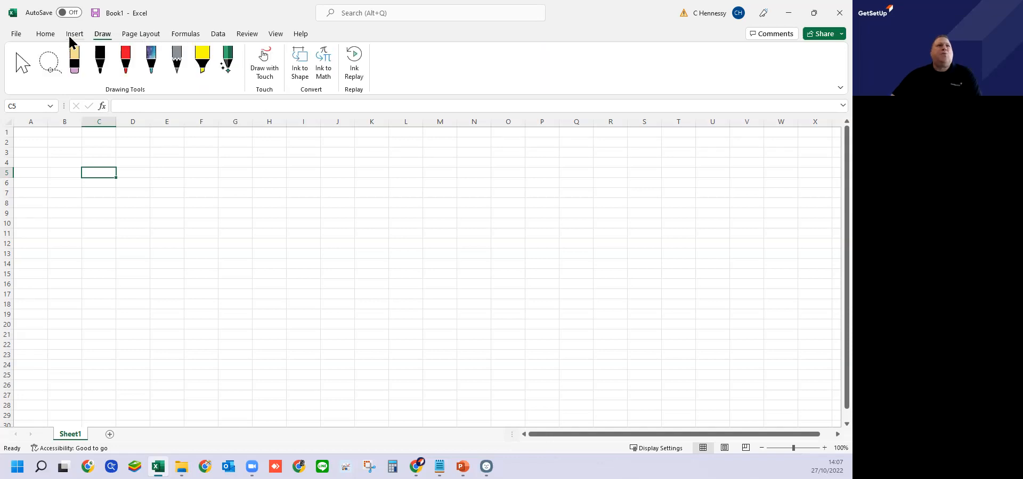
pyautogui.click(45, 35)
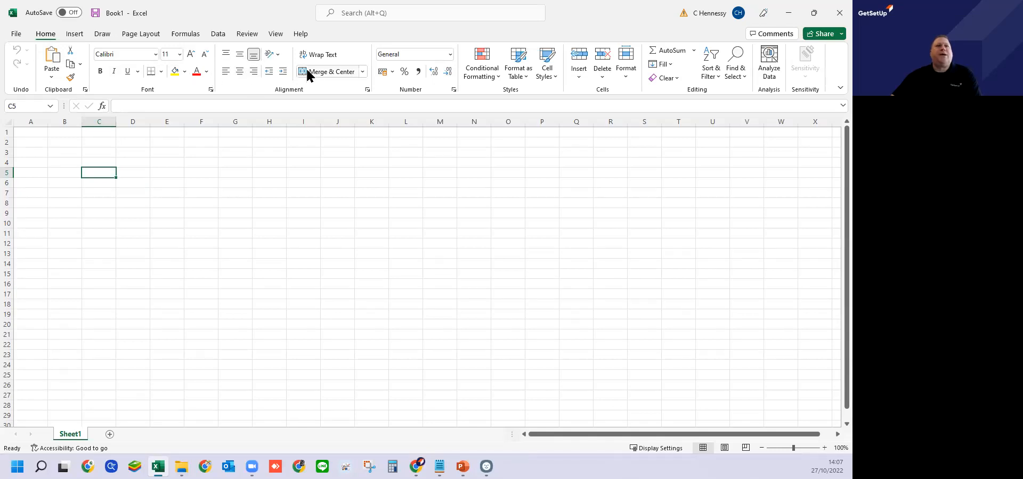
pyautogui.click(192, 37)
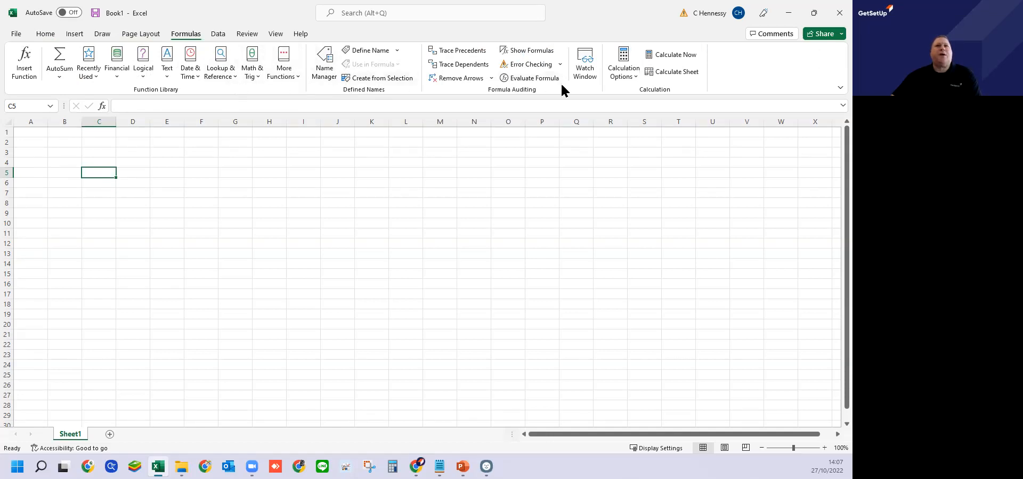
pyautogui.click(45, 34)
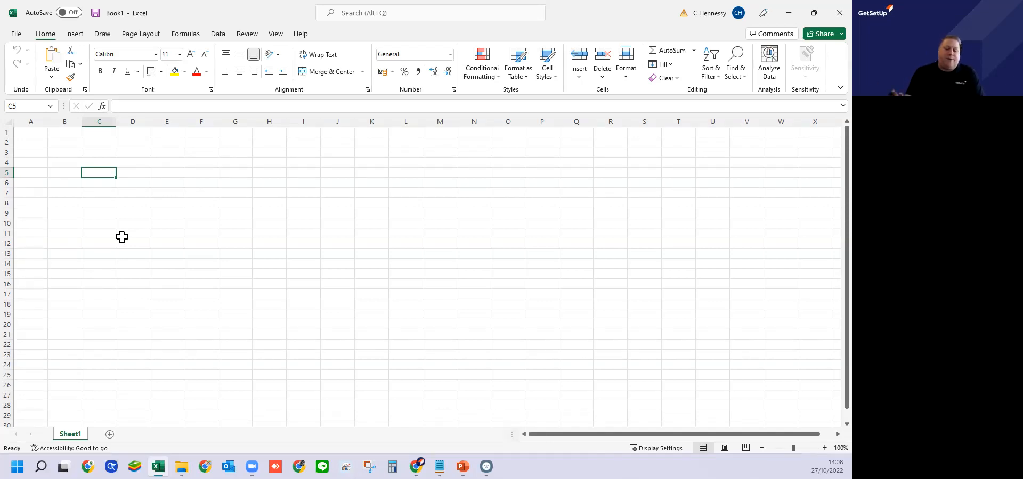
# Enter the heading Groceries in cell C5, correcting its spelling to include the final s
pyautogui.write('Grocerie')
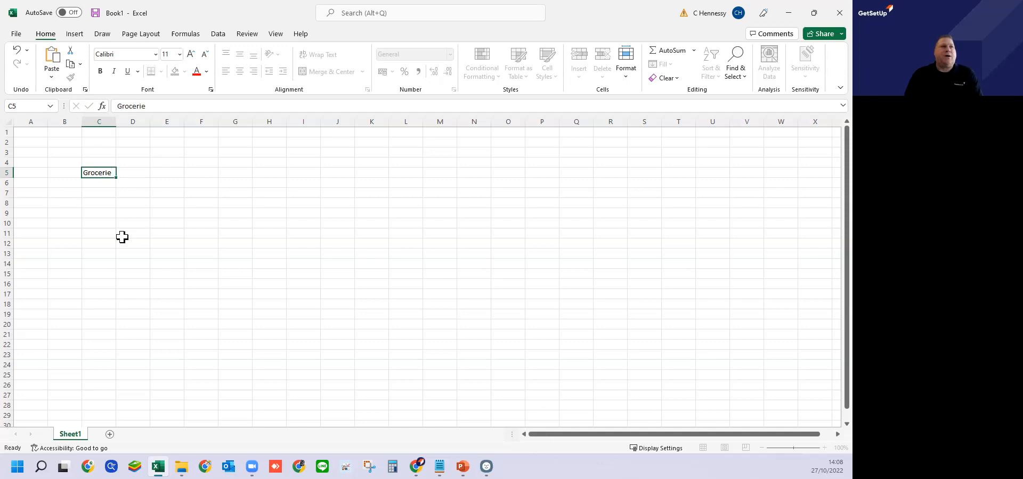
pyautogui.press('Return')
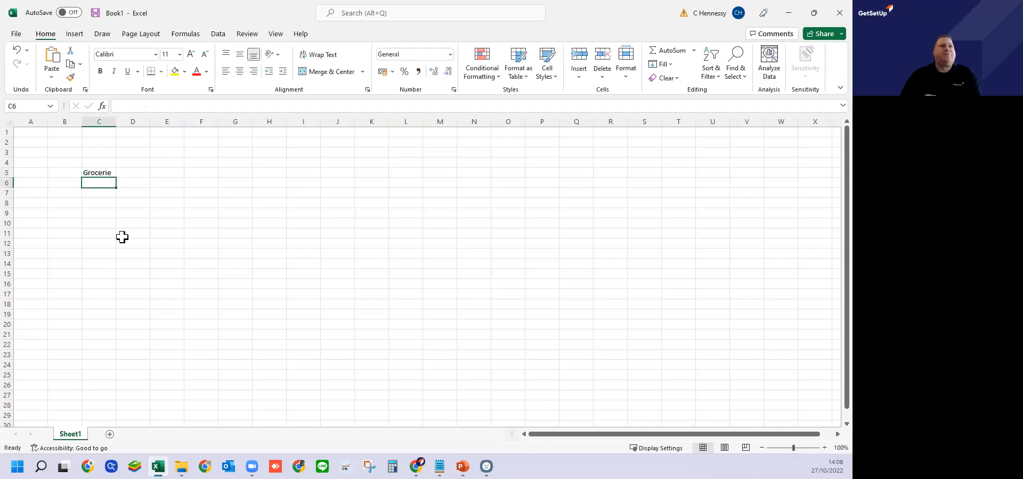
pyautogui.click(97, 171)
pyautogui.click(153, 106)
pyautogui.write('s')
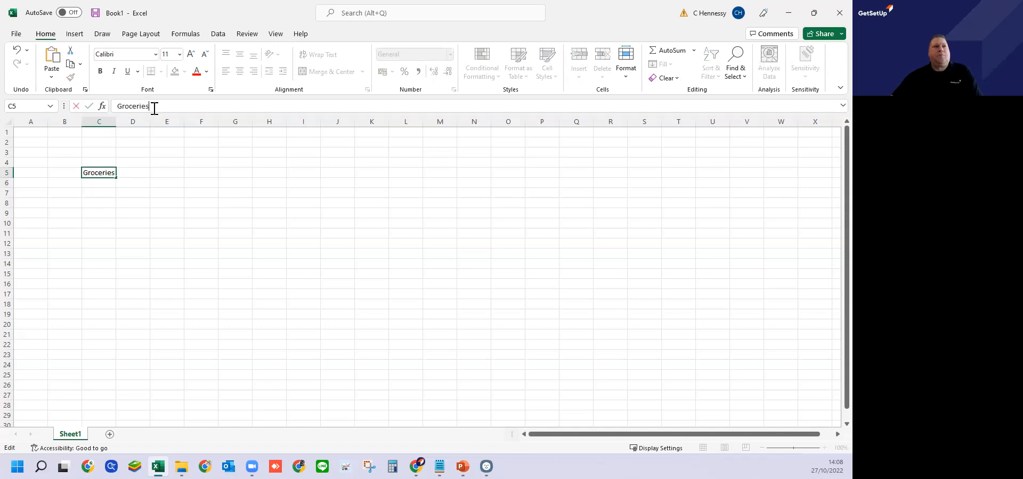
pyautogui.click(116, 222)
# List the grocery items Milk, Butter and Cheese in cells C7 to C9 below the heading
pyautogui.click(99, 193)
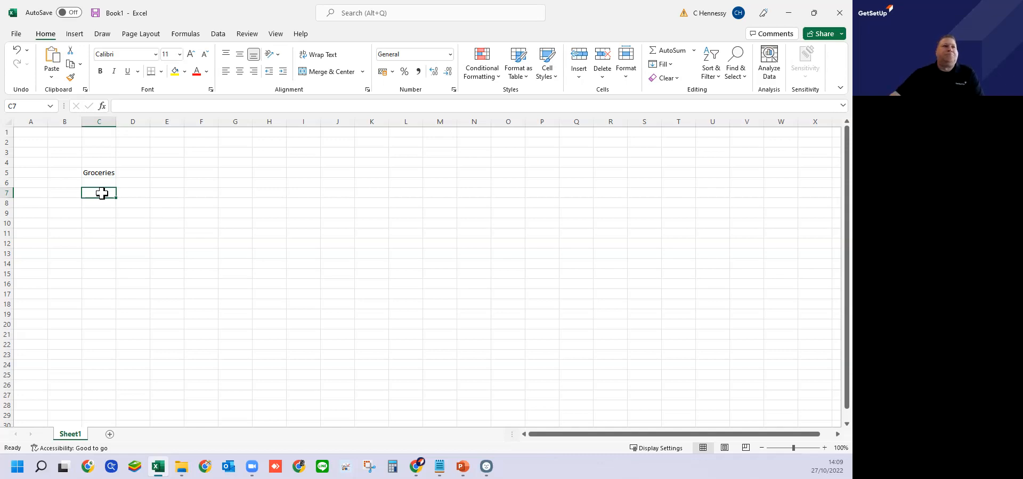
pyautogui.write('Milk')
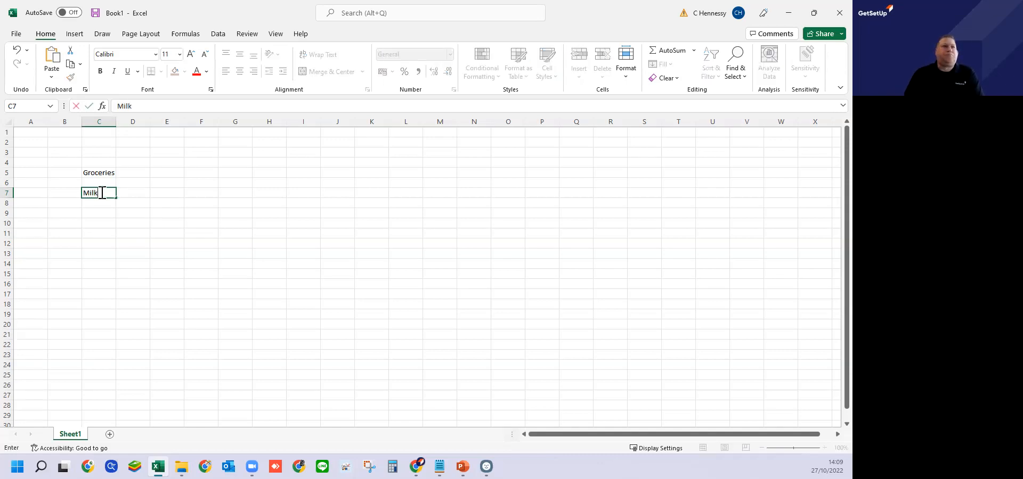
pyautogui.press('Return')
pyautogui.write('B')
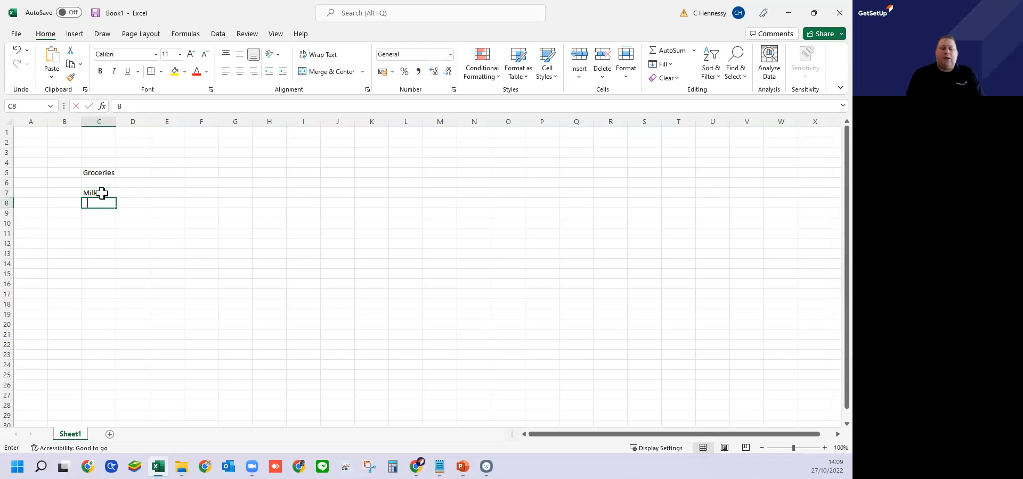
pyautogui.write('utter')
pyautogui.press('Return')
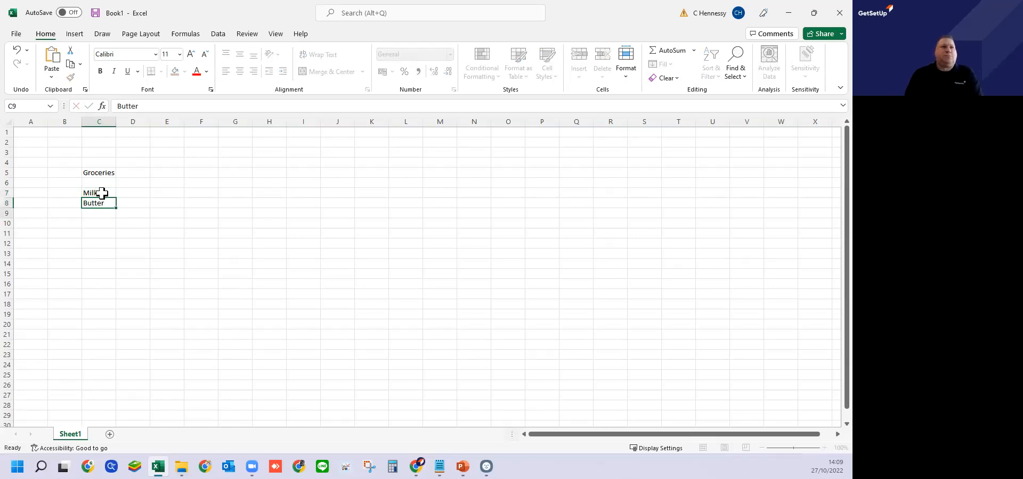
pyautogui.write('Cheese')
pyautogui.click(122, 314)
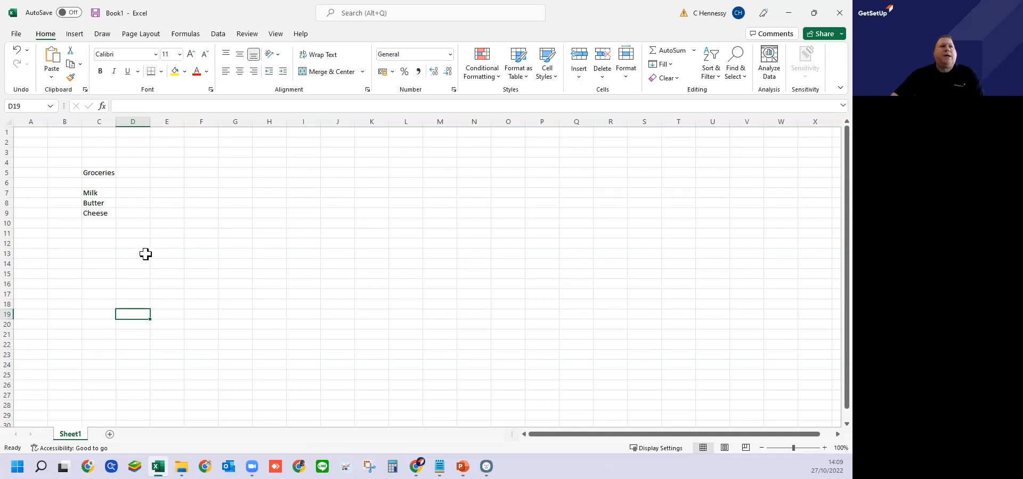
# Enter the prices 0.5 for Milk, 1 for Butter and 1.2 for Cheese in cells D7 to D9
pyautogui.click(133, 193)
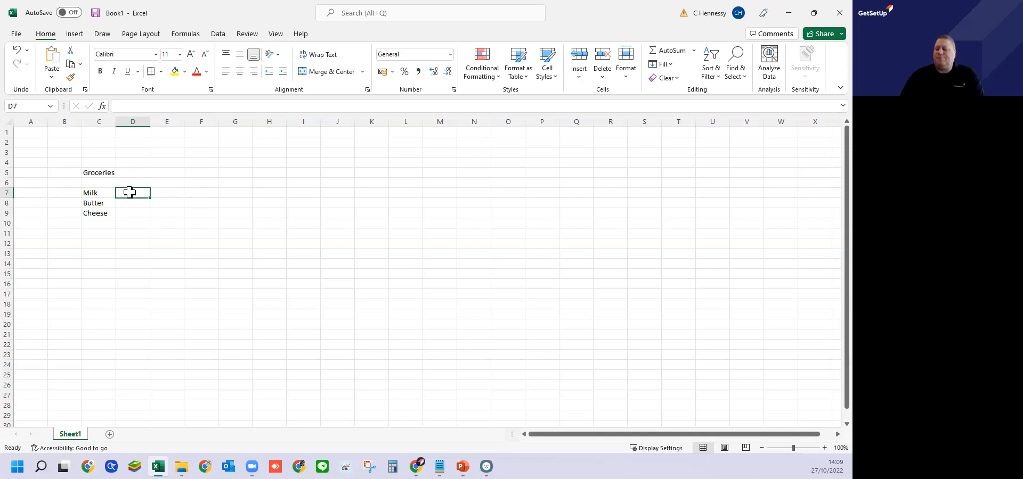
pyautogui.write('5.')
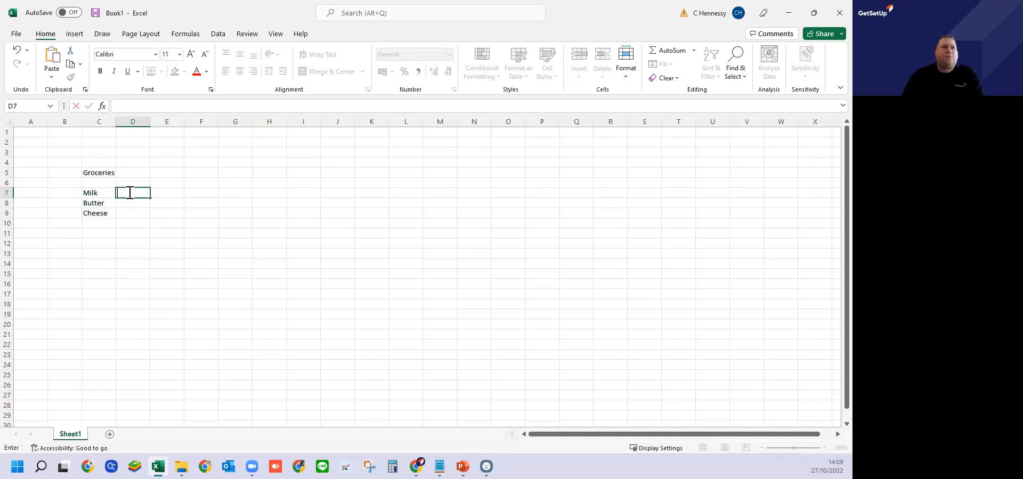
pyautogui.write('0.5')
pyautogui.press('Return')
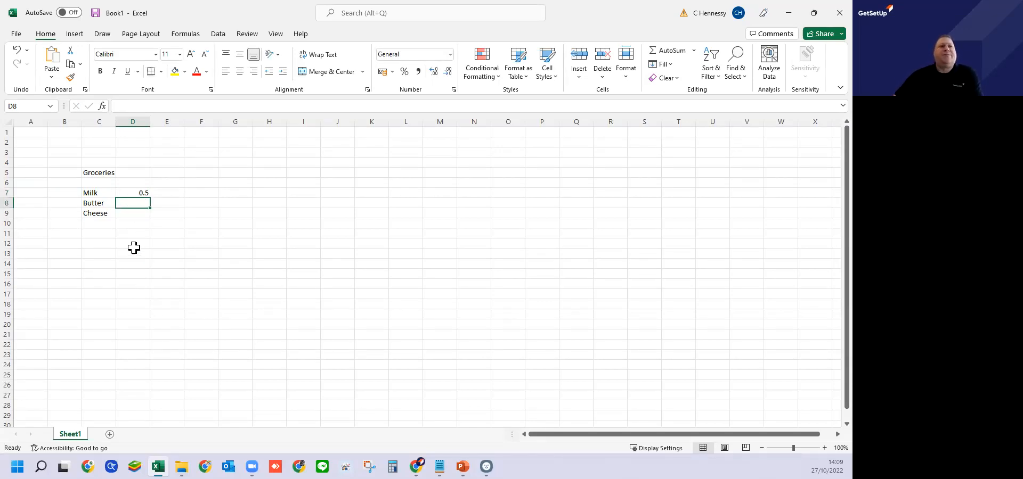
pyautogui.write('1')
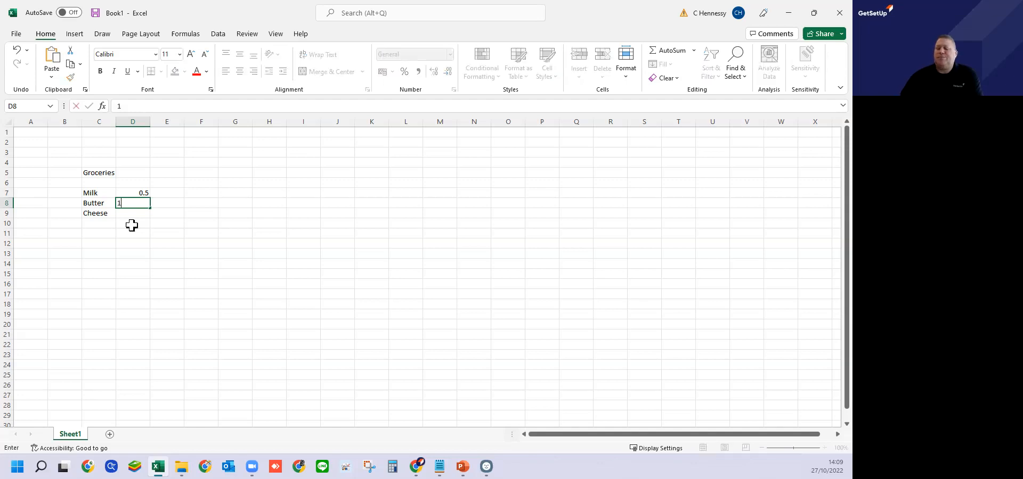
pyautogui.press('Return')
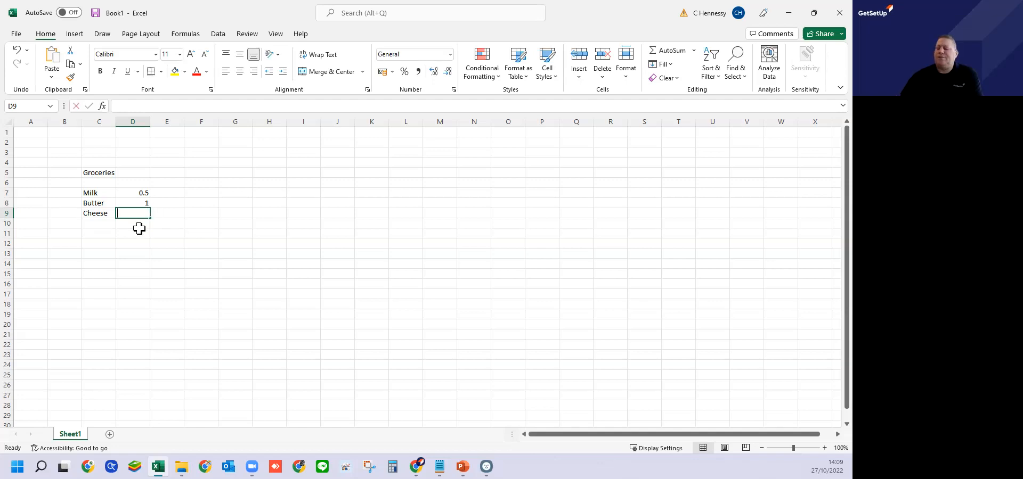
pyautogui.write('1.2')
pyautogui.press('Return')
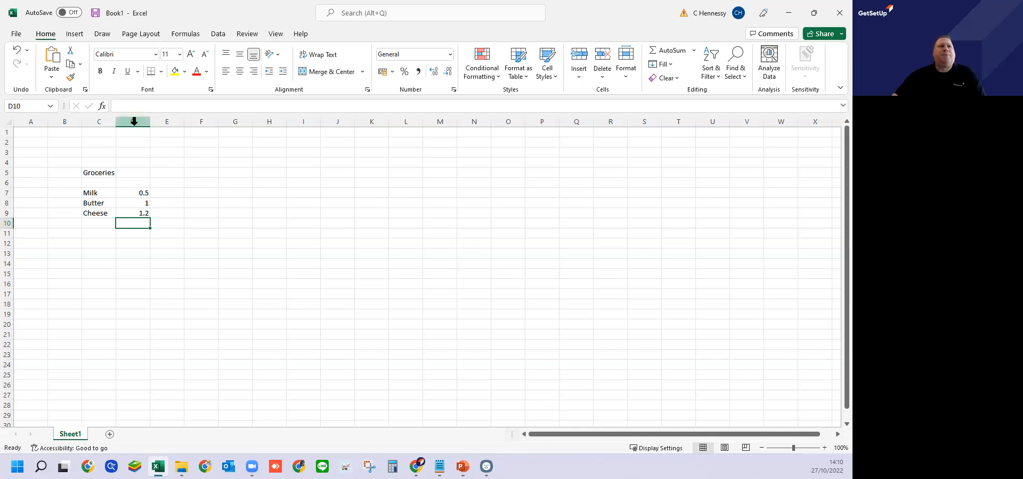
# Select column D and look through the alignment, font and border options of its cell formatting
pyautogui.press('ctrl')
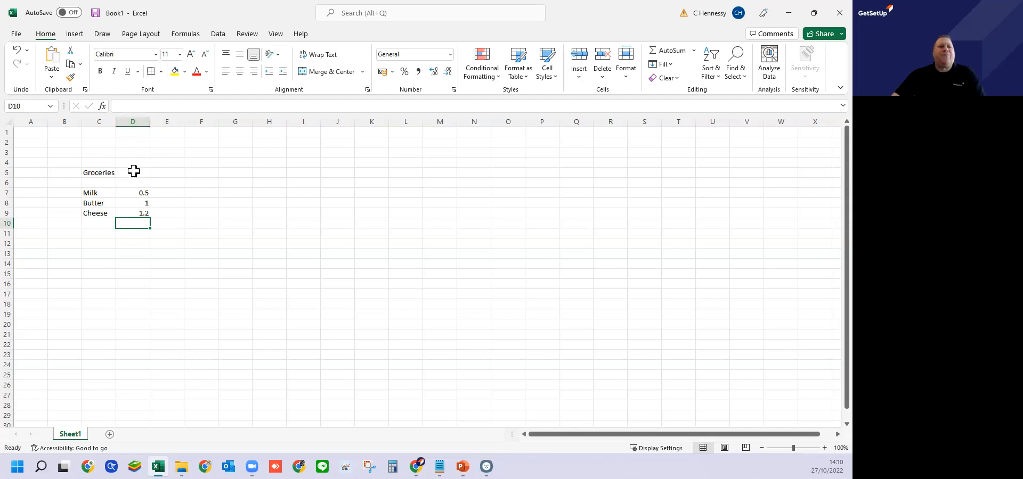
pyautogui.rightClick(133, 122)
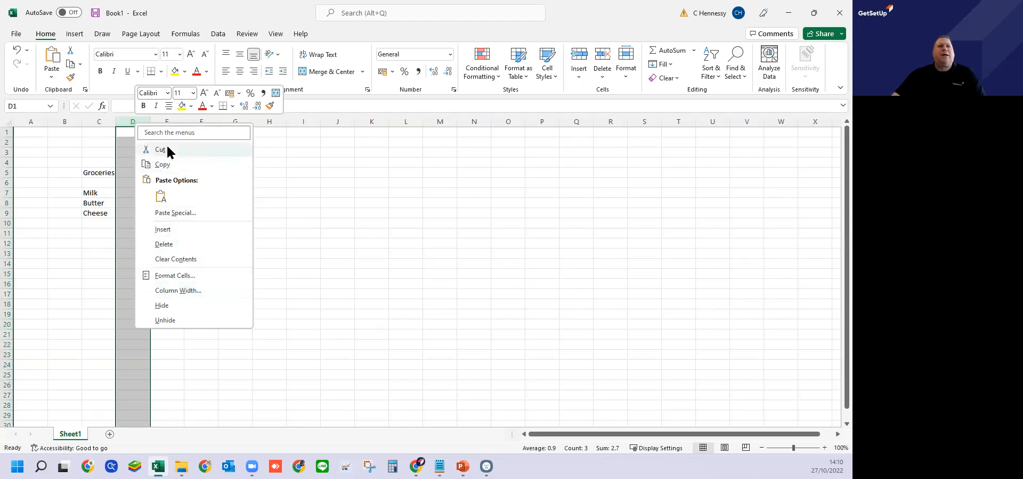
pyautogui.click(162, 197)
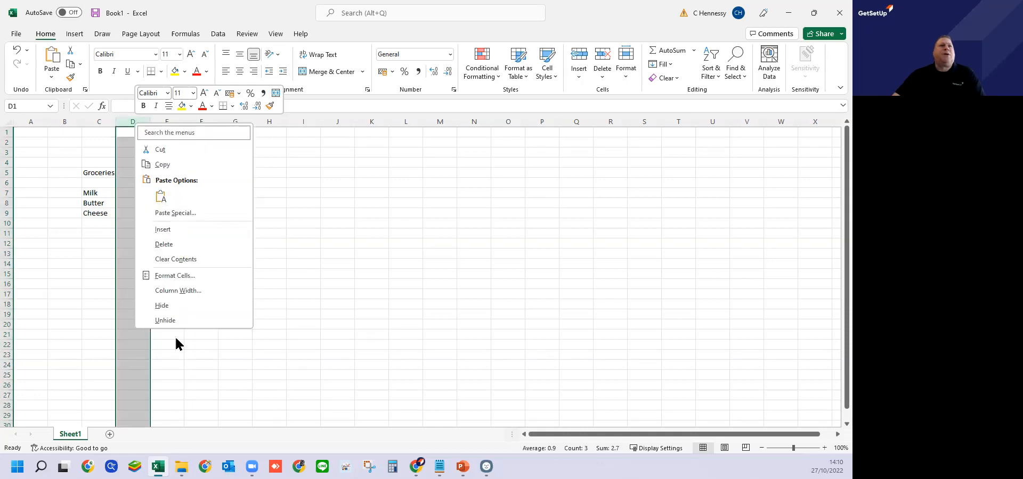
pyautogui.click(176, 275)
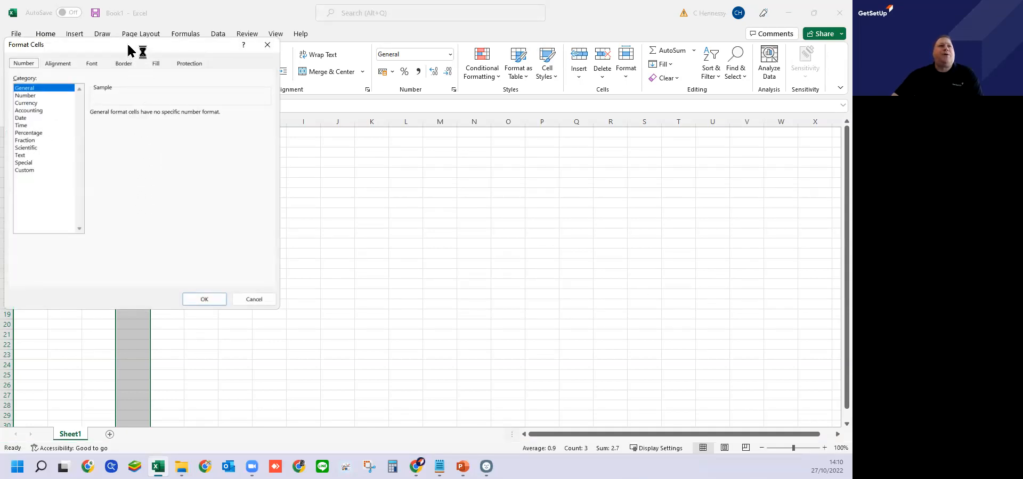
pyautogui.moveTo(146, 52); pyautogui.dragTo(197, 65)
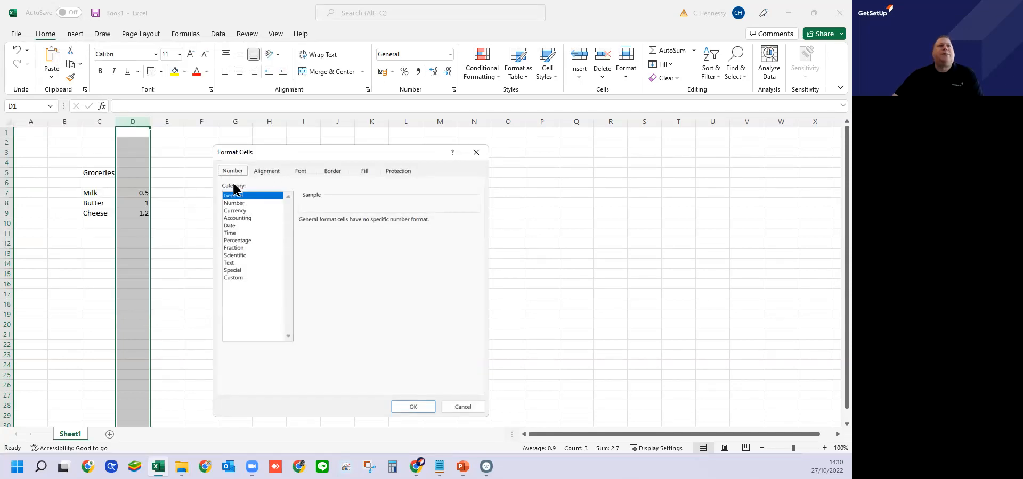
pyautogui.click(265, 171)
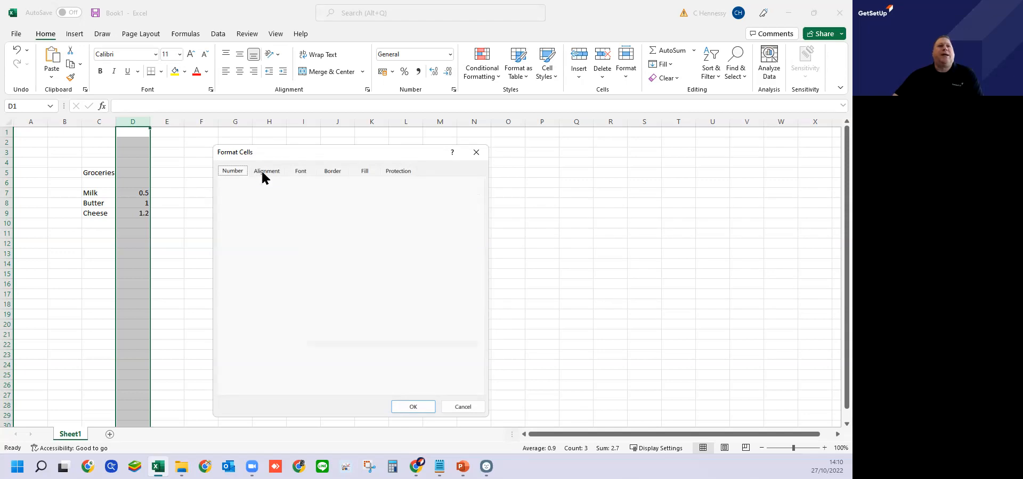
pyautogui.click(300, 171)
pyautogui.click(327, 171)
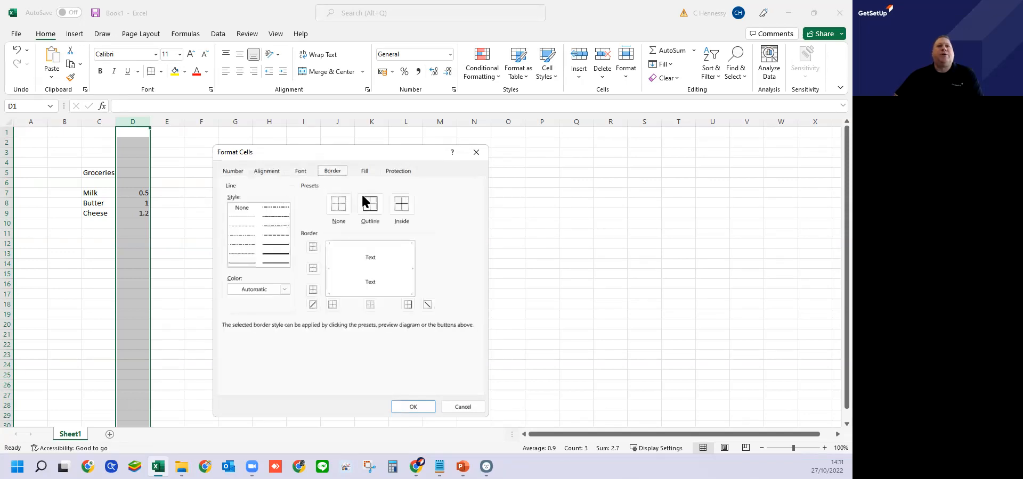
pyautogui.click(233, 171)
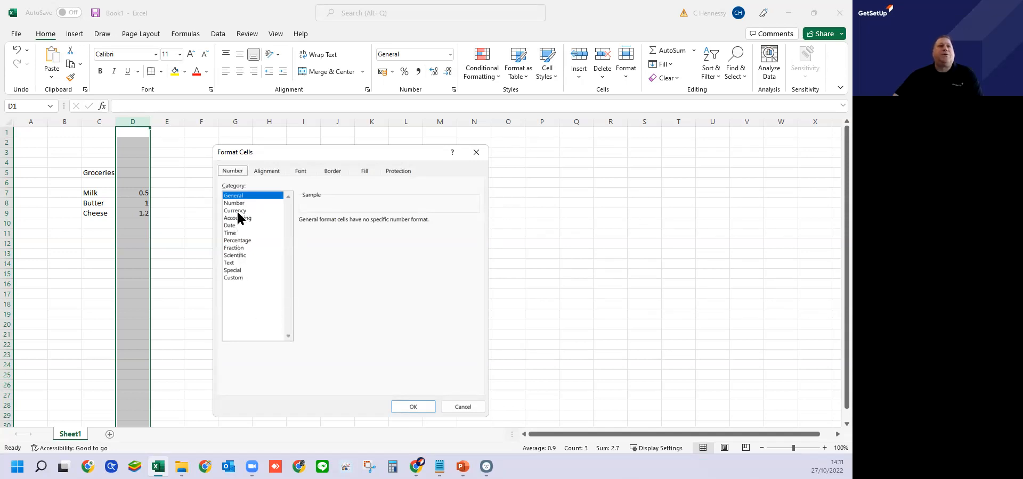
pyautogui.click(238, 213)
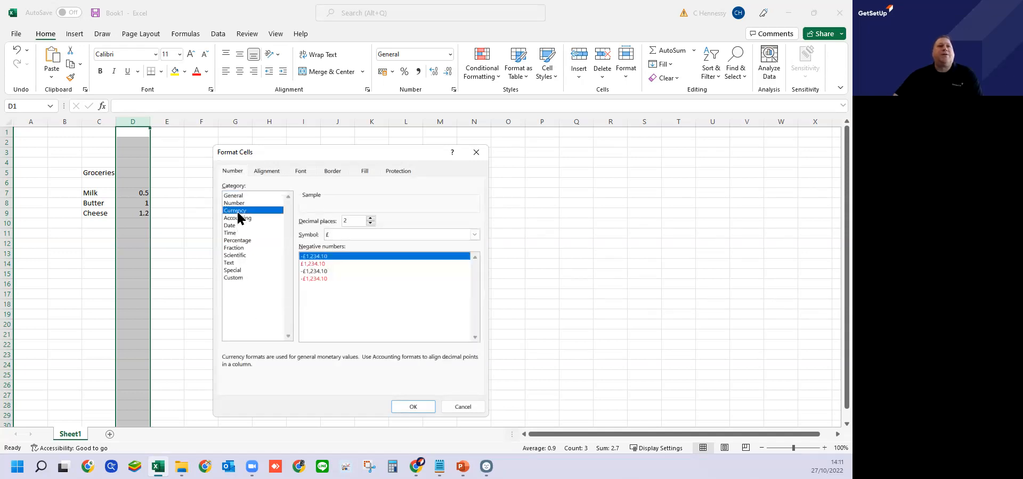
pyautogui.click(341, 236)
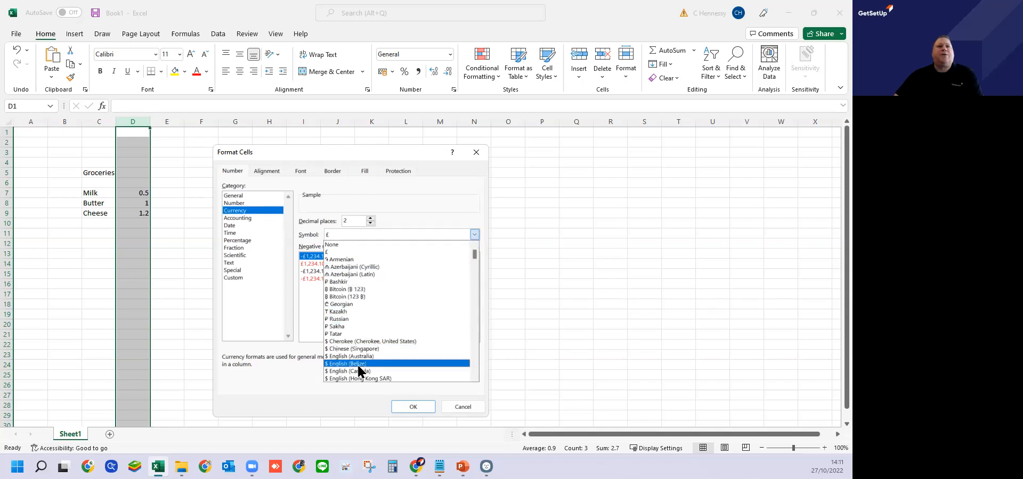
pyautogui.click(345, 245)
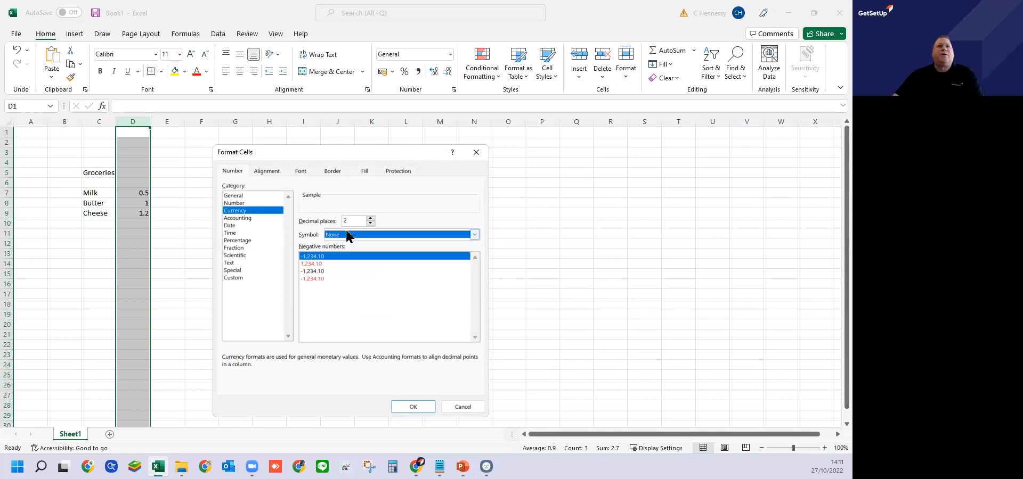
pyautogui.click(347, 235)
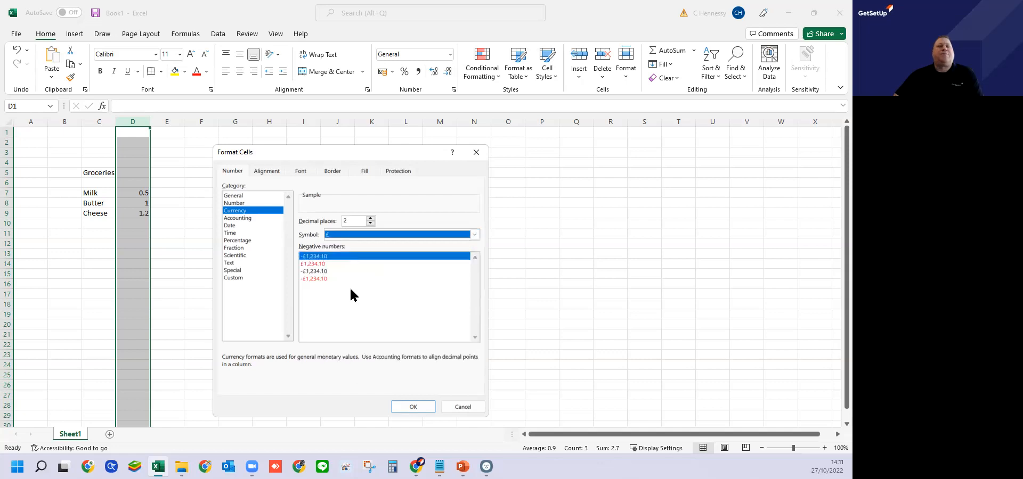
pyautogui.click(324, 263)
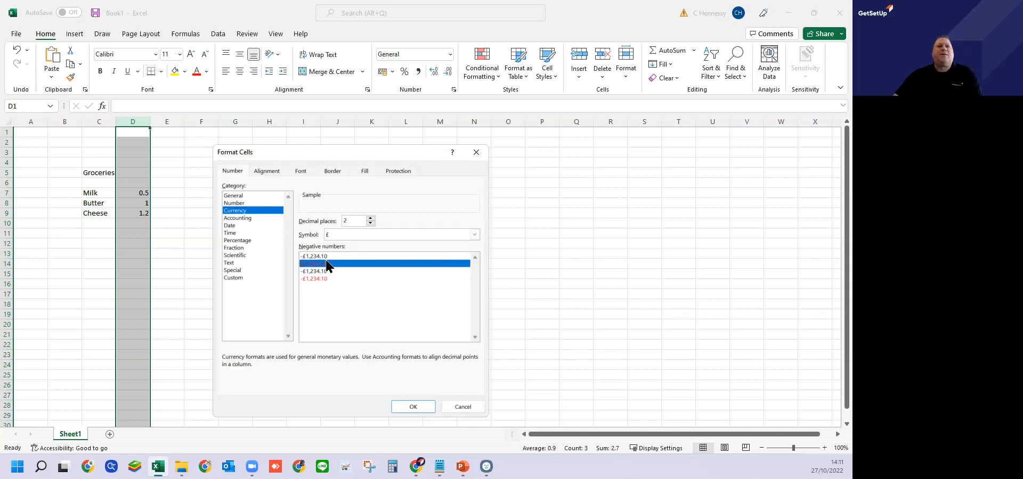
pyautogui.click(318, 278)
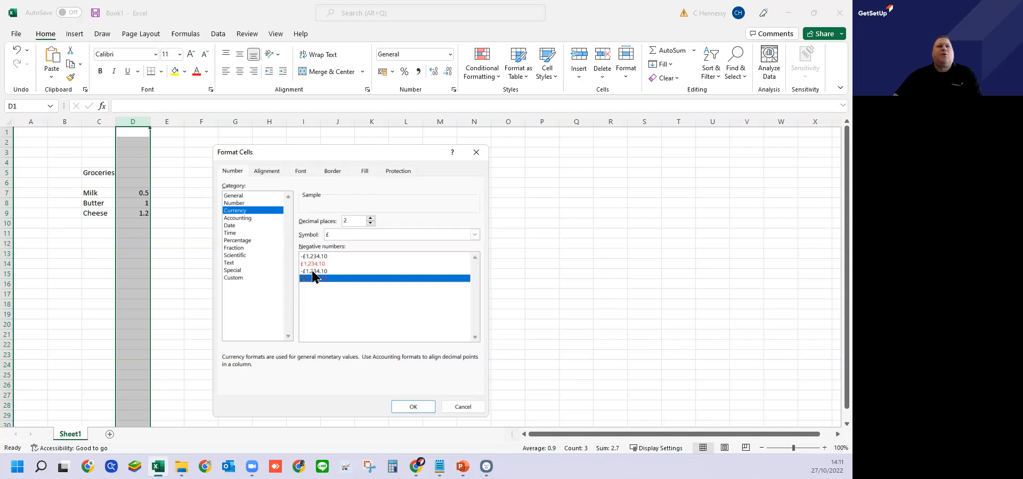
pyautogui.press('ctrl')
pyautogui.click(463, 406)
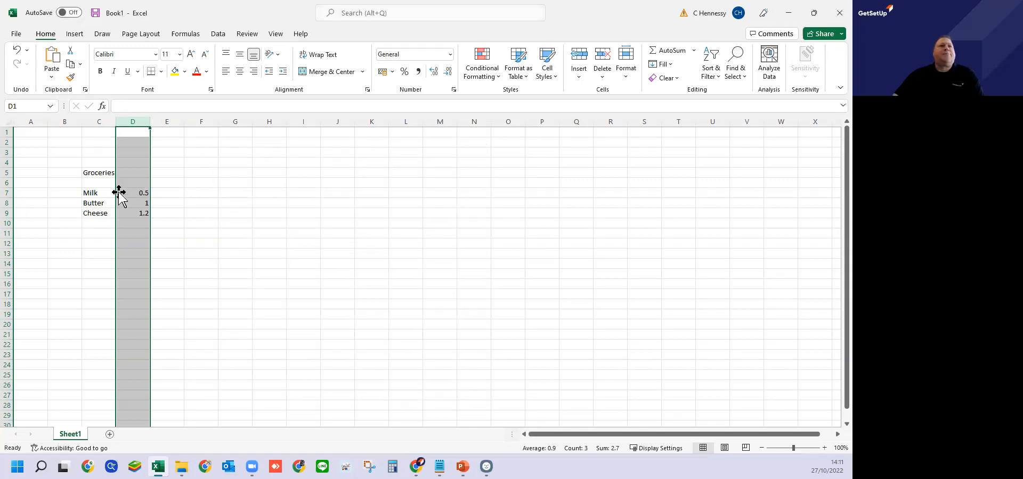
# Format column D as Currency with the £ symbol and 2 decimal places
pyautogui.rightClick(141, 193)
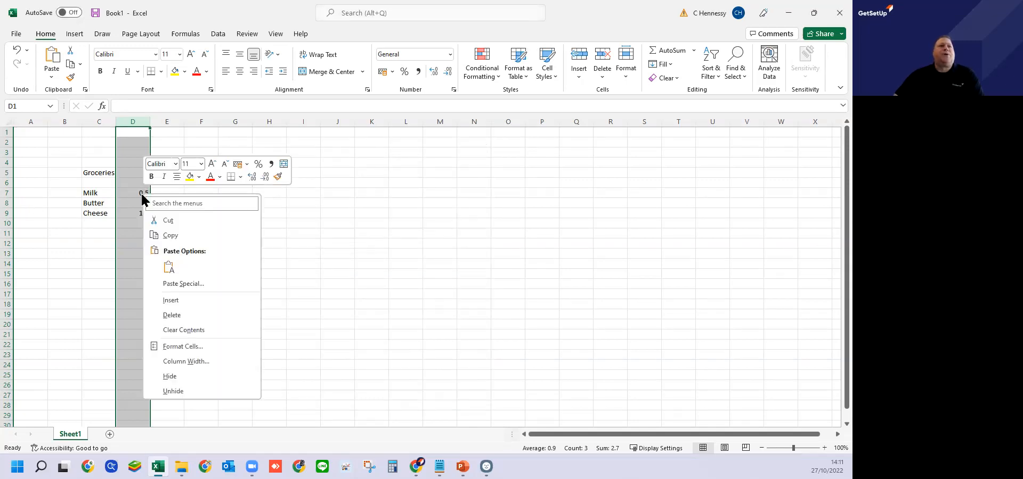
pyautogui.click(177, 347)
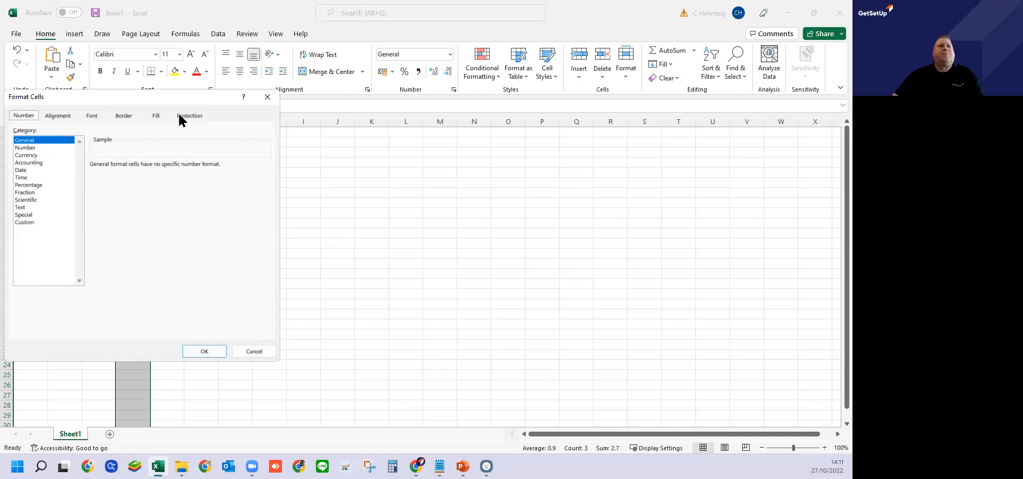
pyautogui.click(254, 186)
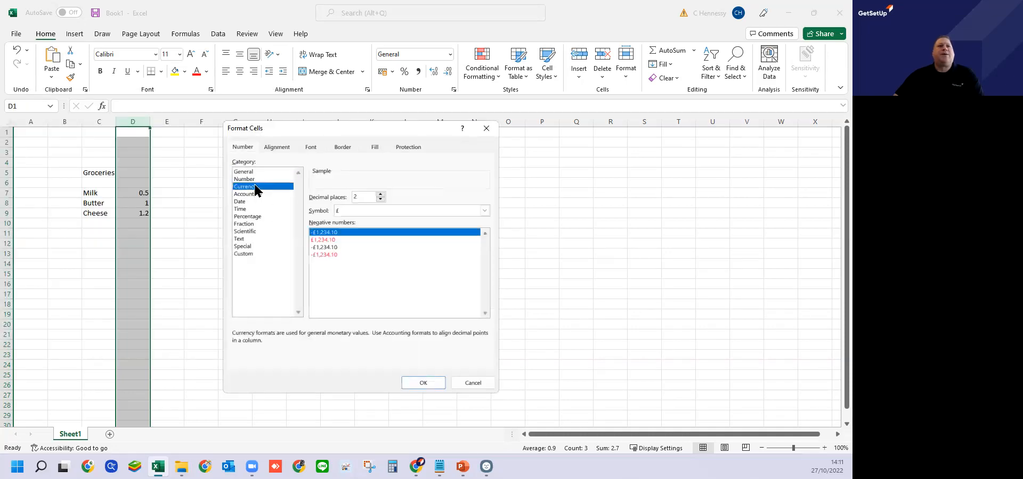
pyautogui.click(429, 383)
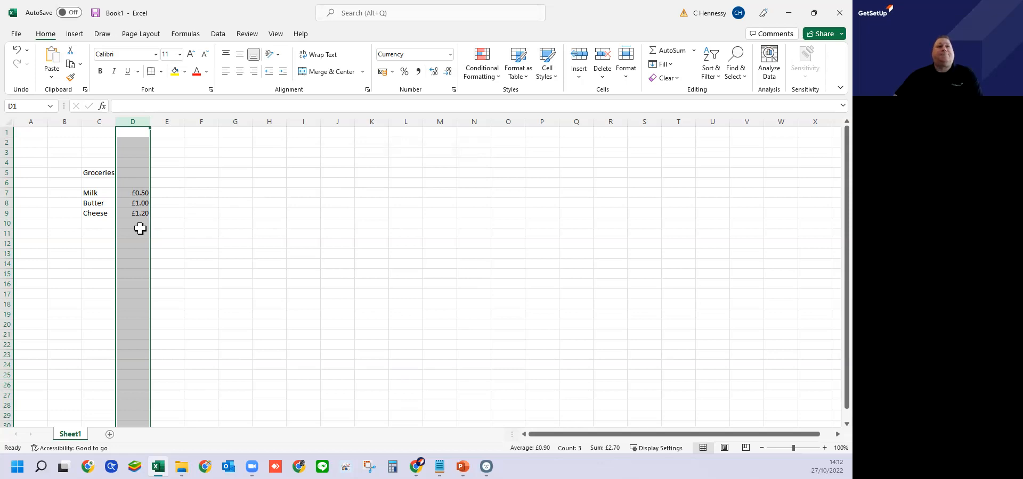
# Check each grocery item in C7 to C9 together with its price in D7 to D9
pyautogui.click(93, 193)
pyautogui.click(138, 193)
pyautogui.click(94, 204)
pyautogui.click(128, 203)
pyautogui.click(92, 213)
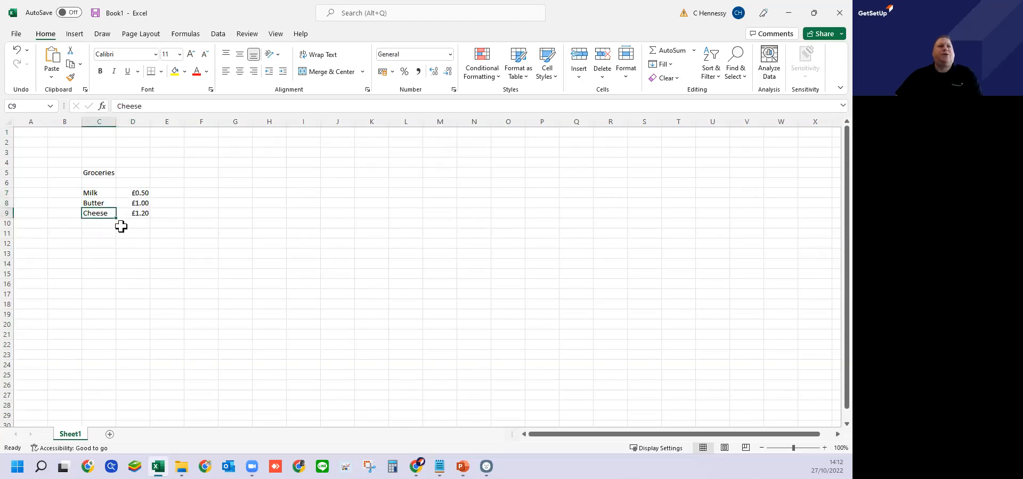
pyautogui.click(130, 213)
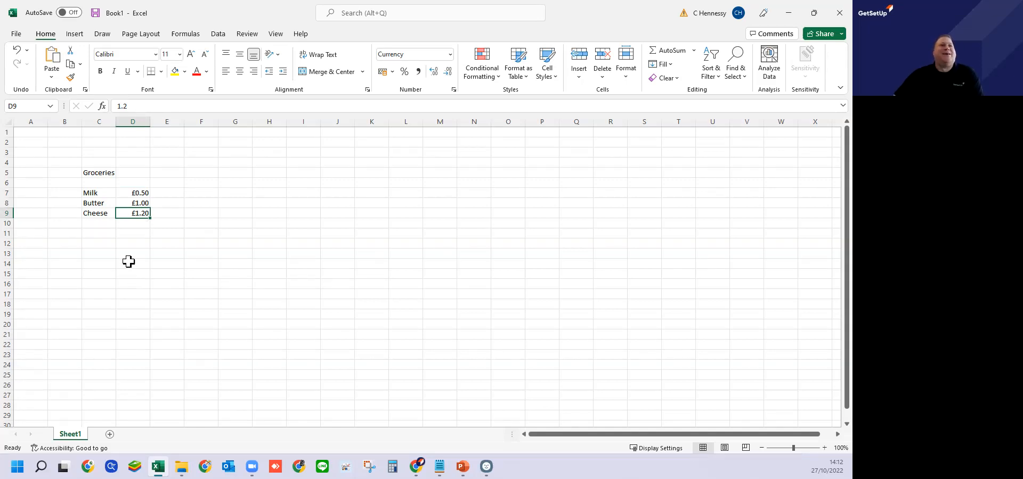
# Insert a Sum formula over D7:D12 in cell D13 and select that cell to show its formula
pyautogui.click(102, 271)
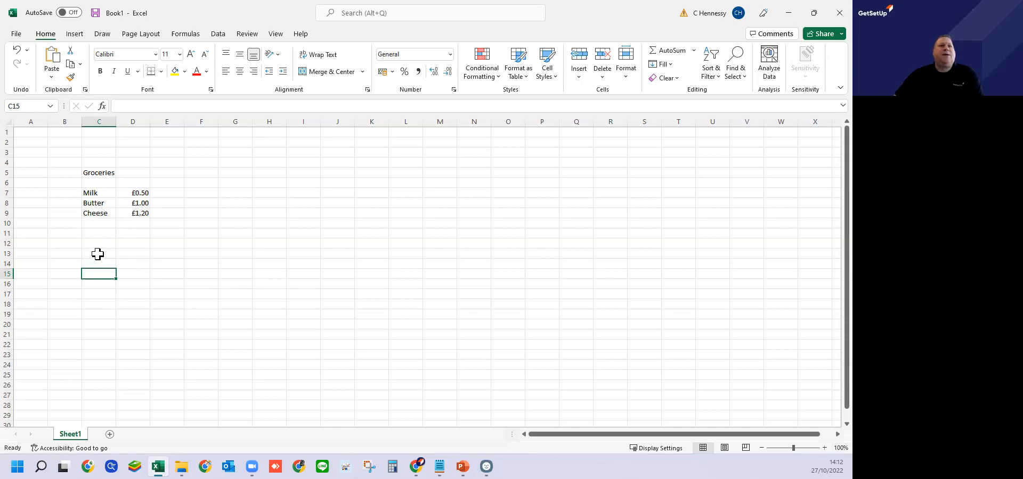
pyautogui.click(131, 254)
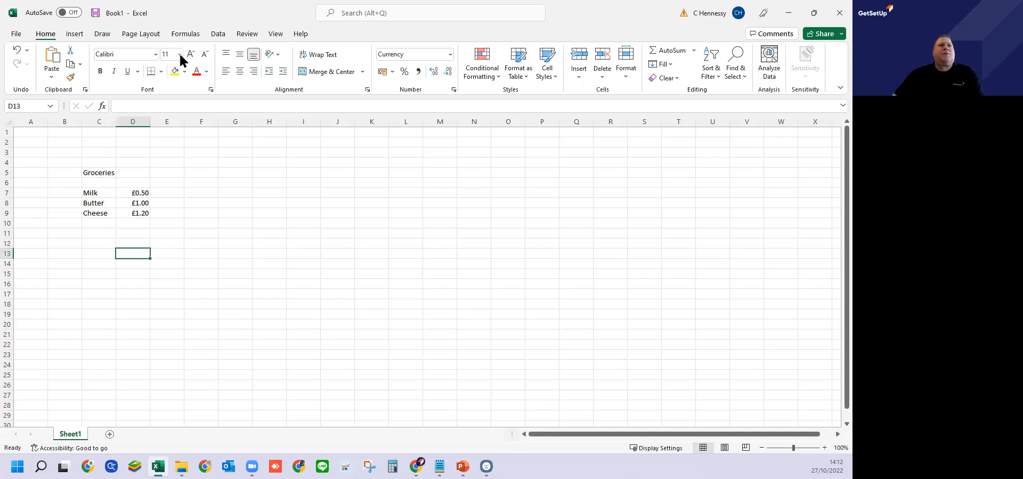
pyautogui.click(187, 35)
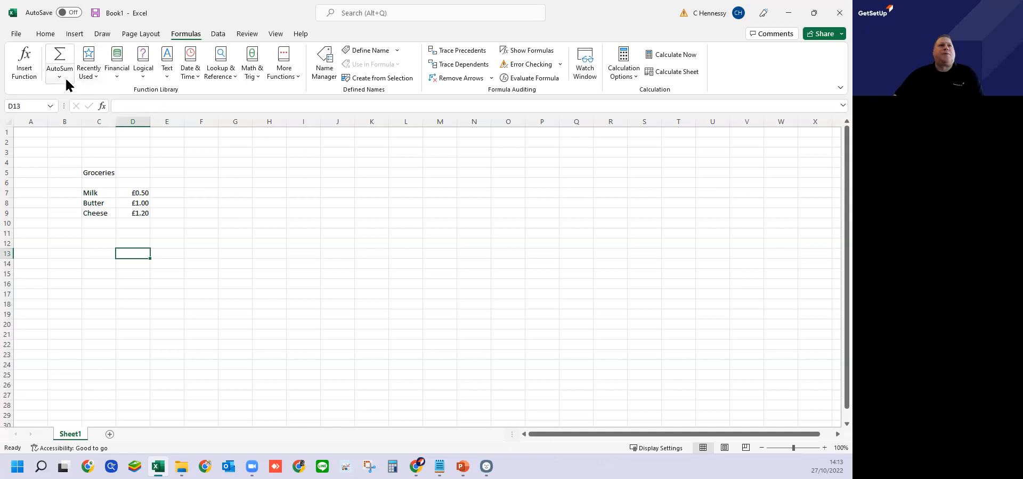
pyautogui.click(63, 79)
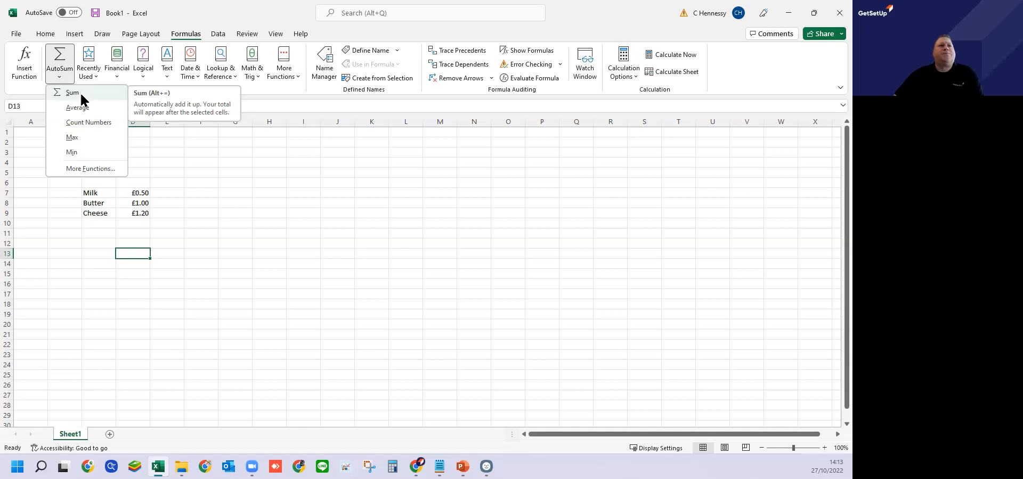
pyautogui.click(80, 94)
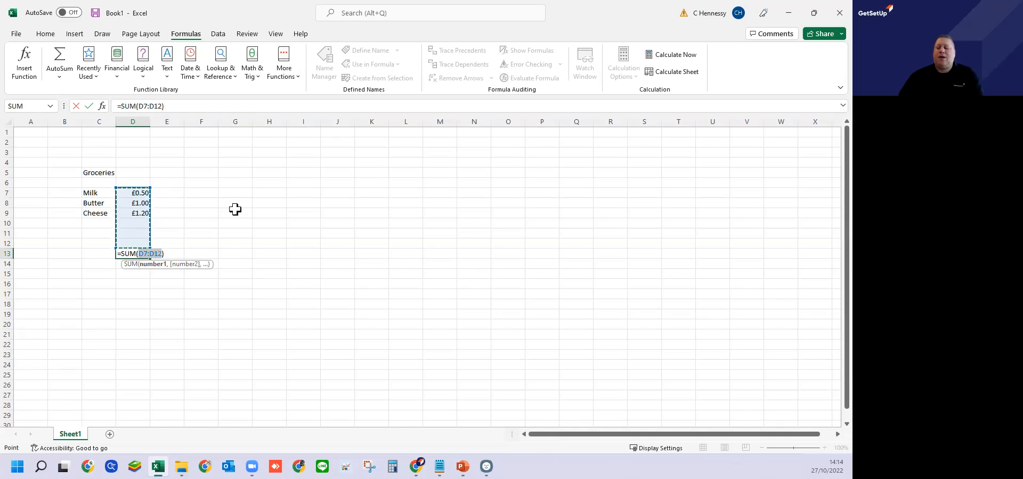
pyautogui.press('Return')
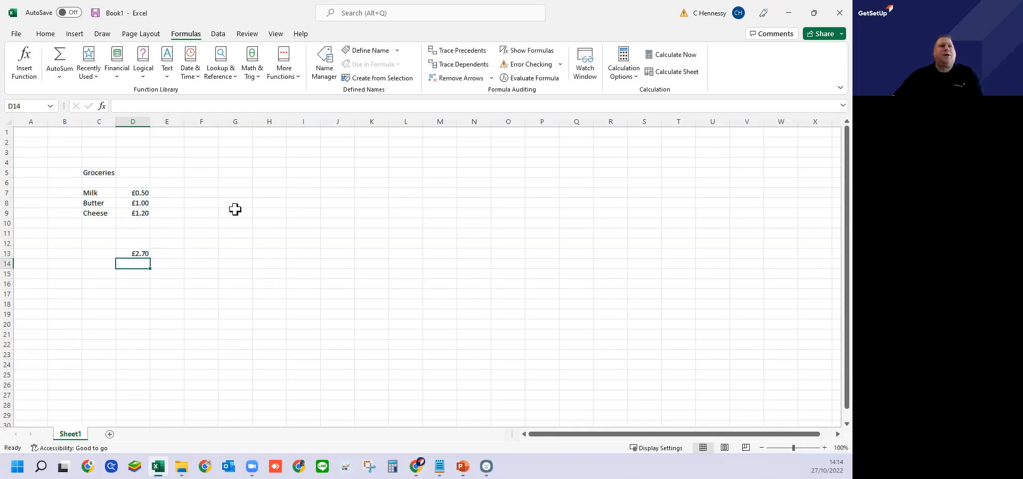
pyautogui.press('Up')
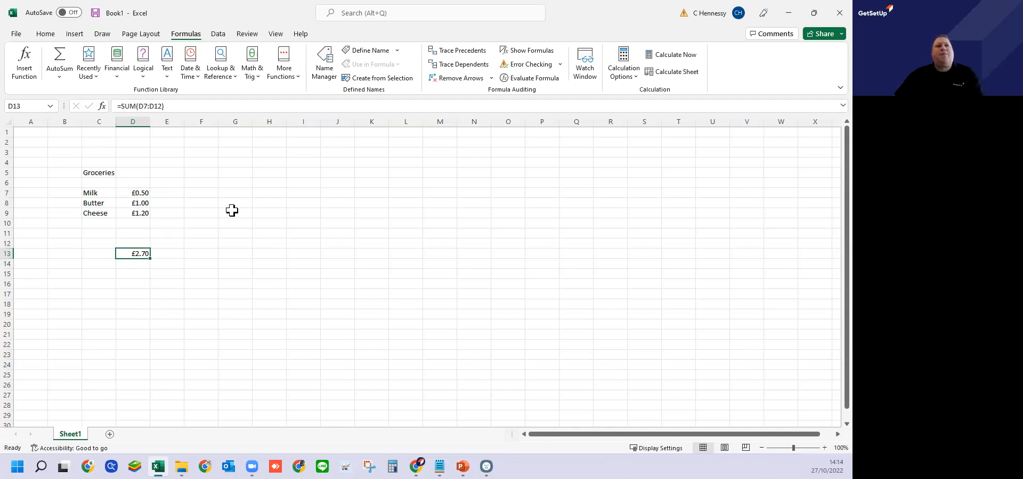
# Set the price of Milk in cell D7 to 0.75
pyautogui.click(136, 194)
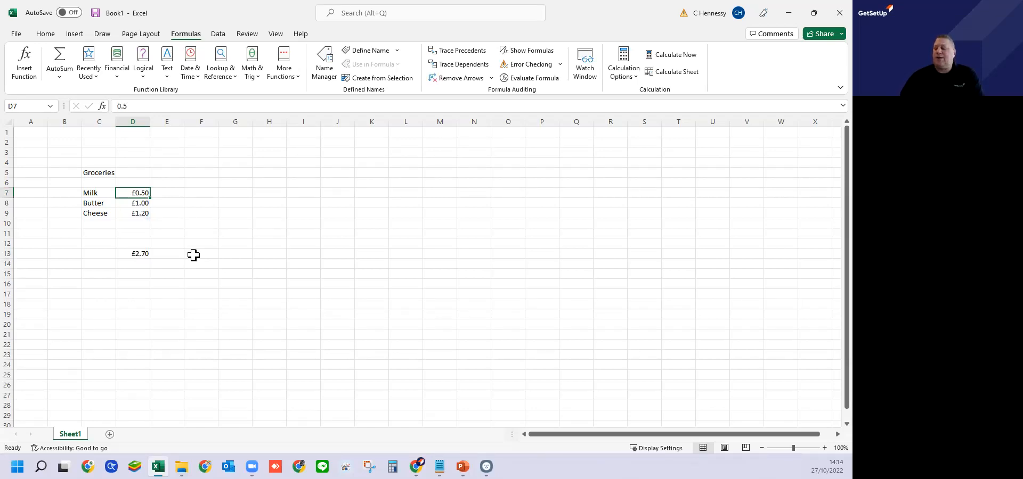
pyautogui.write('.75')
pyautogui.press('Return')
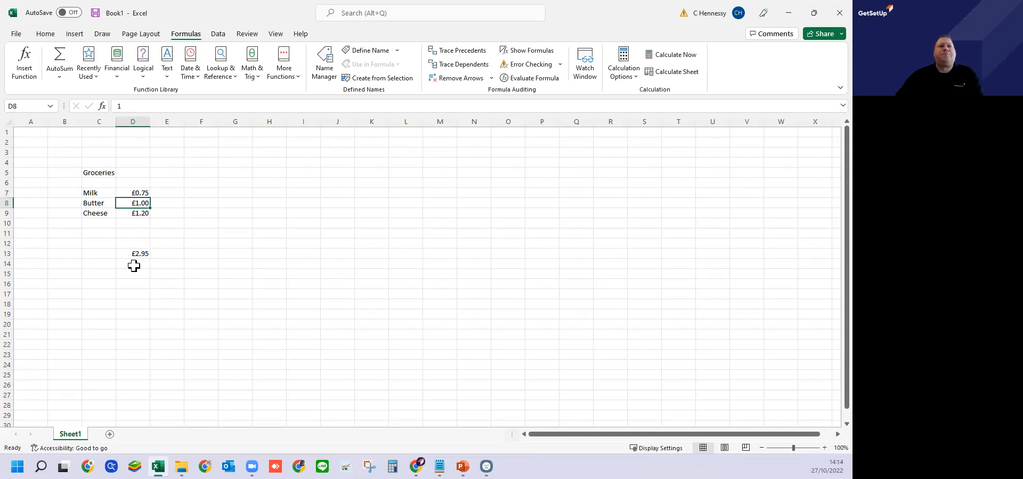
# Enter the label Total in cell C13 beside the summed price
pyautogui.click(98, 255)
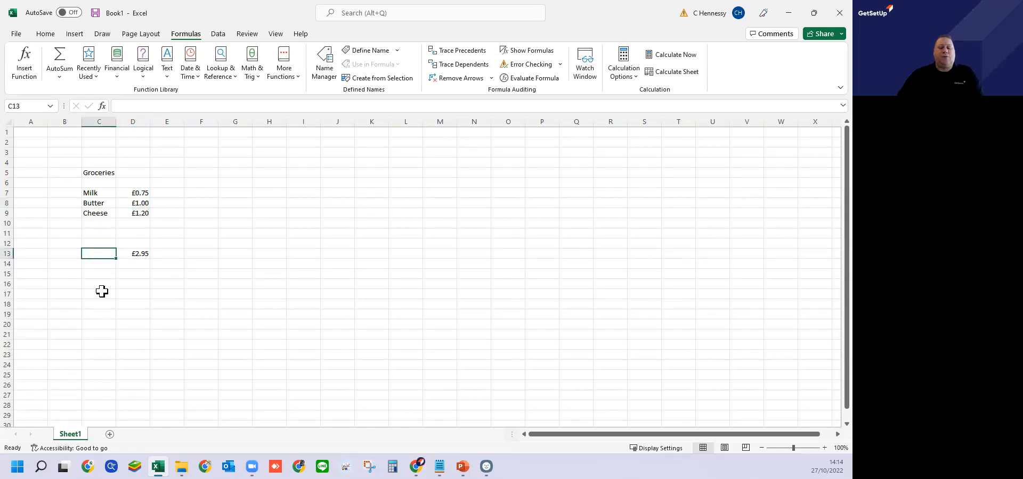
pyautogui.write('To')
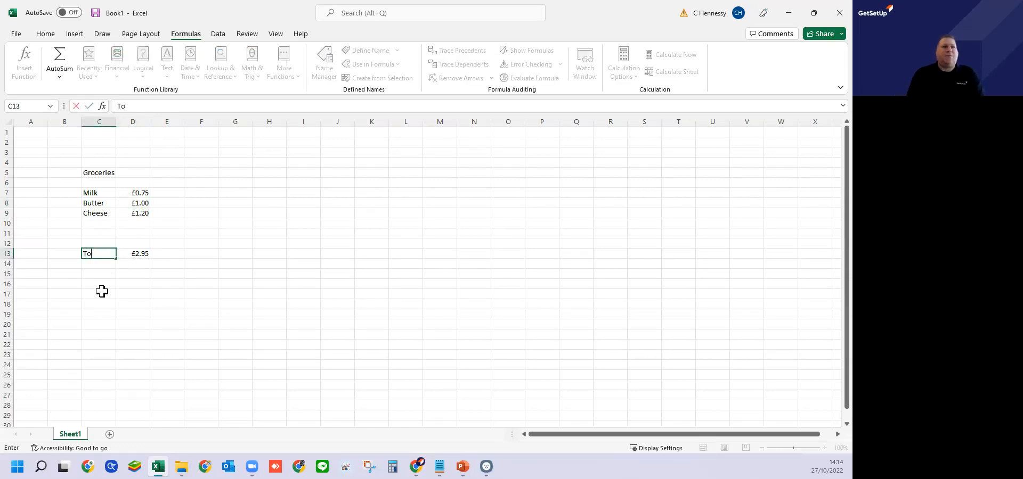
pyautogui.write('tal')
pyautogui.press('Return')
pyautogui.click(140, 284)
# Add the item Cailiflower in cell C10 with a price of 2.00 in cell D10
pyautogui.click(100, 224)
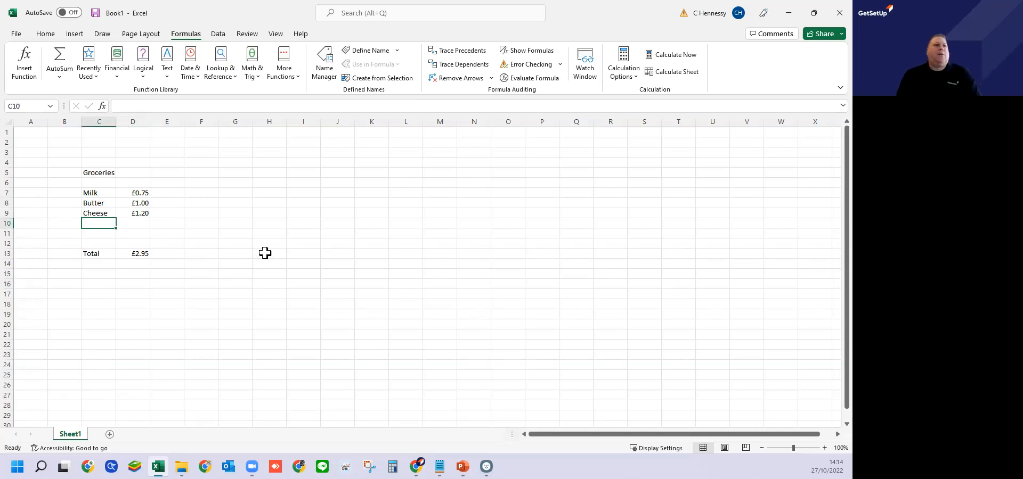
pyautogui.write('Cailiflower')
pyautogui.press('Tab')
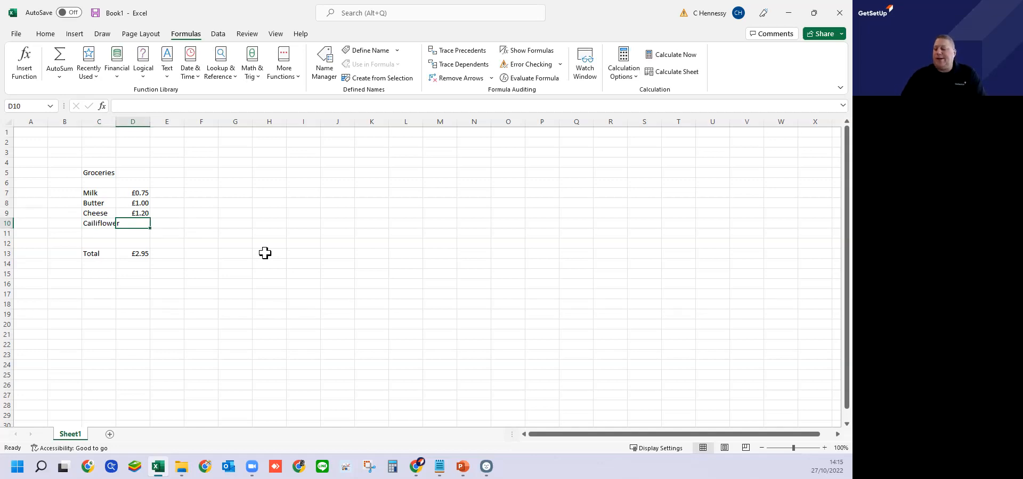
pyautogui.write('2.00')
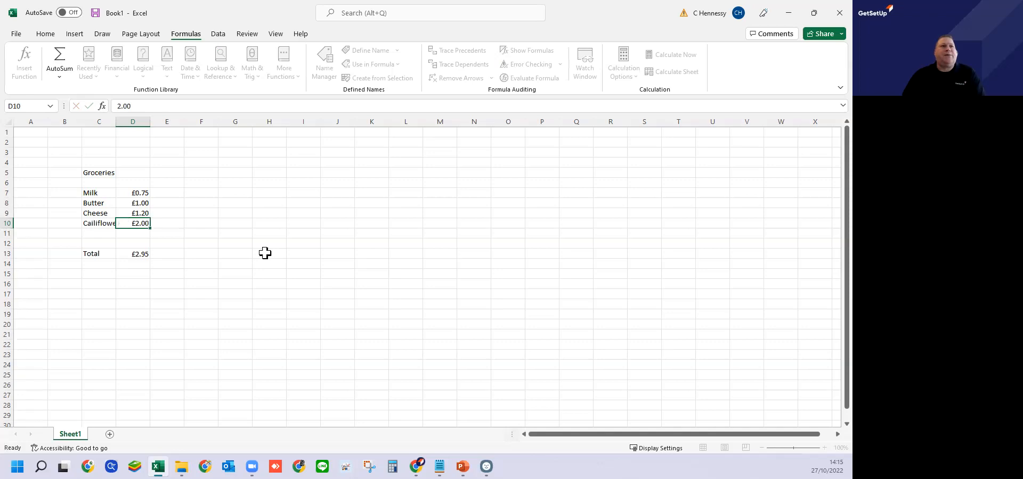
# Commit the 2.00 price in cell D10 and select the total in cell D13 to check its formula
pyautogui.press('Return')
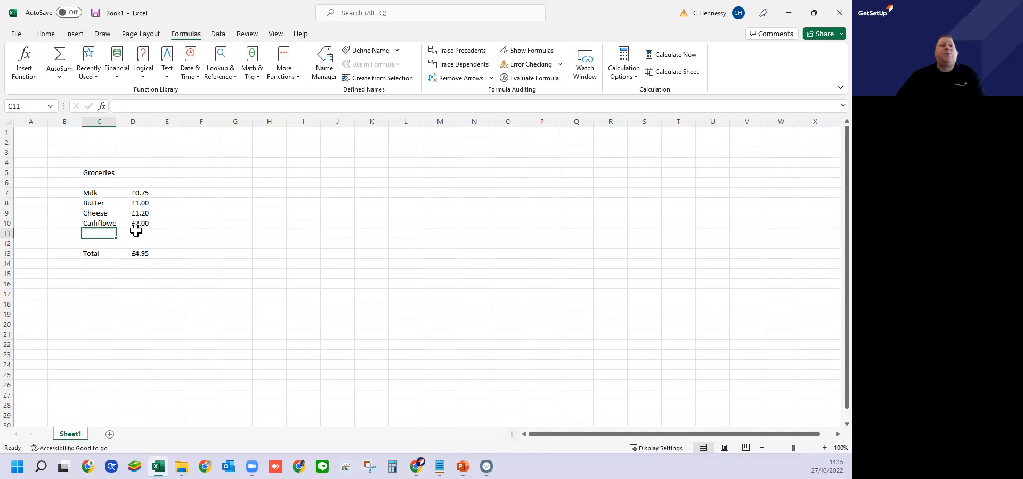
pyautogui.click(140, 253)
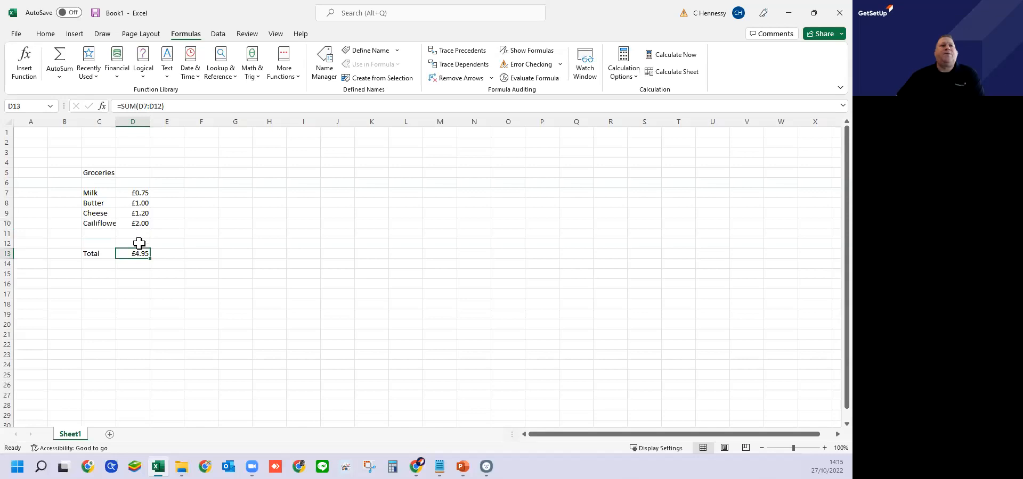
# Widen column C so the full item name in cell C10 fits, and set the worksheet zoom to 160%
pyautogui.click(141, 302)
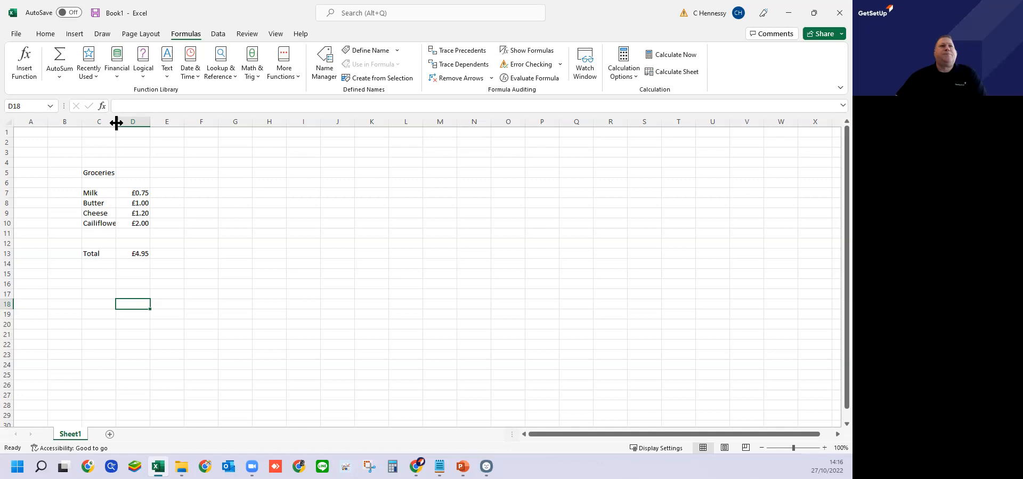
pyautogui.moveTo(116, 123); pyautogui.dragTo(130, 124)
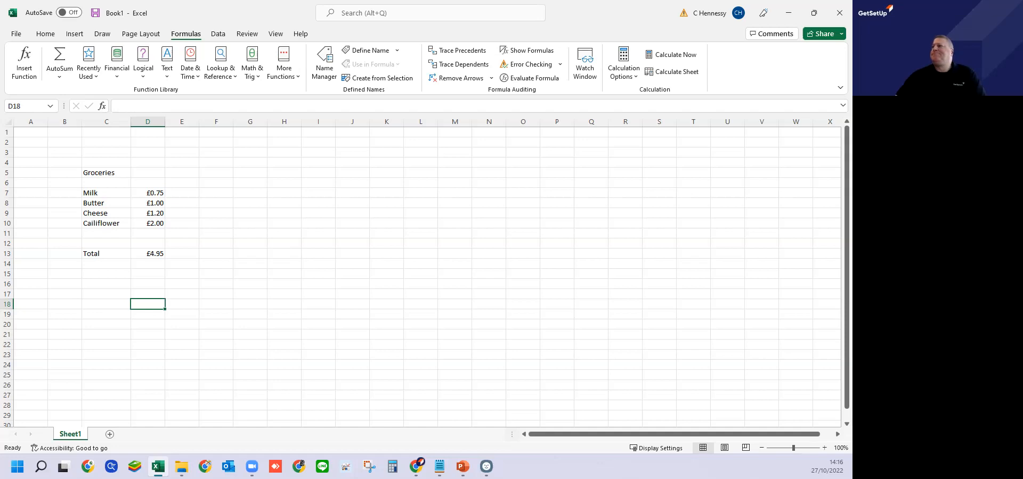
pyautogui.hotkey('alt', 'Tab')
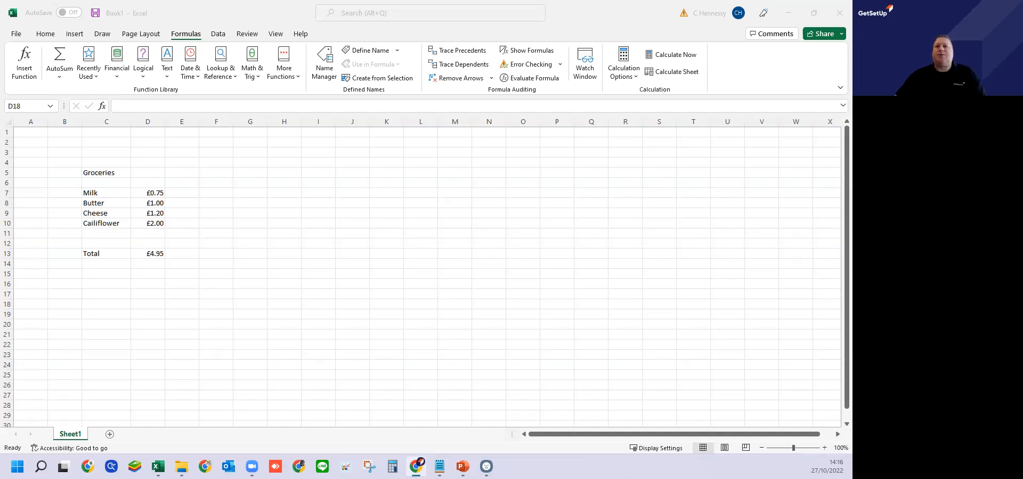
pyautogui.click(807, 447)
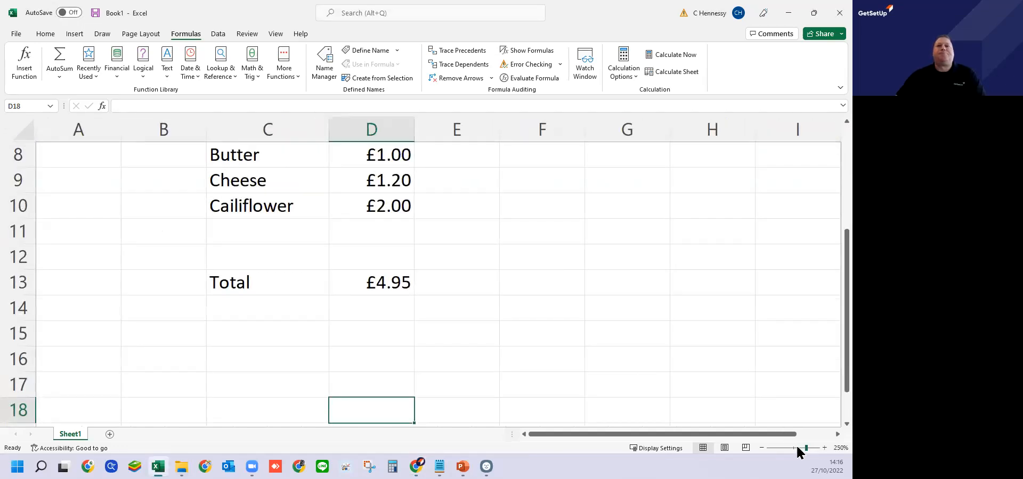
pyautogui.click(794, 449)
pyautogui.click(798, 448)
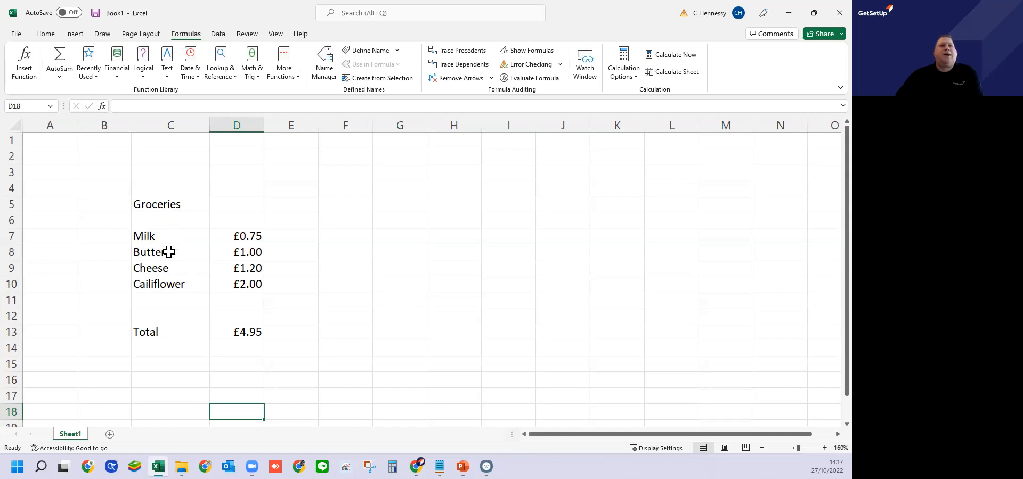
pyautogui.click(157, 236)
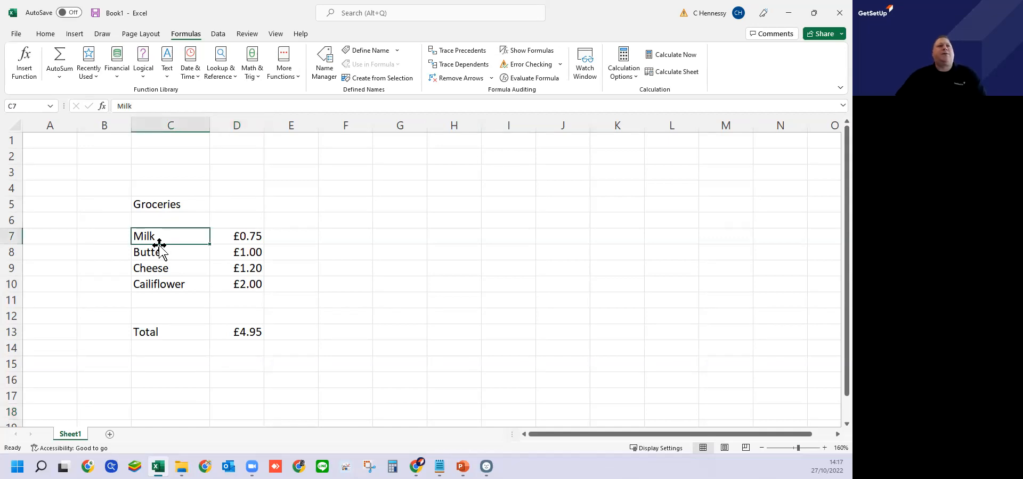
pyautogui.moveTo(164, 235); pyautogui.dragTo(253, 305)
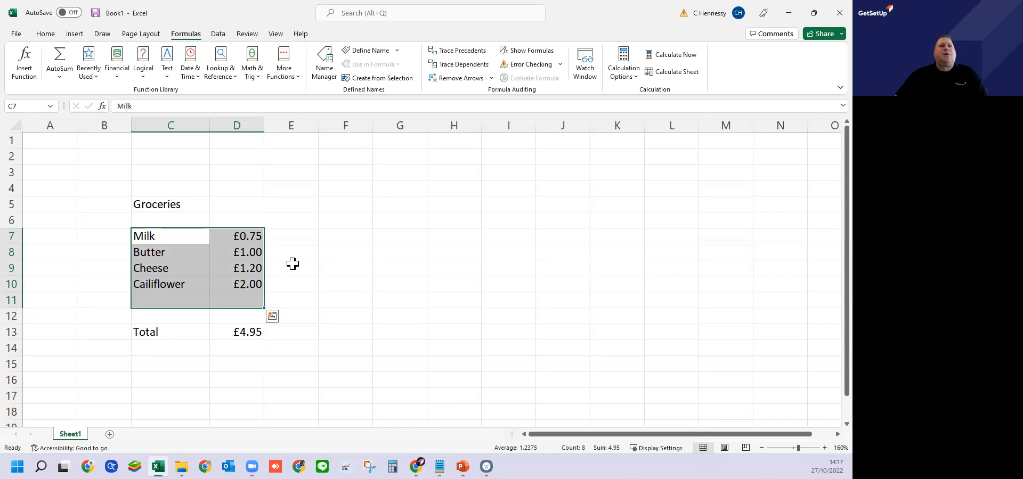
pyautogui.click(292, 264)
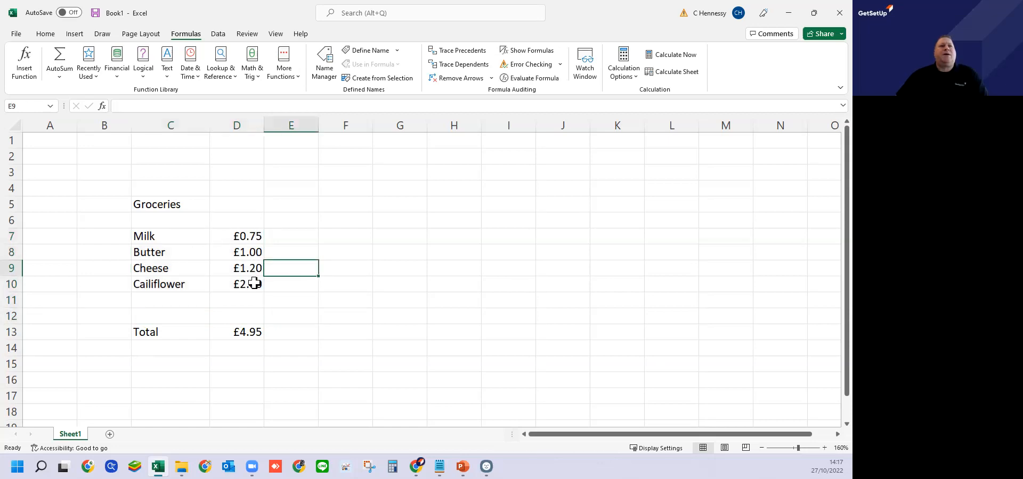
# Apply thick outside borders around the grocery items and prices in C7:D11
pyautogui.click(169, 237)
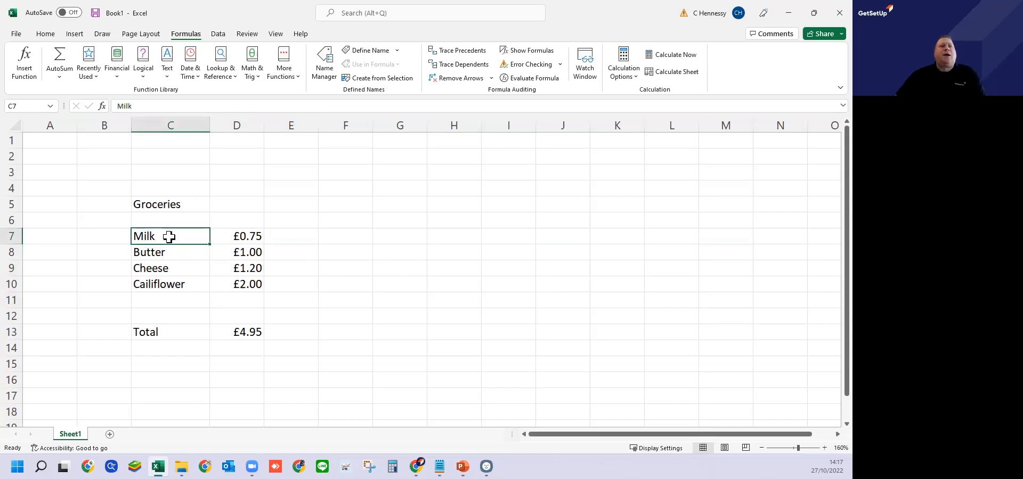
pyautogui.moveTo(169, 237); pyautogui.dragTo(240, 233)
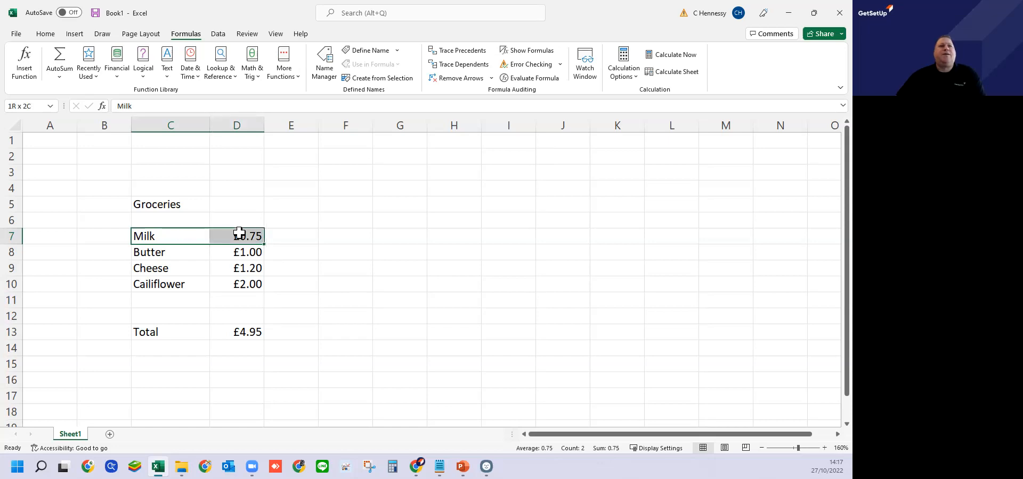
pyautogui.moveTo(239, 233); pyautogui.dragTo(241, 295)
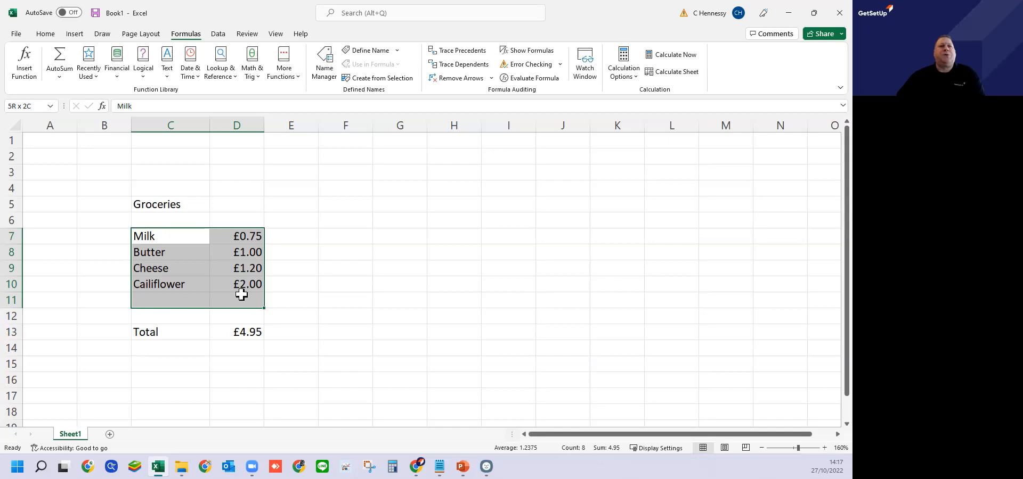
pyautogui.moveTo(241, 295); pyautogui.dragTo(241, 295)
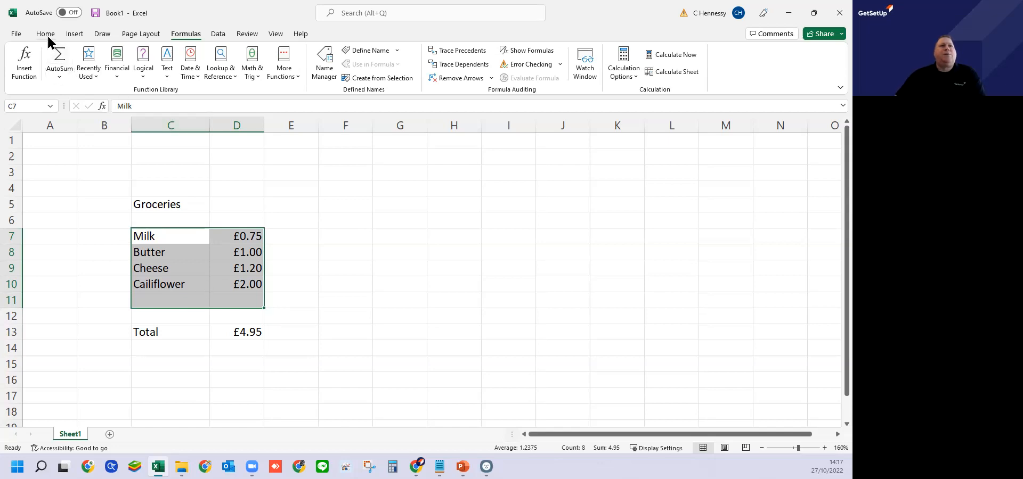
pyautogui.click(47, 34)
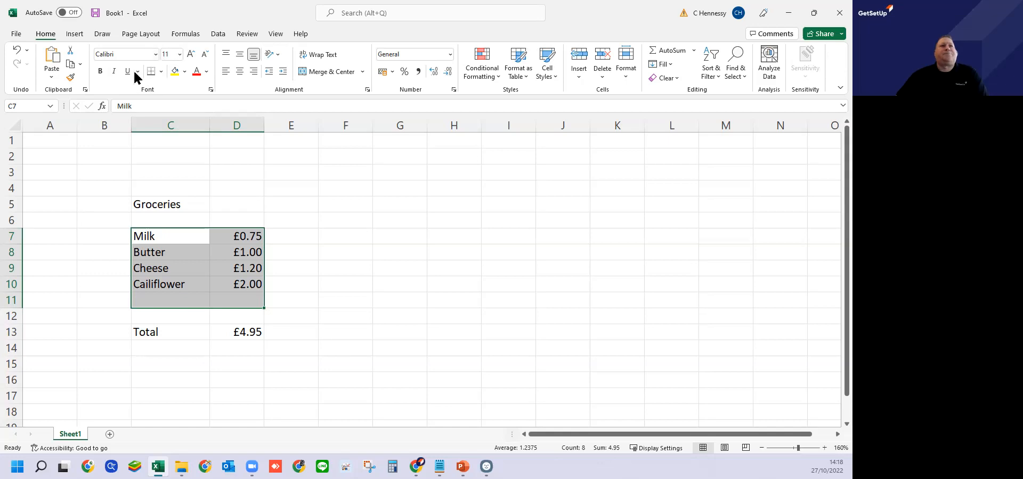
pyautogui.click(162, 72)
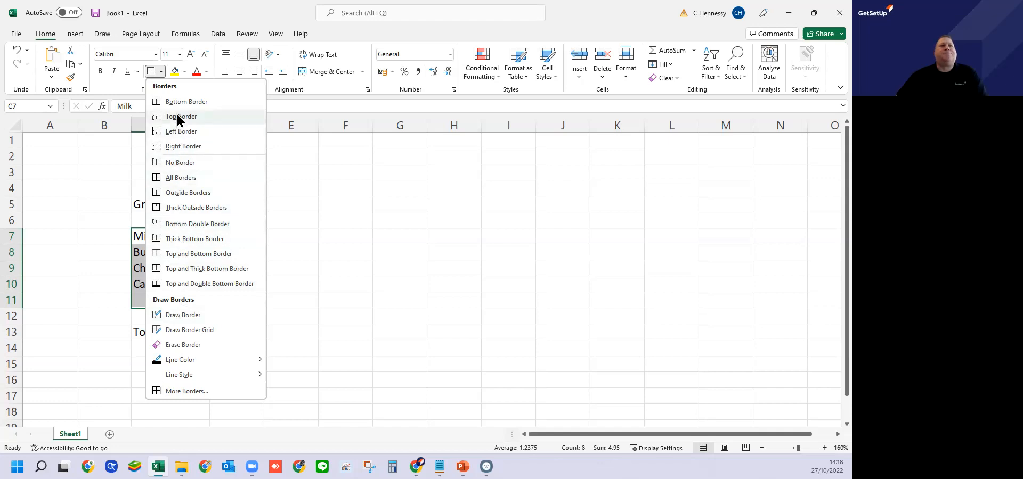
pyautogui.click(190, 212)
pyautogui.click(293, 240)
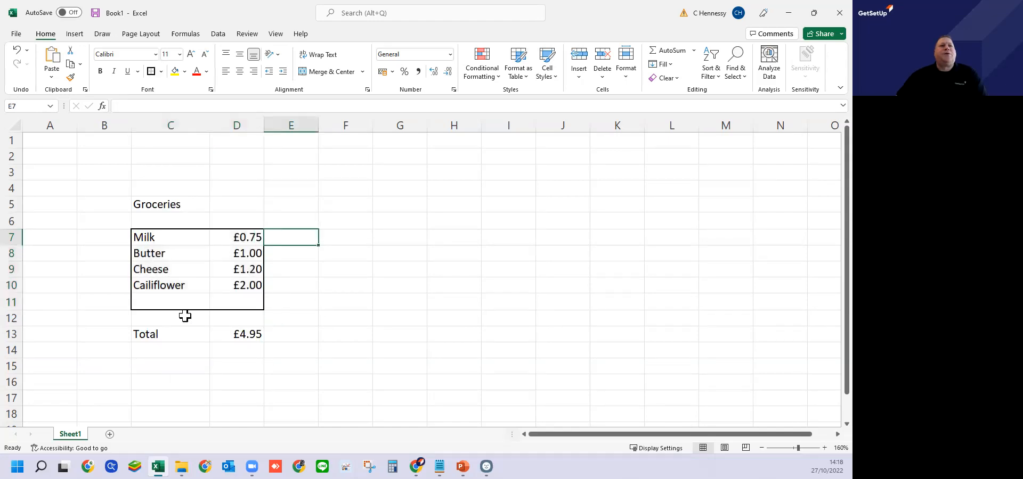
# Apply All Borders to every cell of the grocery item and price range C7:D11
pyautogui.moveTo(133, 237); pyautogui.dragTo(234, 301)
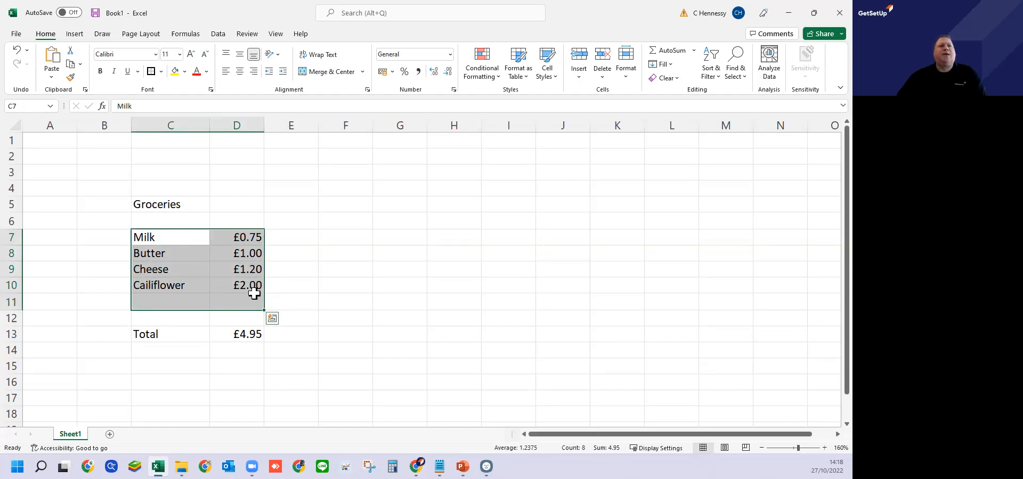
pyautogui.click(319, 285)
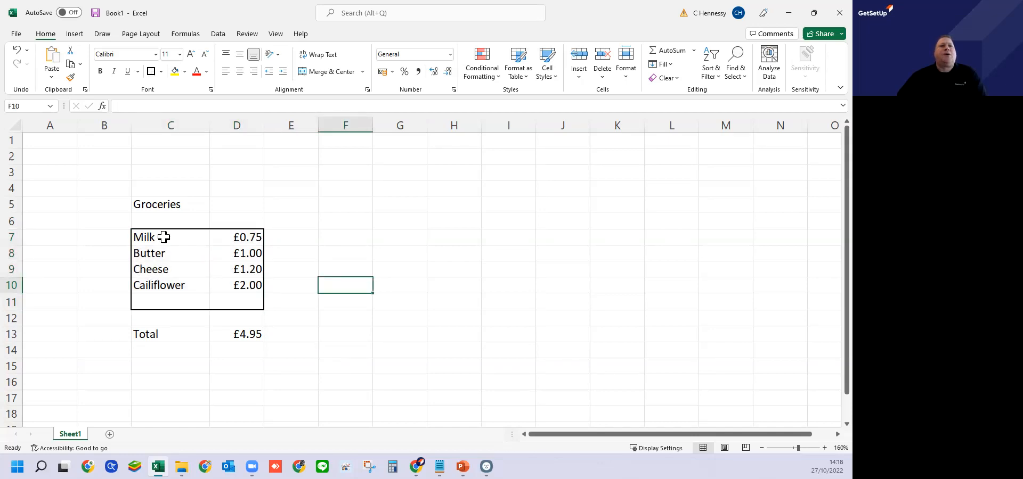
pyautogui.moveTo(160, 237); pyautogui.dragTo(236, 305)
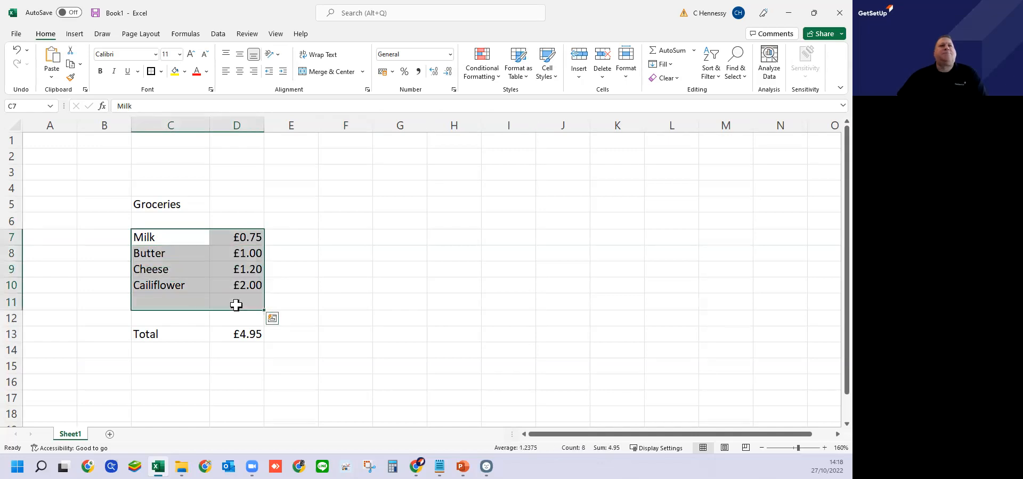
pyautogui.click(161, 72)
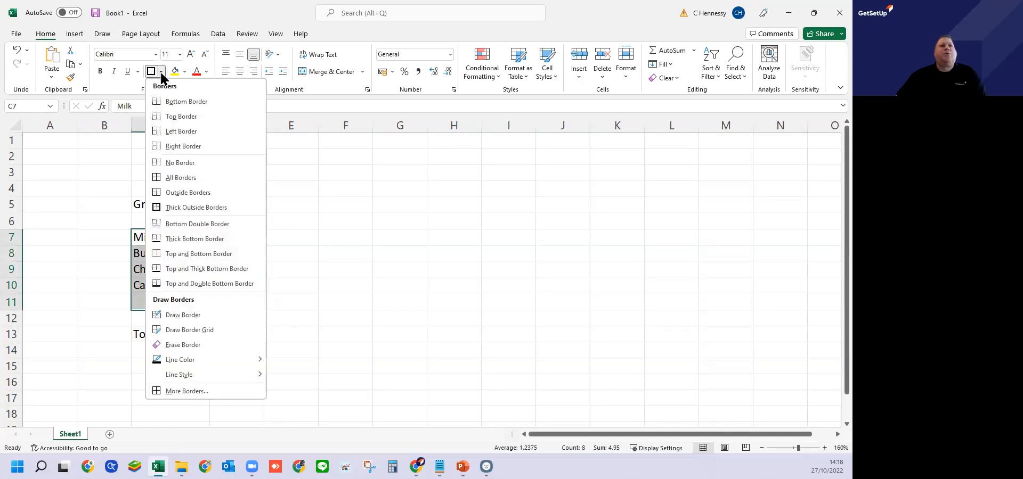
pyautogui.click(176, 180)
pyautogui.click(308, 219)
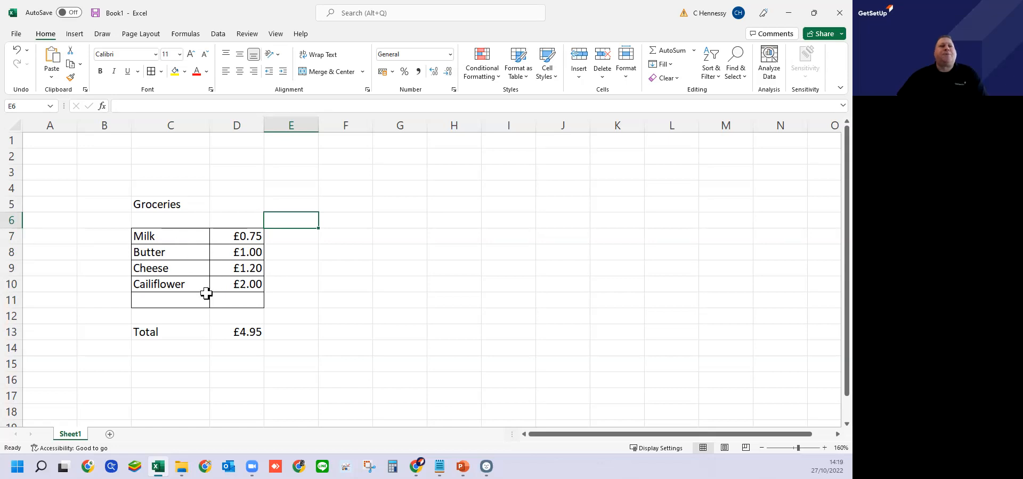
# Apply All Borders to the Total label and its amount in C13:D13
pyautogui.moveTo(138, 333); pyautogui.dragTo(228, 335)
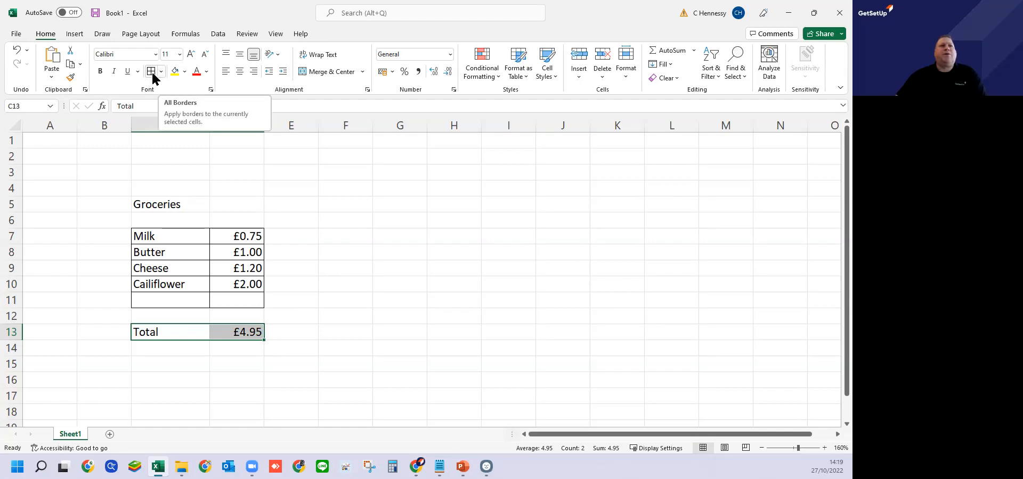
pyautogui.click(151, 74)
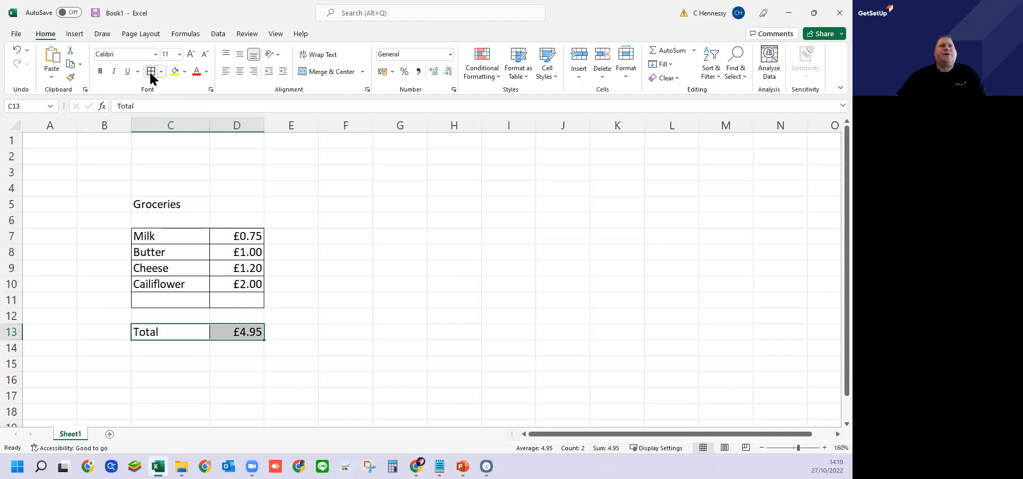
pyautogui.click(325, 361)
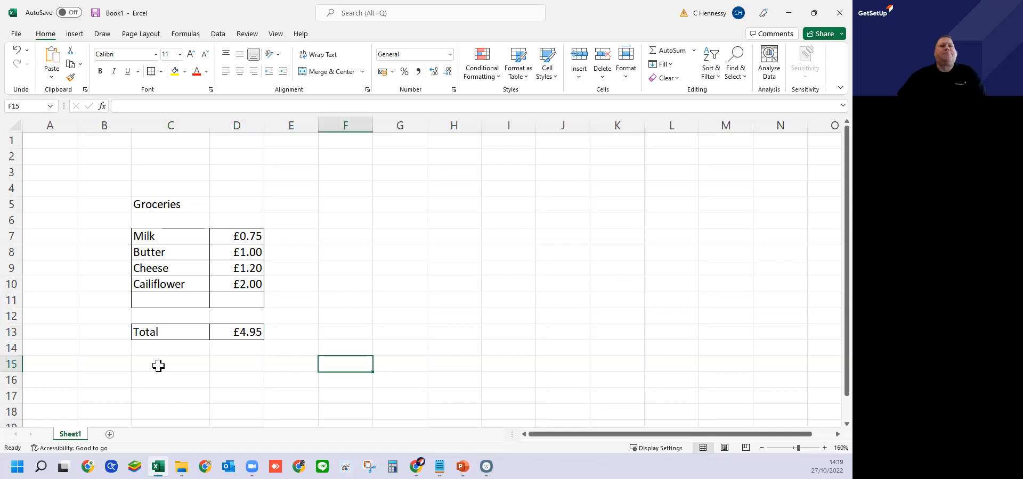
# Make the Groceries heading in cell C5 bold and underlined
pyautogui.click(157, 202)
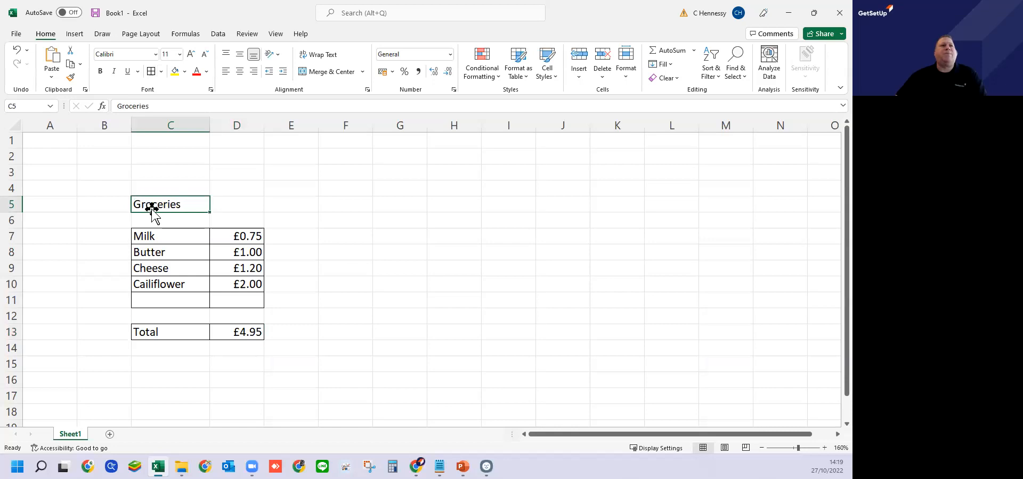
pyautogui.click(101, 74)
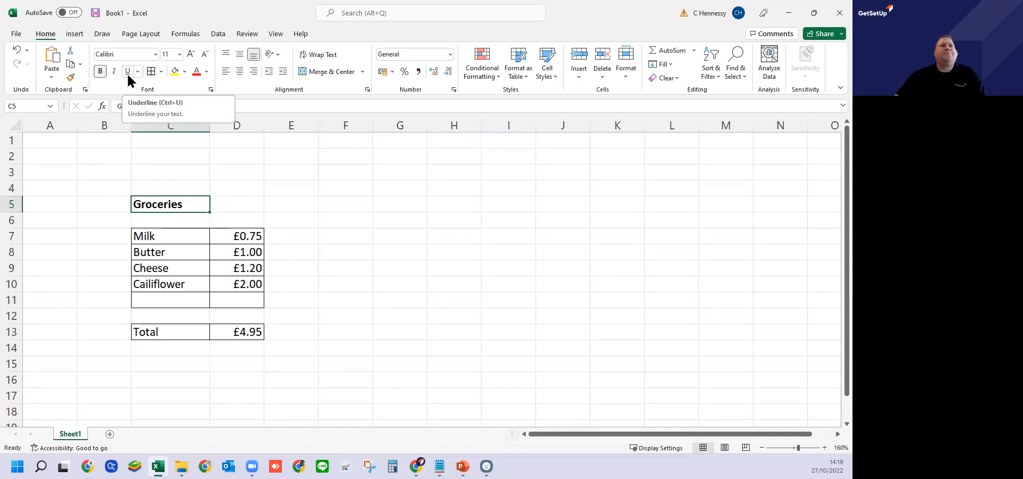
pyautogui.click(126, 72)
pyautogui.click(352, 269)
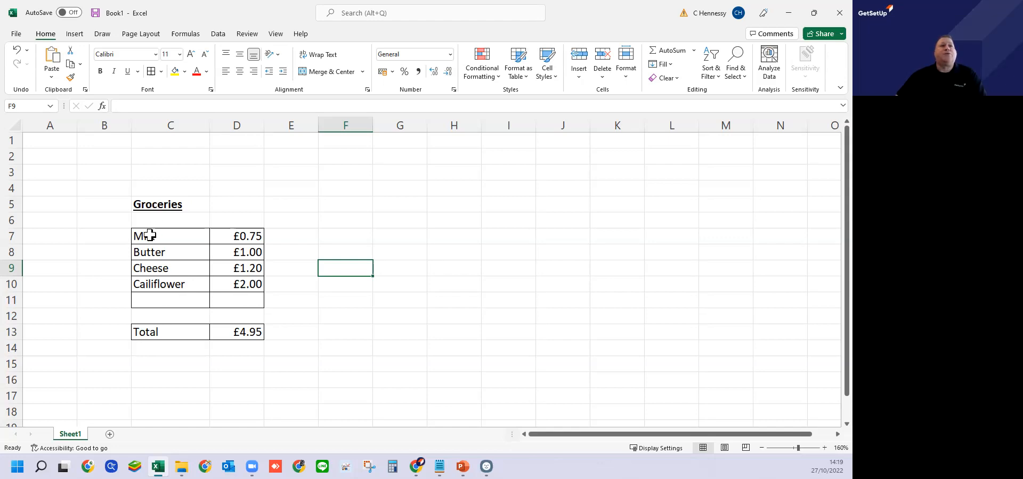
# Correct the spelling of the item in cell C10 to Cauliflower
pyautogui.click(174, 291)
pyautogui.click(132, 106)
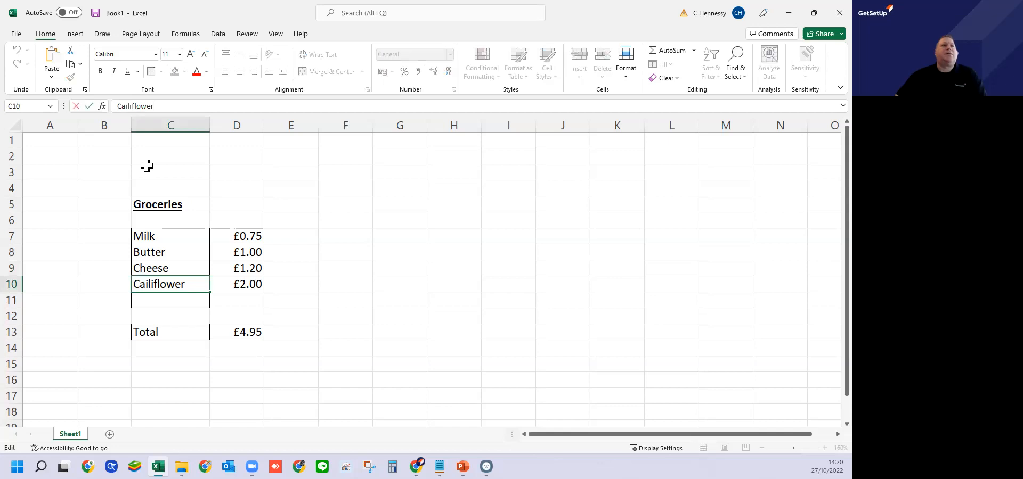
pyautogui.press('BackSpace')
pyautogui.press('BackSpace')
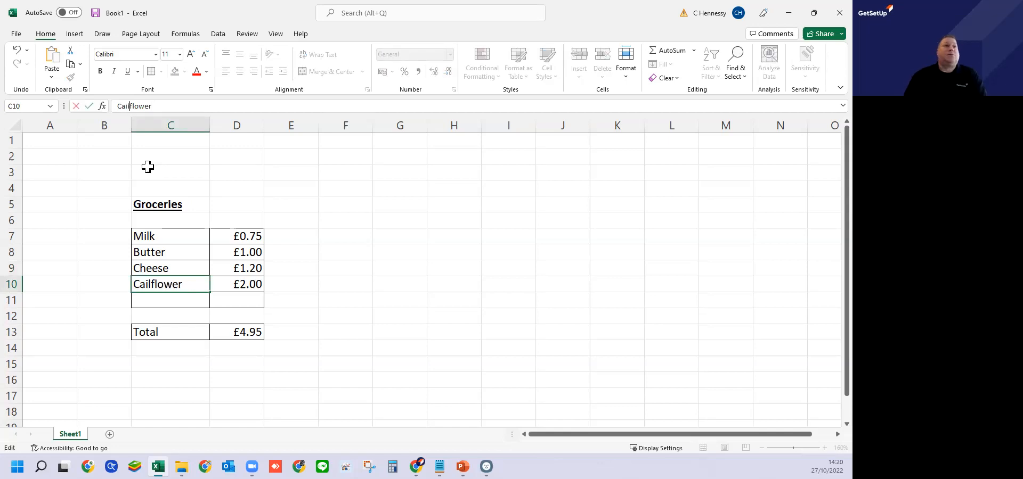
pyautogui.press('BackSpace')
pyautogui.write('uli')
pyautogui.press('Return')
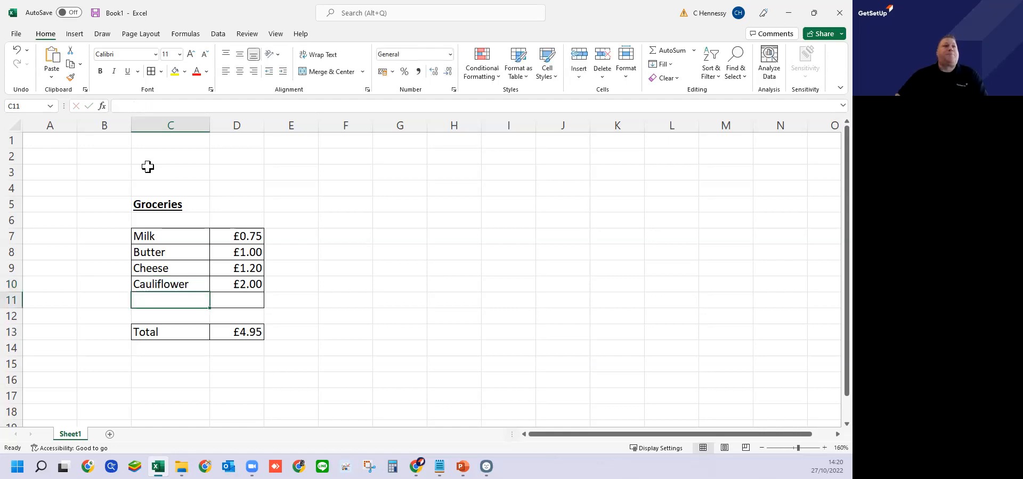
pyautogui.click(309, 317)
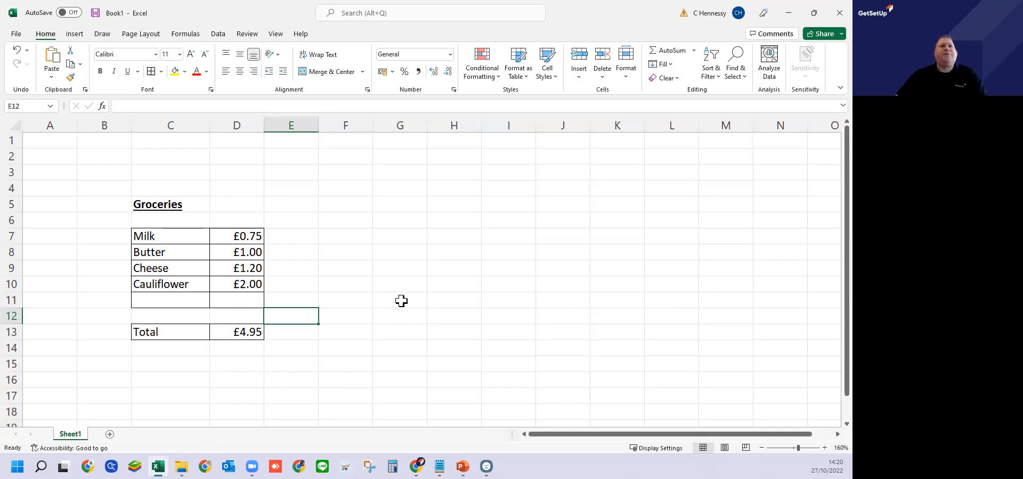
# Enter the heading Budget in cell F5 and select that cell again
pyautogui.click(346, 203)
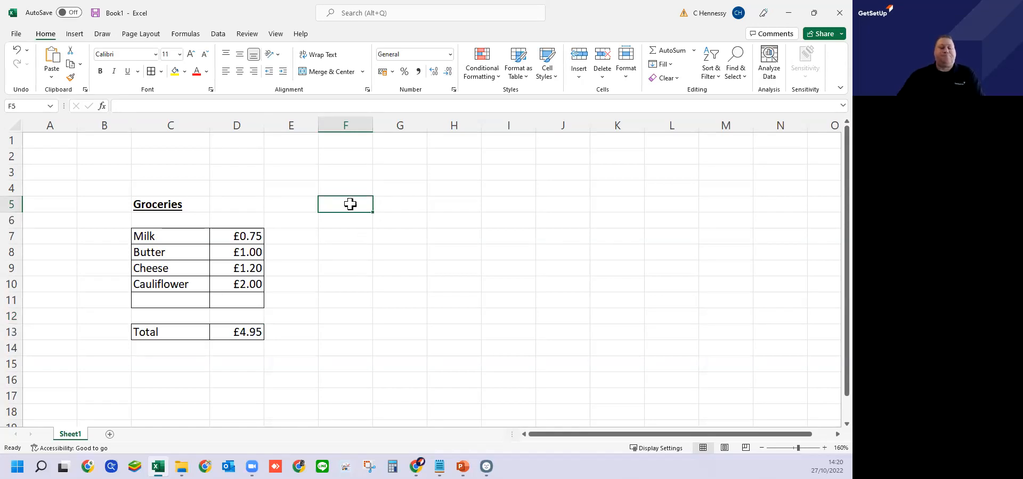
pyautogui.write('Budget')
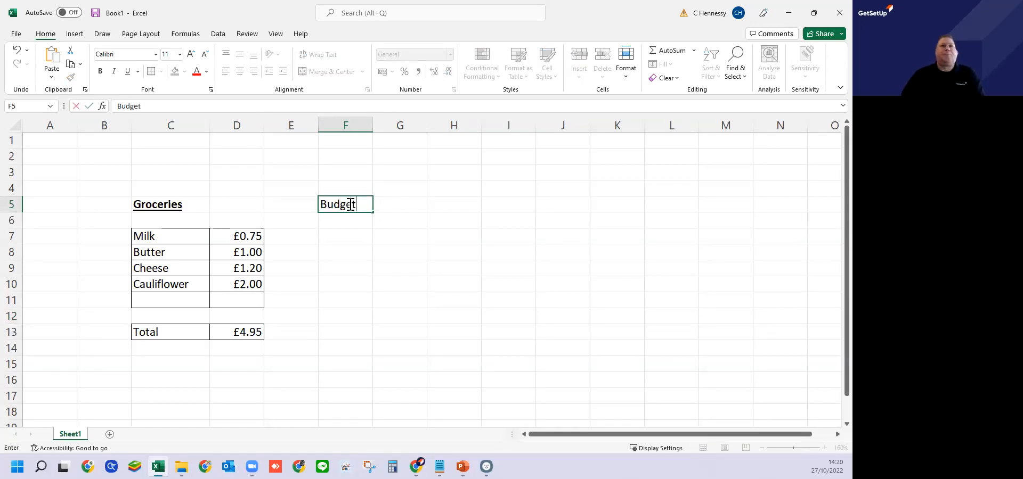
pyautogui.press('Return')
pyautogui.click(350, 204)
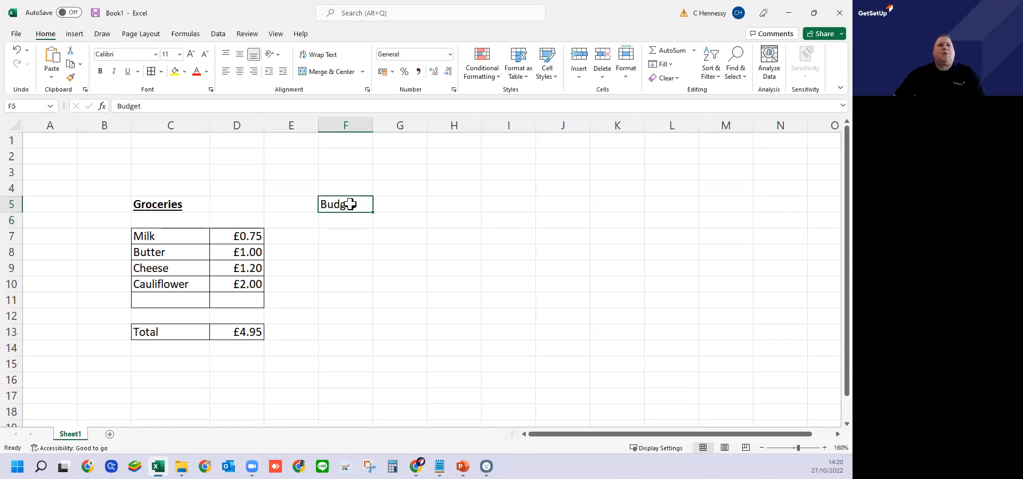
# Make the Budget heading in cell F5 bold and underlined
pyautogui.click(100, 71)
pyautogui.click(127, 72)
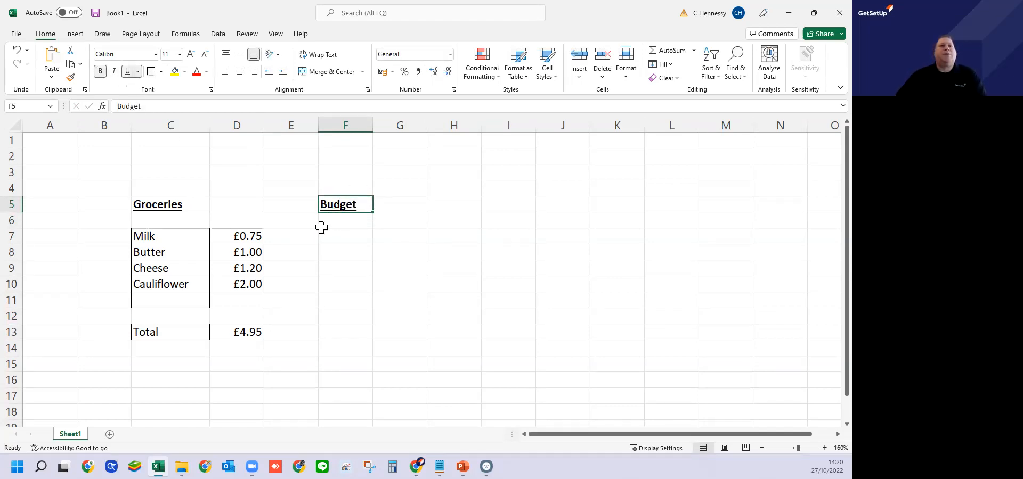
pyautogui.click(349, 263)
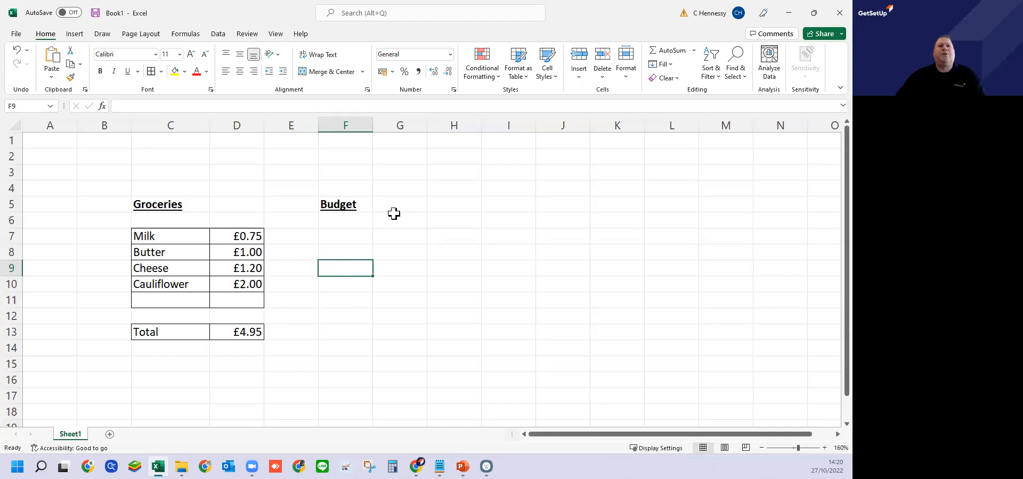
# Enter the budget amount 10.00 in cell F7
pyautogui.click(343, 236)
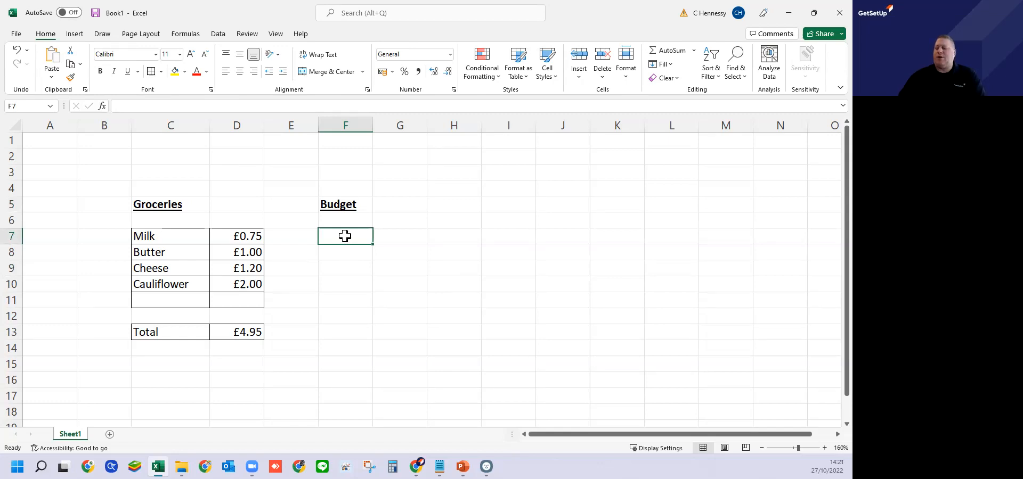
pyautogui.write('10.00')
pyautogui.press('Return')
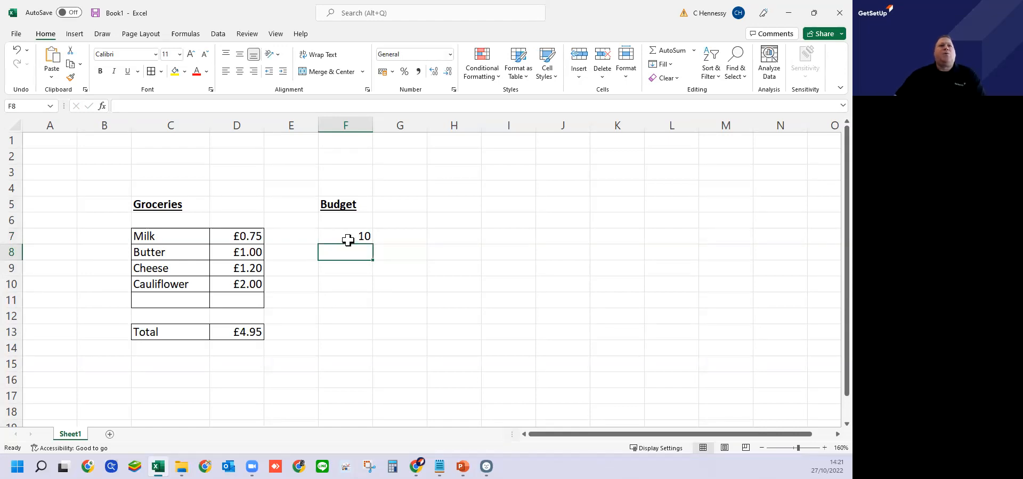
pyautogui.click(339, 126)
pyautogui.rightClick(341, 129)
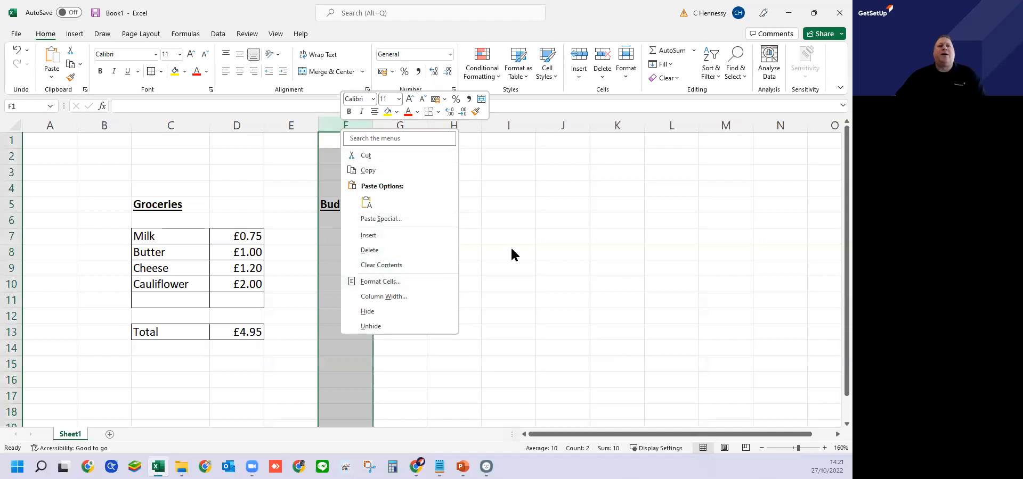
pyautogui.press('Escape')
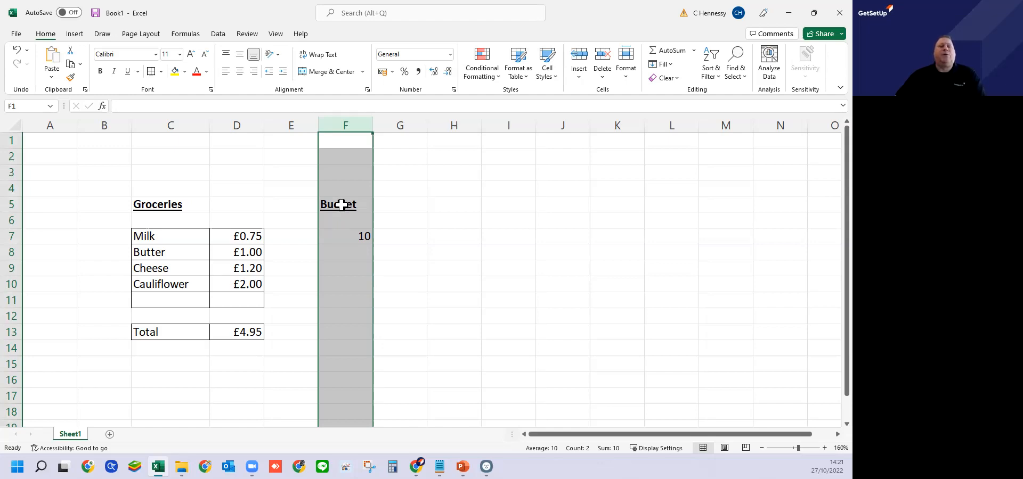
pyautogui.click(344, 253)
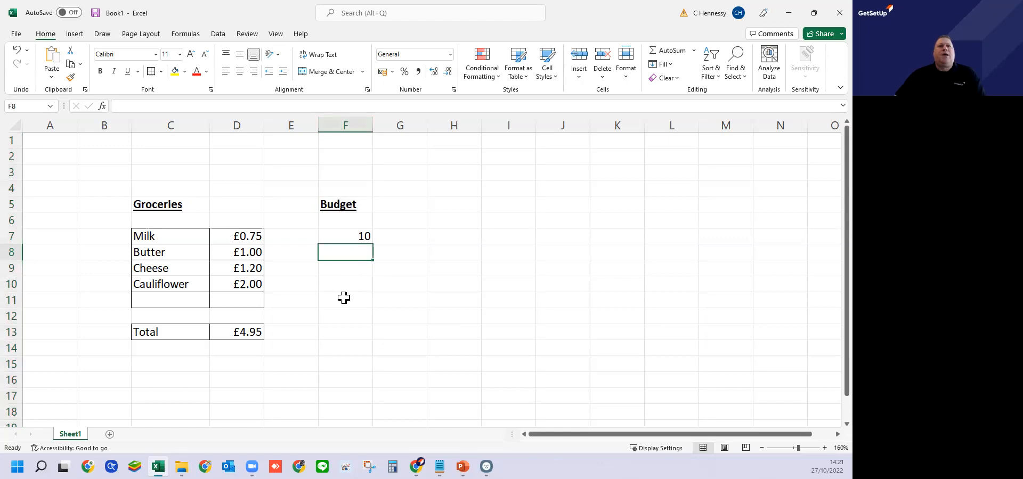
# Format the budget amount in cell F7 as Currency with the £ symbol and two decimal places
pyautogui.click(342, 237)
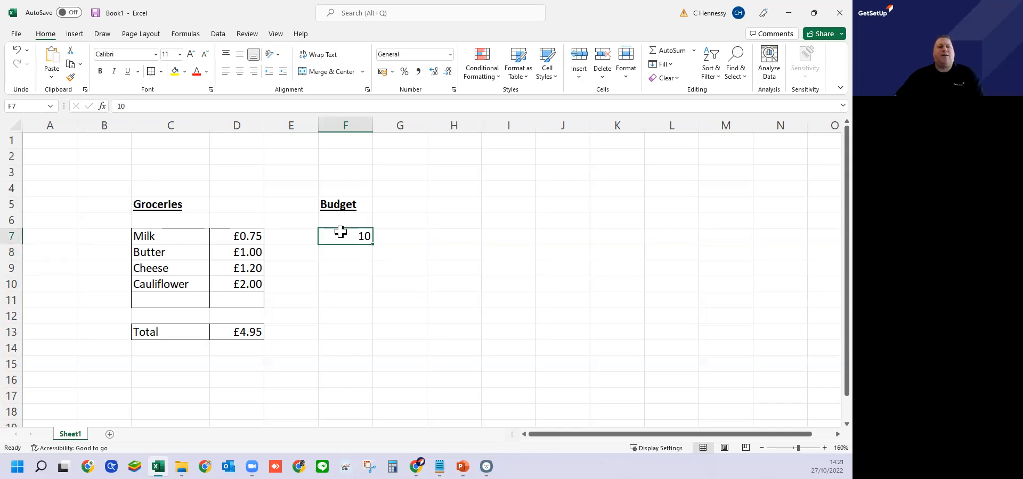
pyautogui.rightClick(343, 236)
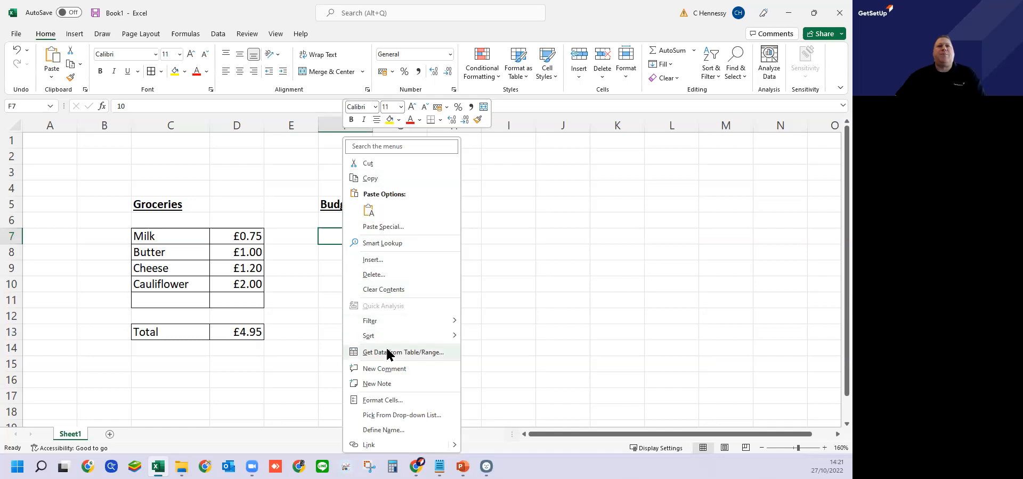
pyautogui.click(395, 400)
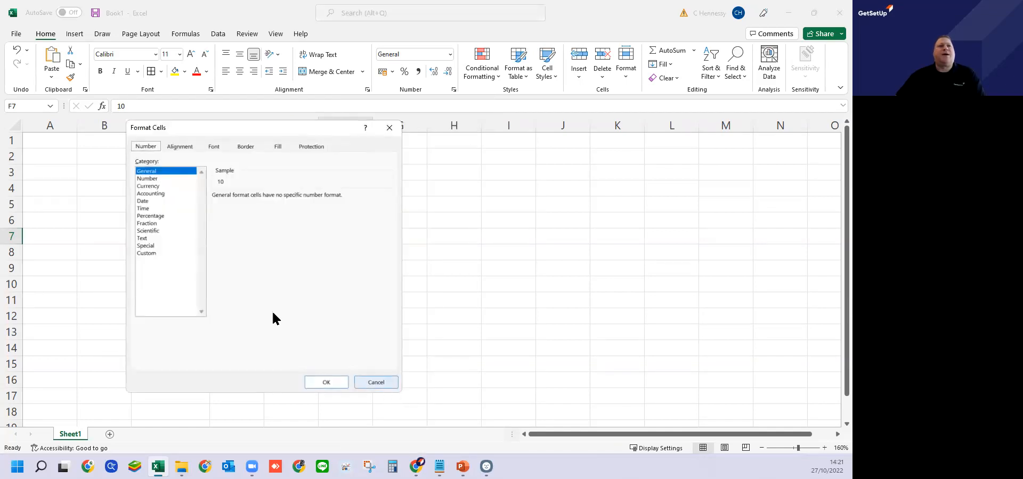
pyautogui.click(148, 180)
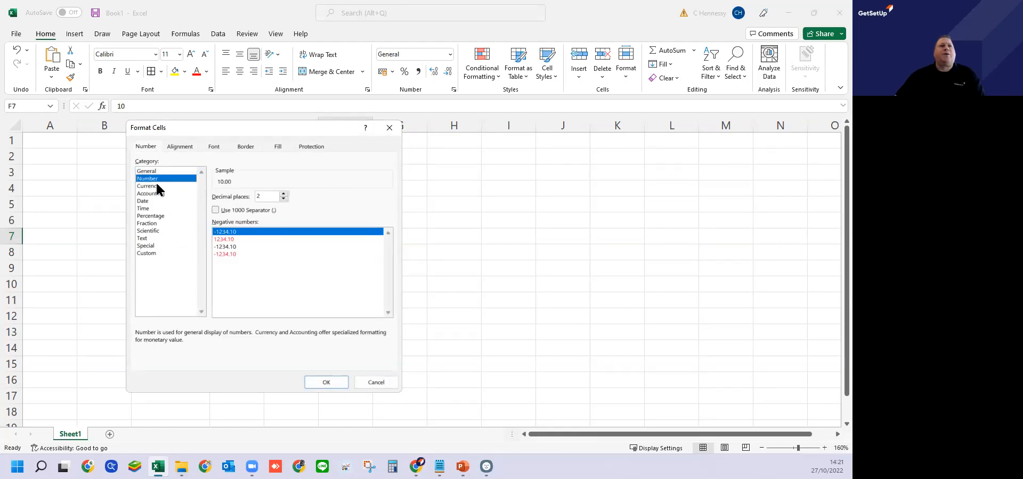
pyautogui.click(171, 186)
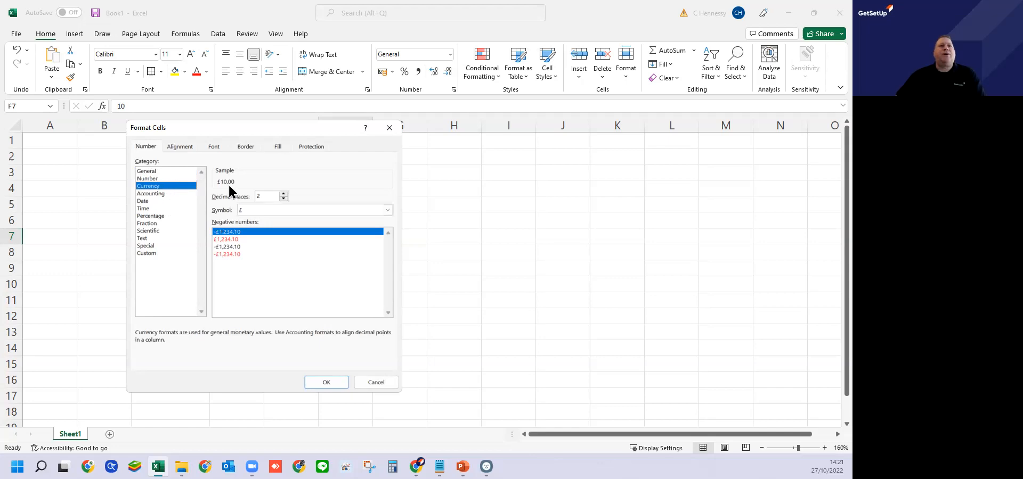
pyautogui.click(326, 381)
pyautogui.click(409, 282)
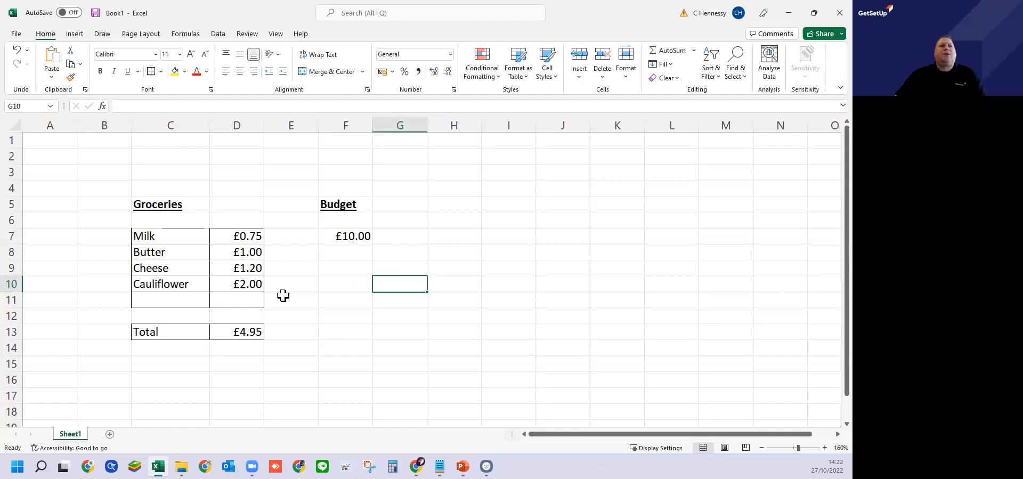
# Try centring all of column F horizontally and vertically through Format Cells, and undo the alignment change
pyautogui.click(343, 124)
pyautogui.rightClick(344, 128)
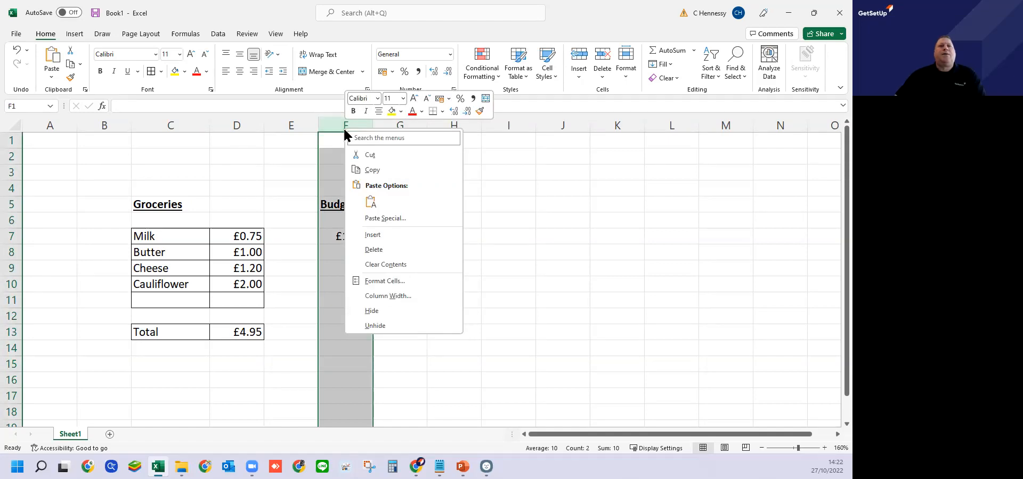
pyautogui.click(392, 284)
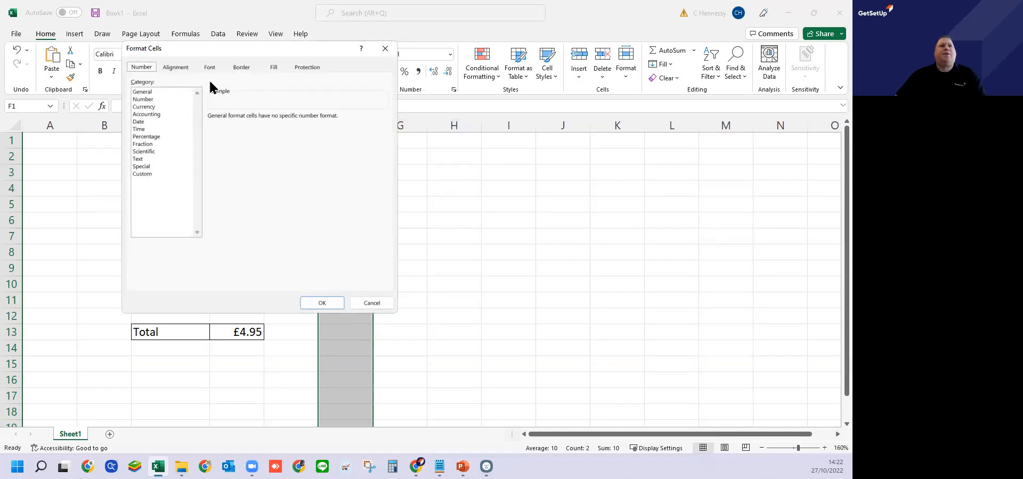
pyautogui.click(182, 72)
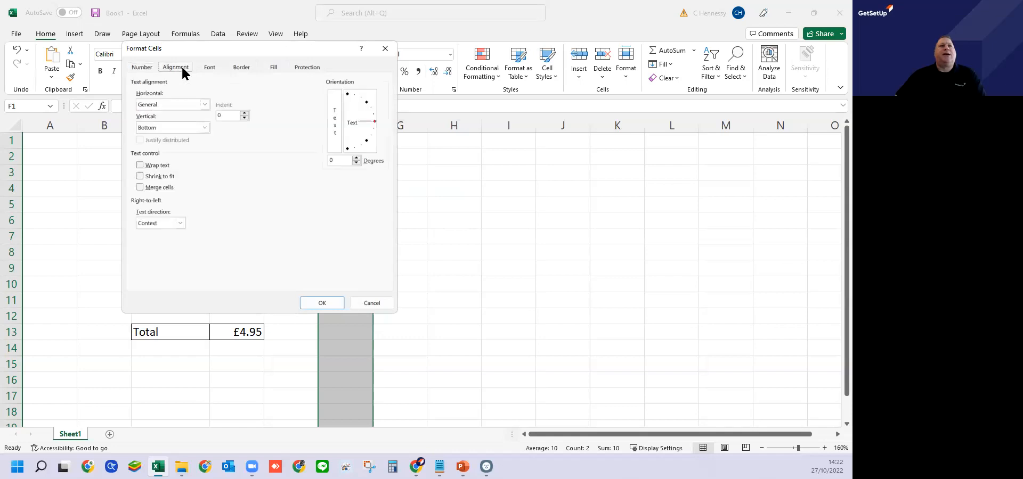
pyautogui.click(204, 128)
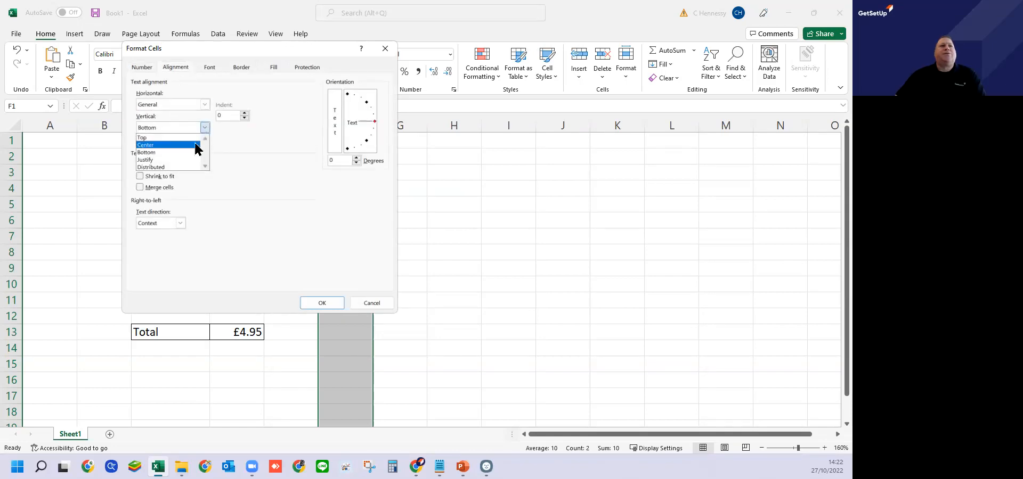
pyautogui.click(193, 145)
pyautogui.click(204, 105)
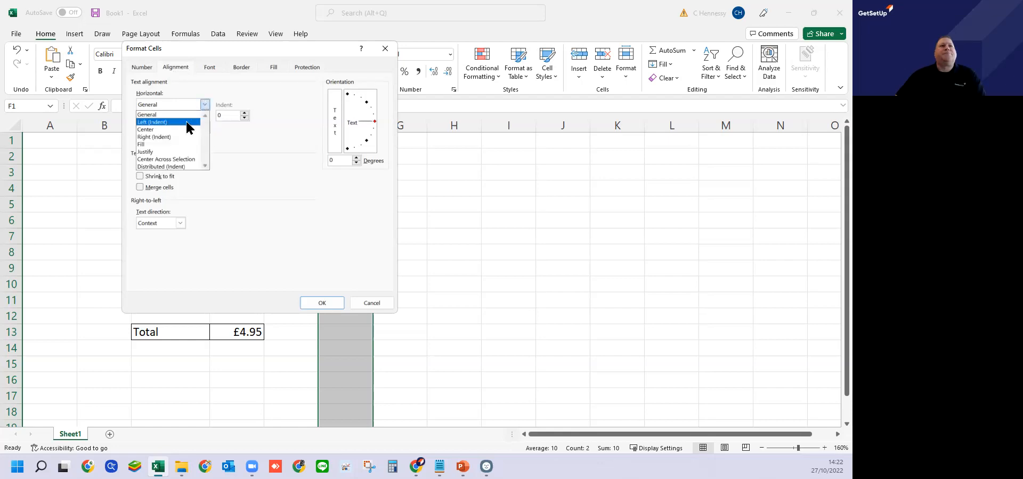
pyautogui.click(183, 130)
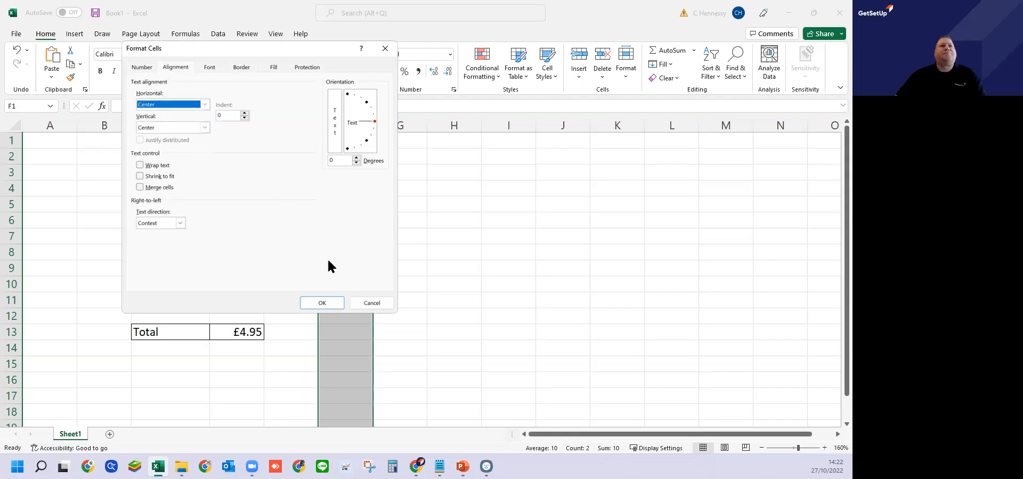
pyautogui.click(332, 304)
pyautogui.click(389, 269)
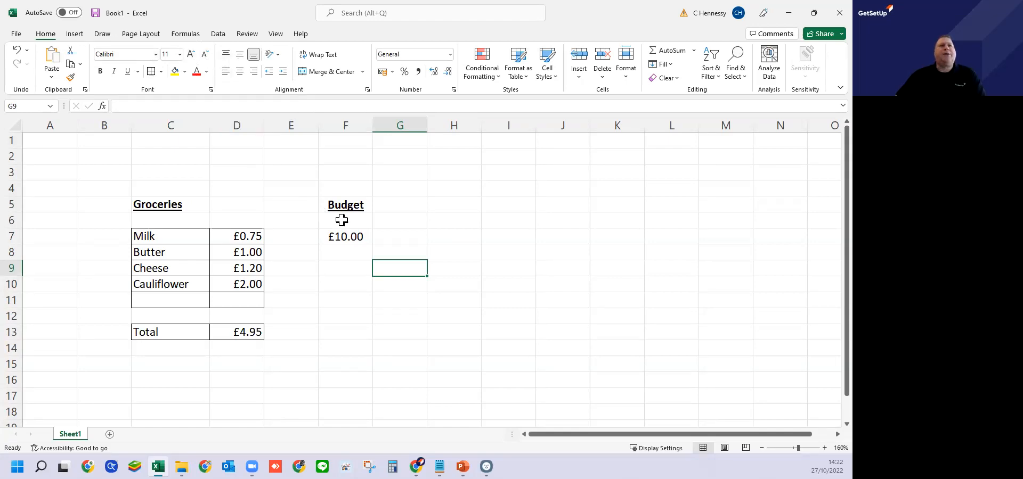
pyautogui.click(16, 50)
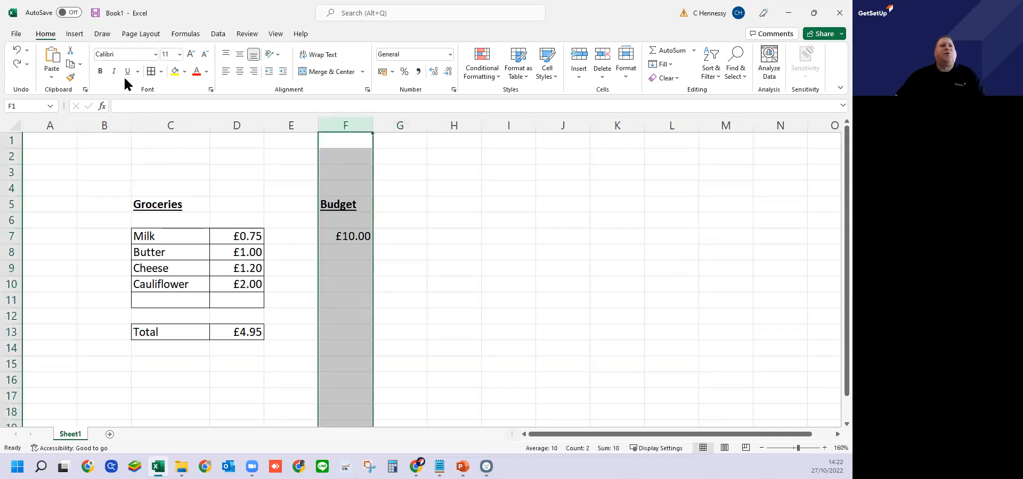
# Middle-align column F vertically and centre it horizontally, trying right and left alignment before settling on centre
pyautogui.click(240, 54)
pyautogui.click(240, 71)
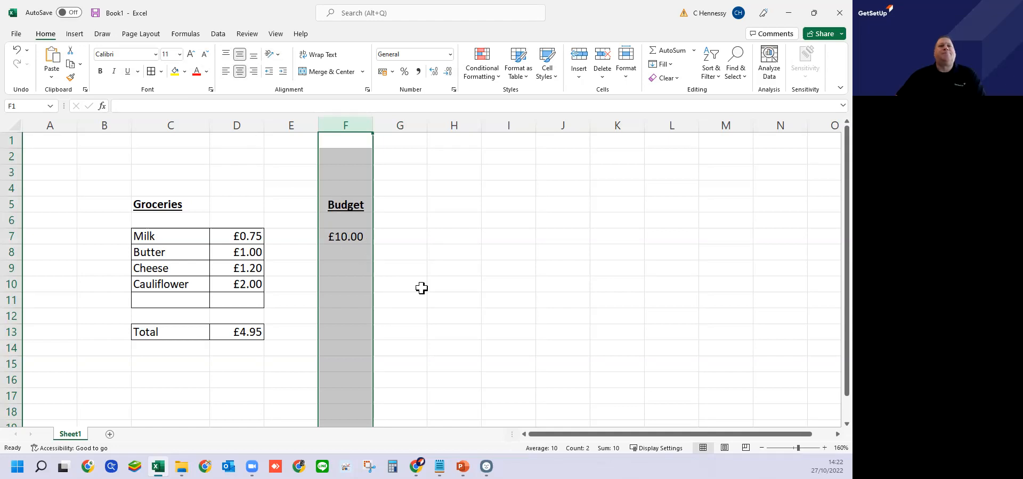
pyautogui.click(254, 73)
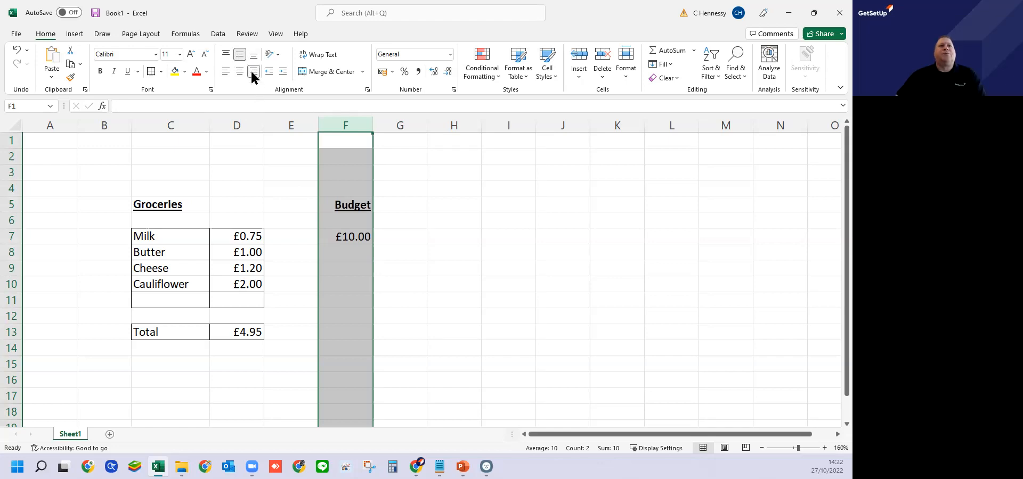
pyautogui.click(226, 71)
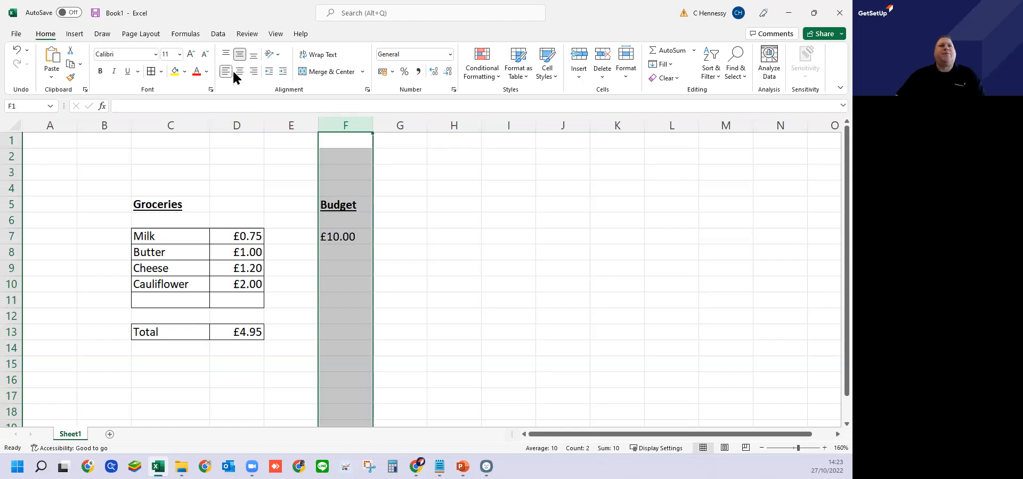
pyautogui.click(236, 72)
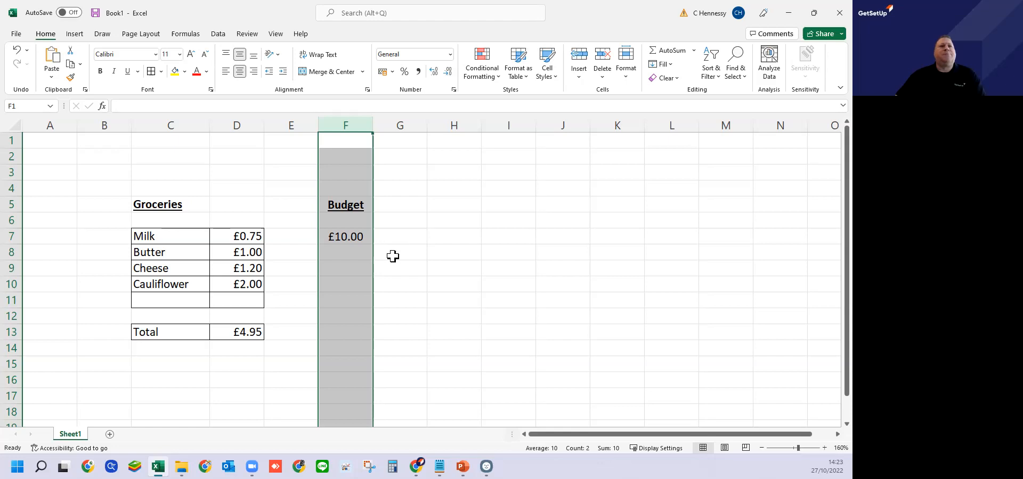
# Enter the label Remaining in cell F11
pyautogui.click(357, 302)
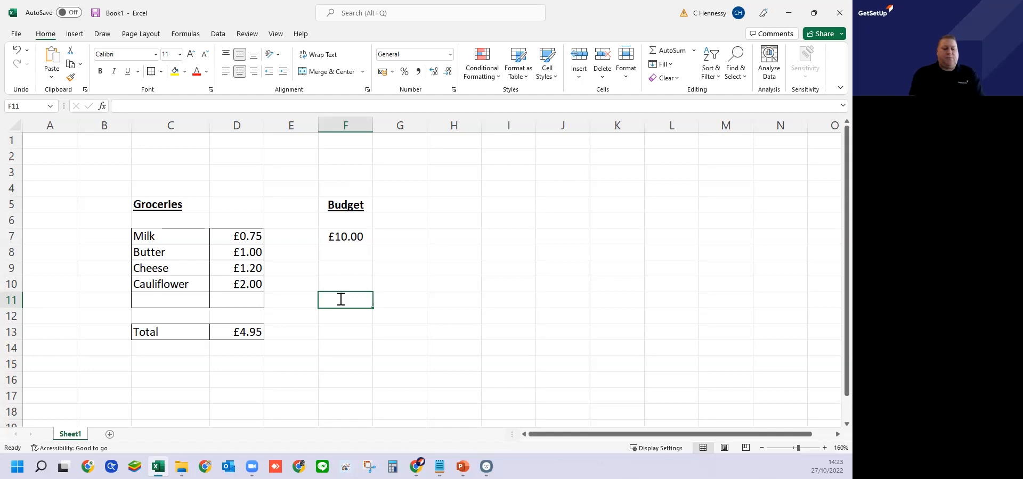
pyautogui.write('Remaining')
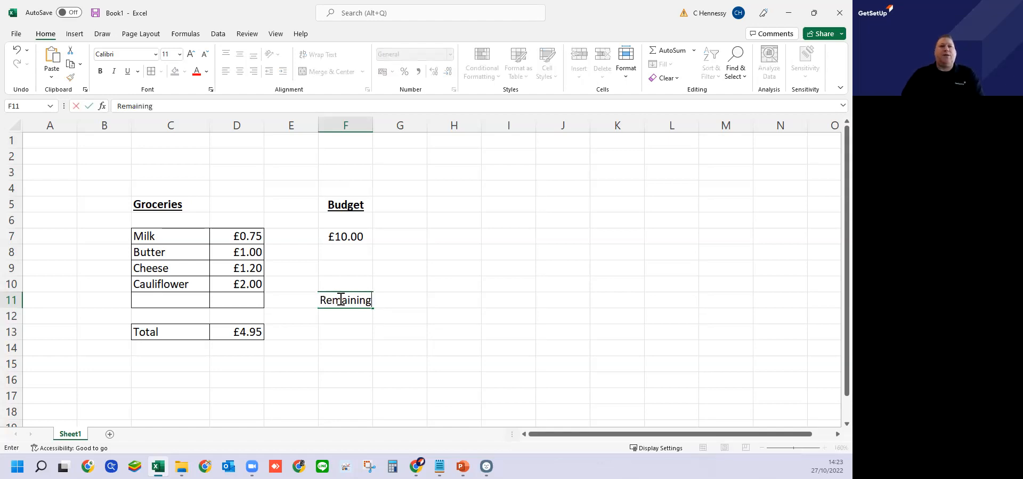
pyautogui.press('Return')
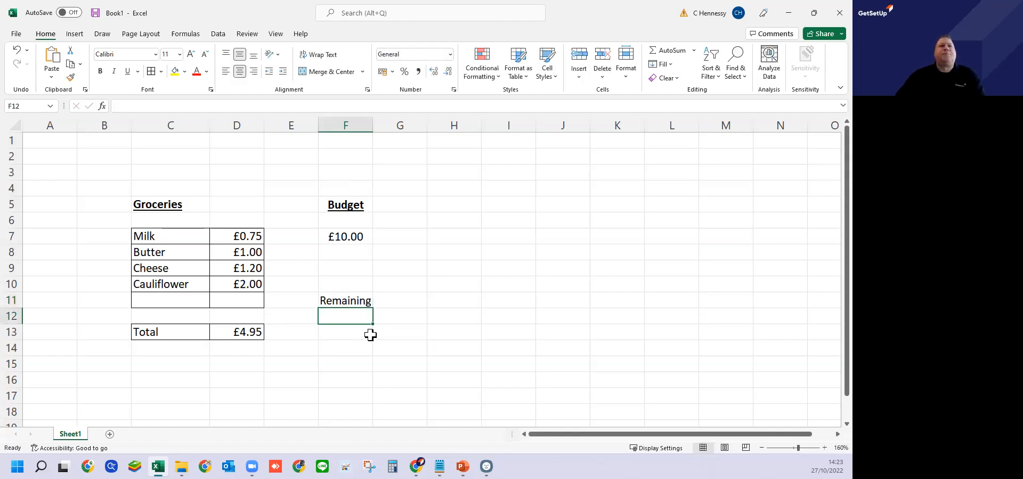
# Enter the formula =SUM(F7-D13) in cell F13 to calculate the remaining budget
pyautogui.click(350, 331)
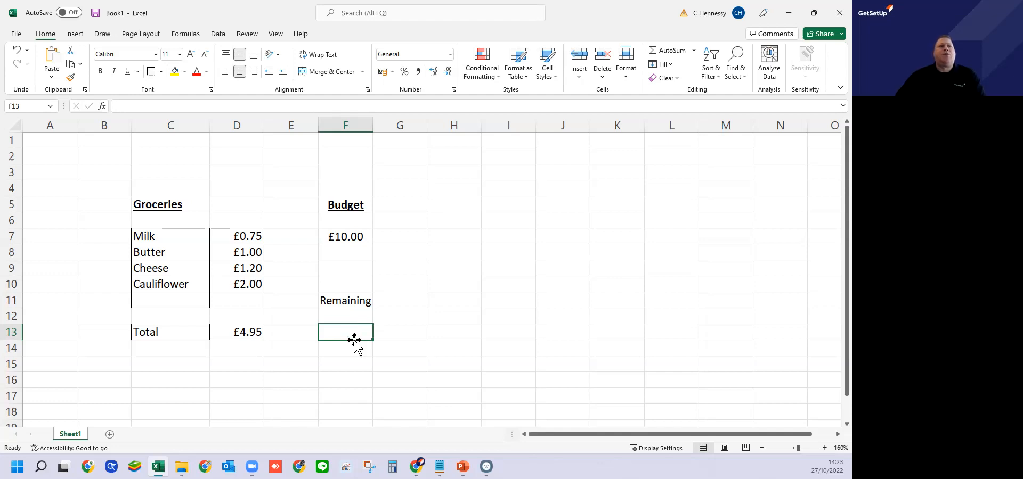
pyautogui.click(143, 107)
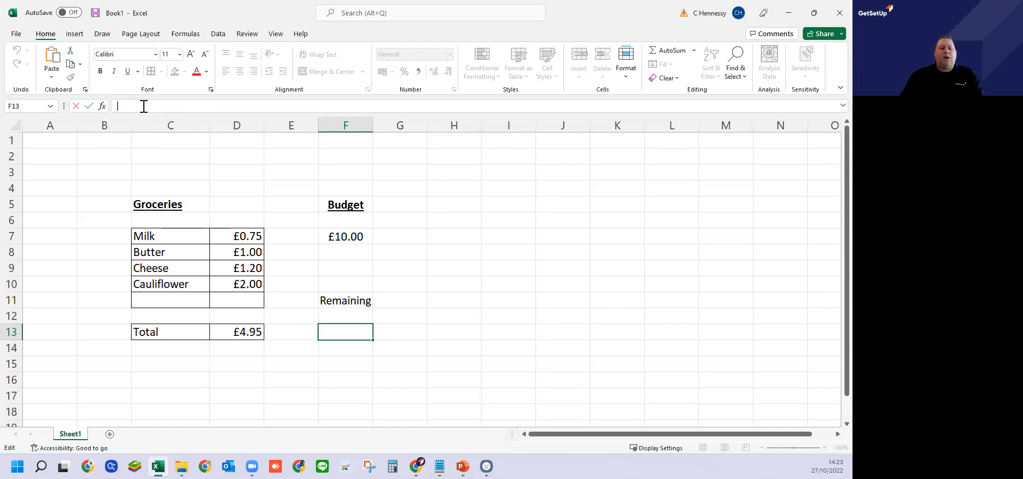
pyautogui.write('=')
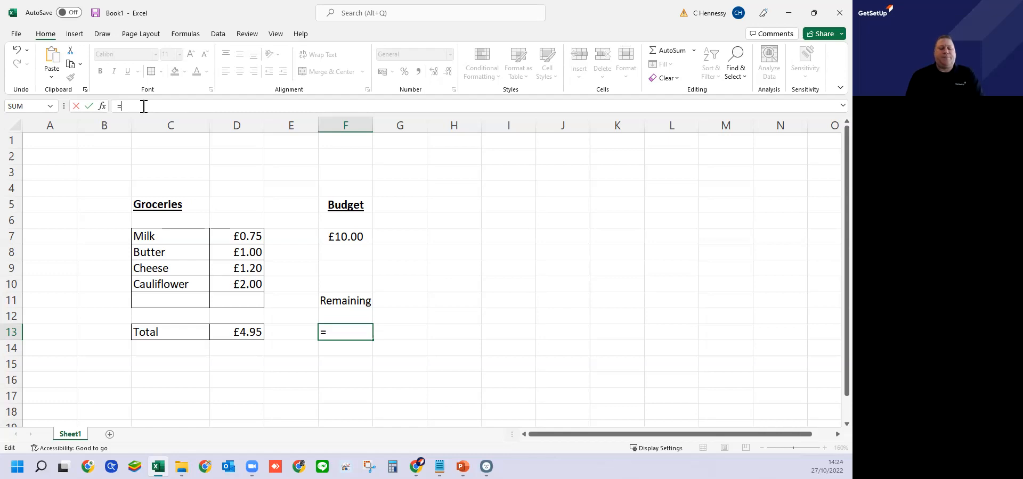
pyautogui.write('sum')
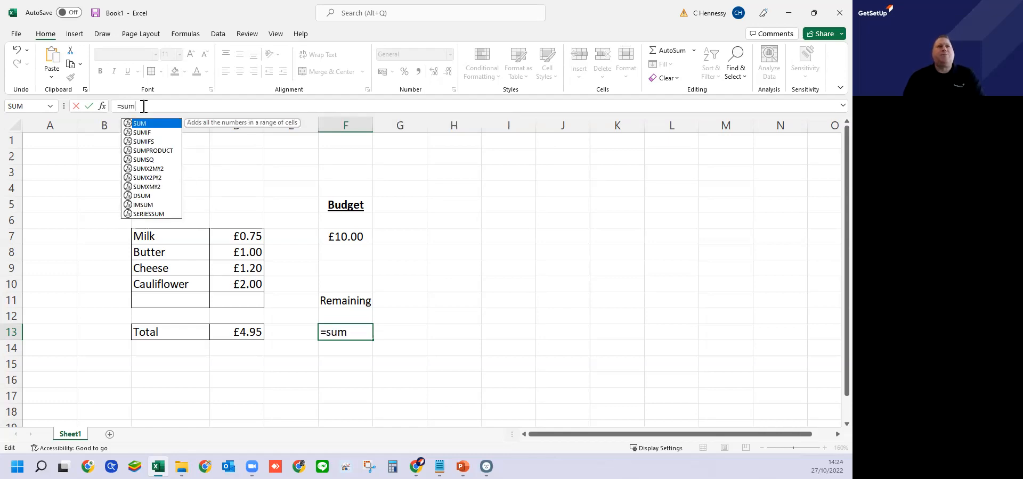
pyautogui.write('(')
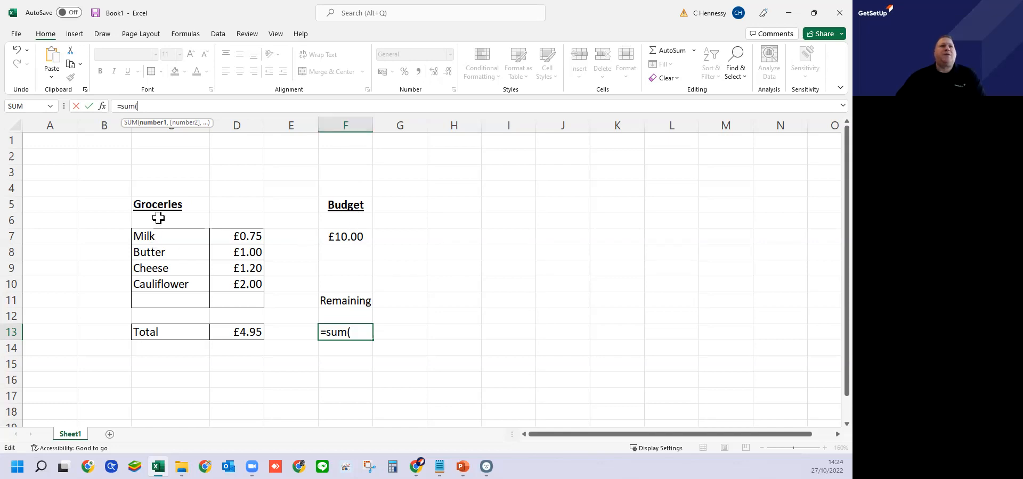
pyautogui.write('f7-')
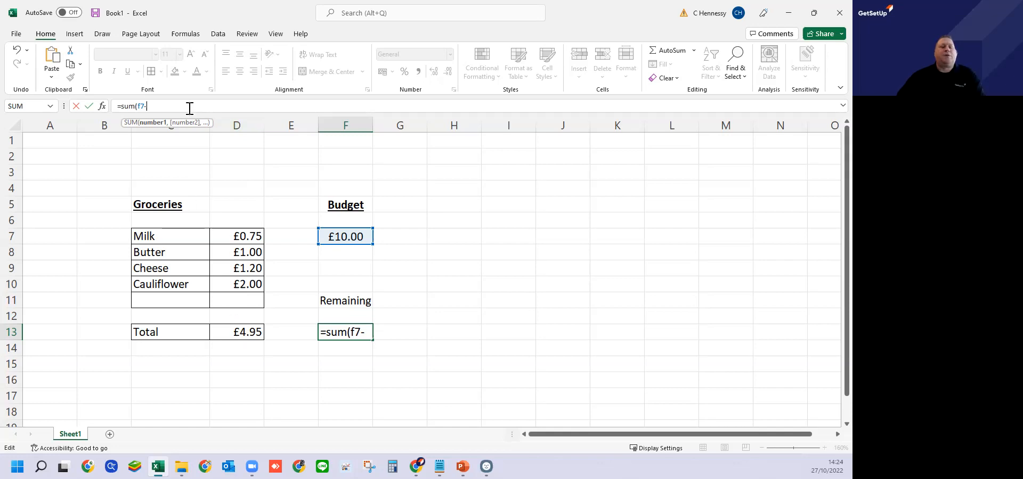
pyautogui.write('d13')
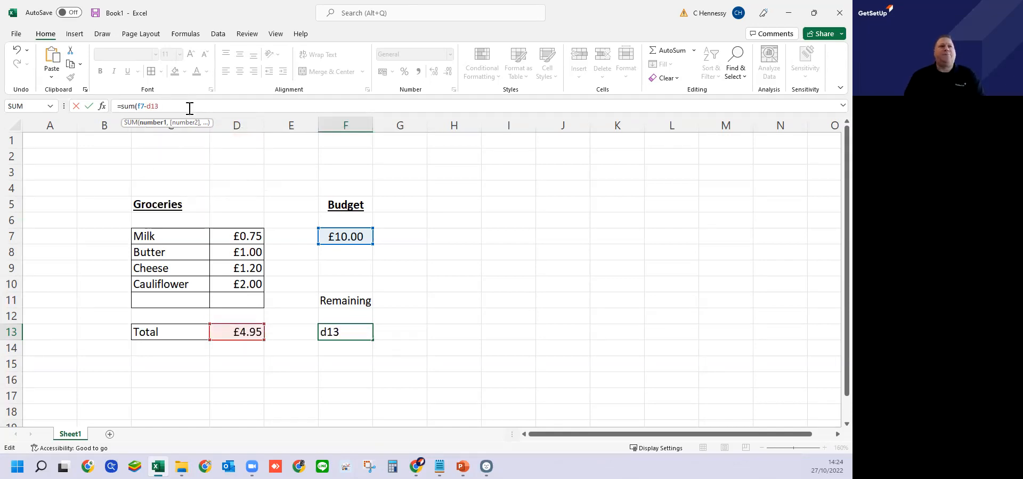
pyautogui.write(')')
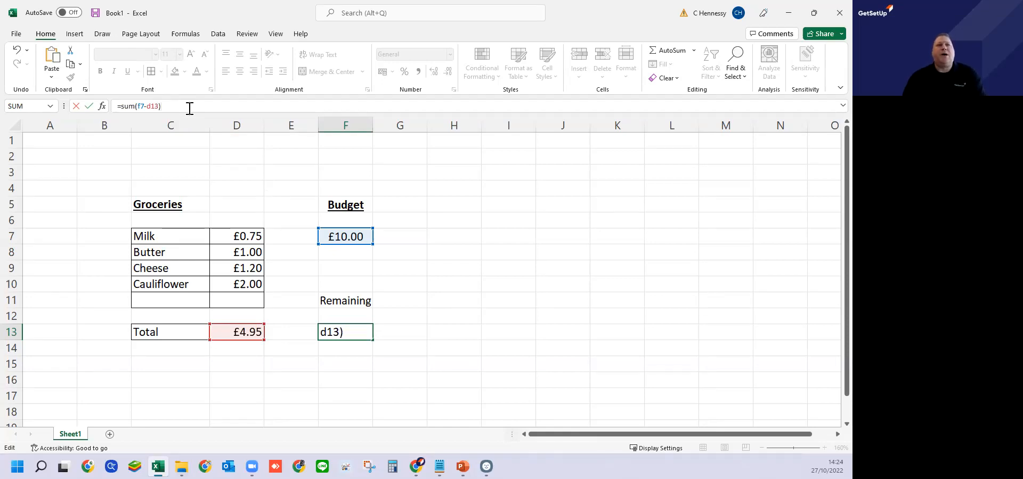
pyautogui.press('Return')
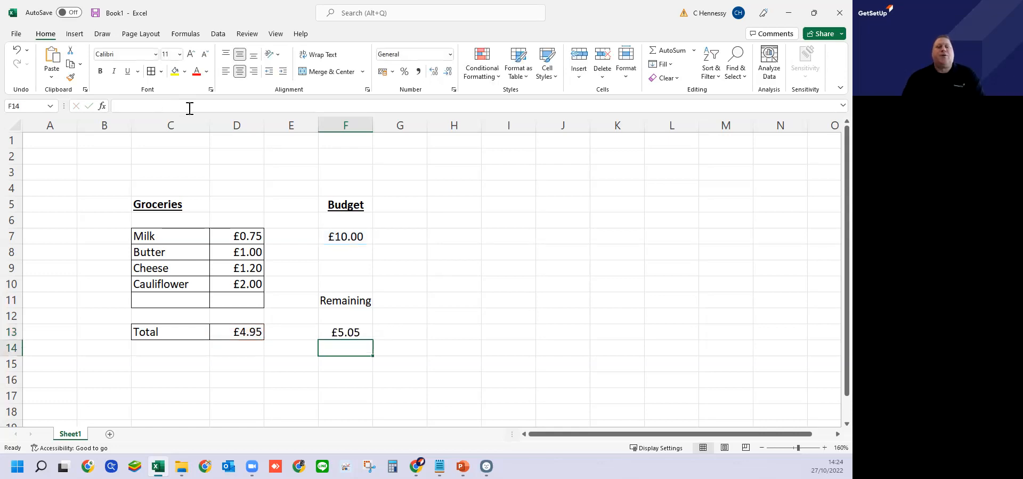
# Format the remaining amount in F13 as Currency with negative numbers in red without a minus sign
pyautogui.click(346, 334)
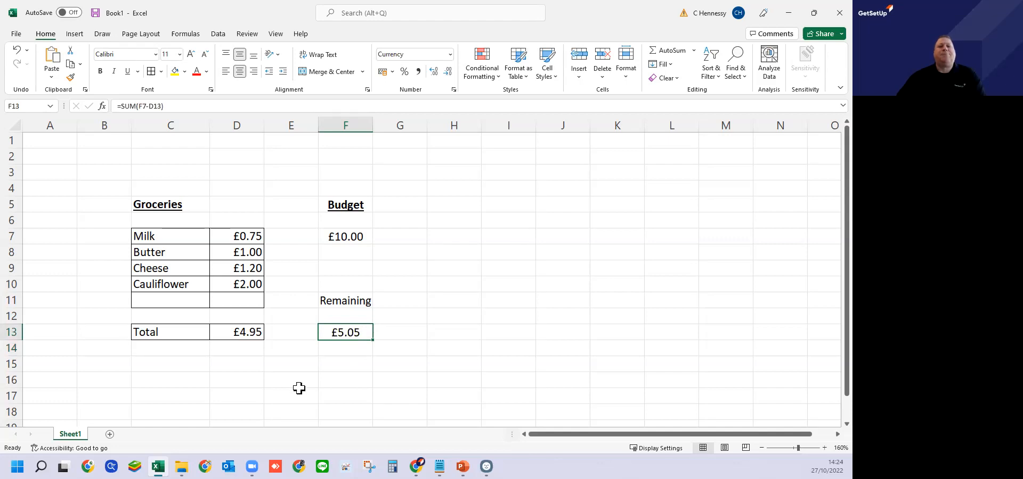
pyautogui.rightClick(350, 334)
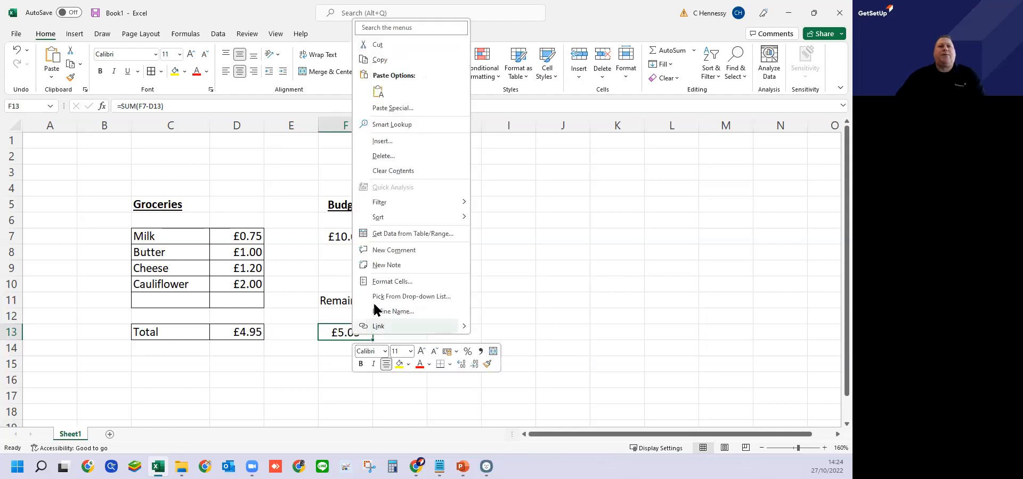
pyautogui.click(384, 283)
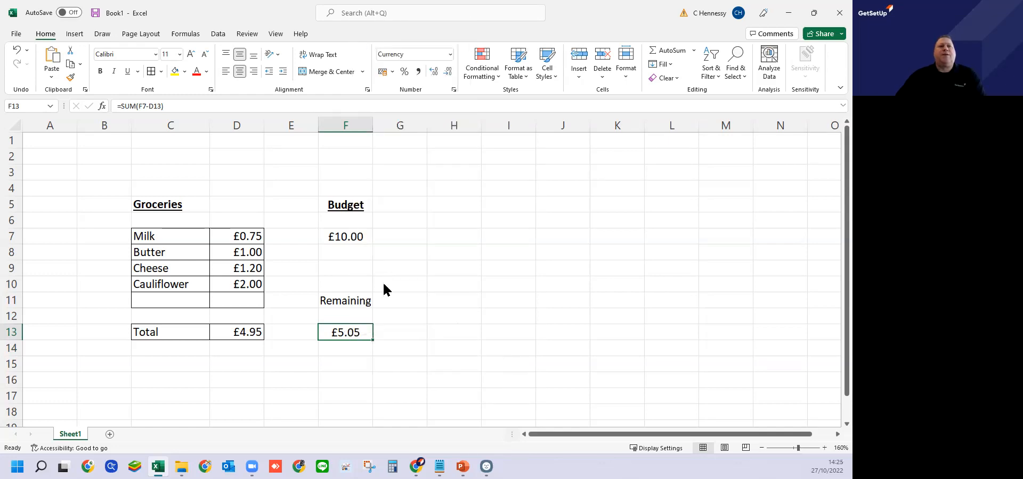
pyautogui.click(138, 71)
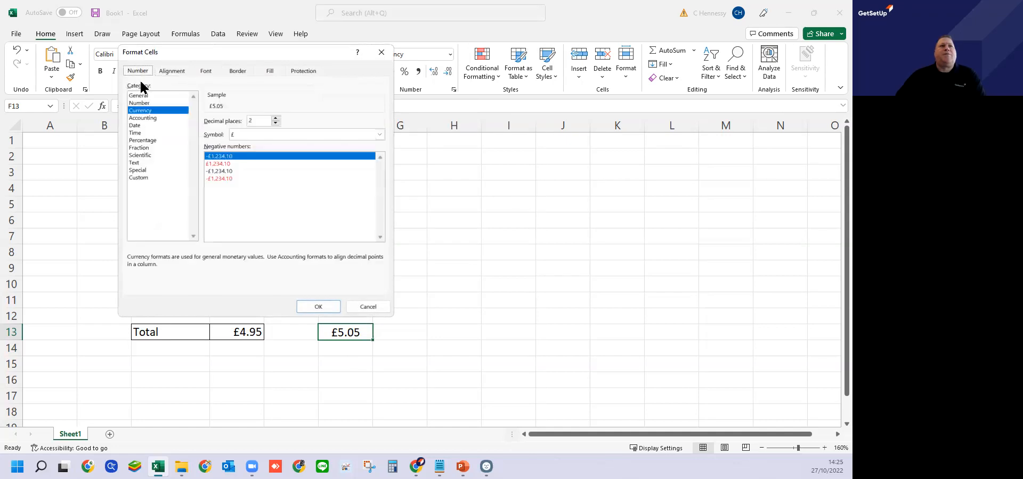
pyautogui.click(223, 164)
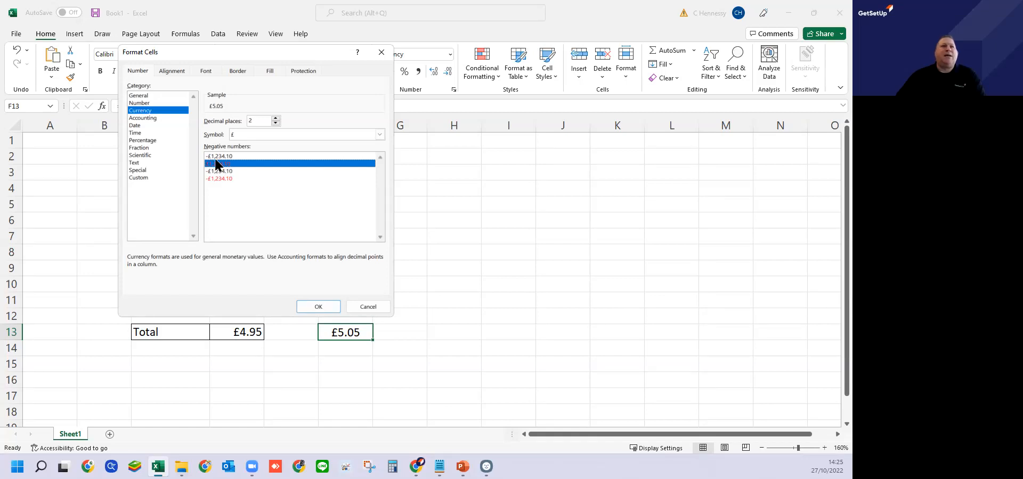
pyautogui.click(314, 306)
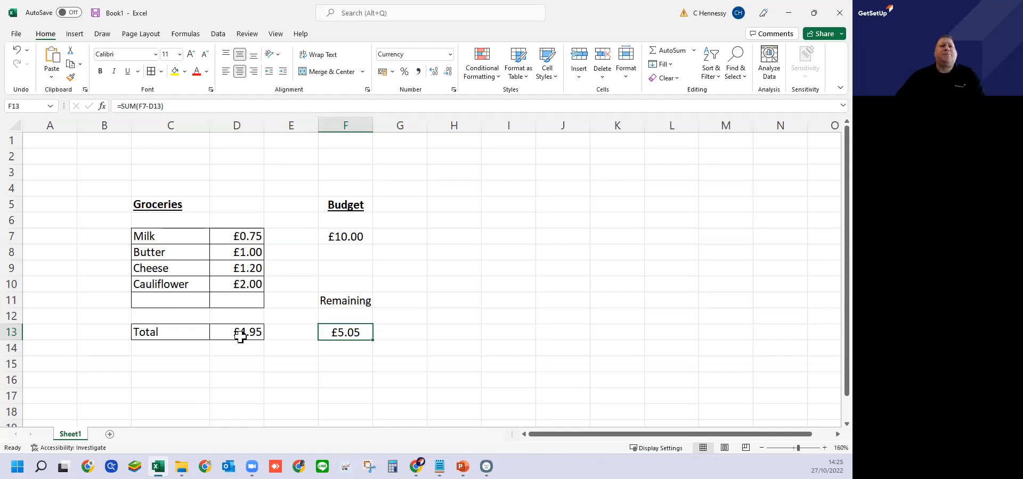
# Change the budget amount in cell F7 to 4.00
pyautogui.click(349, 235)
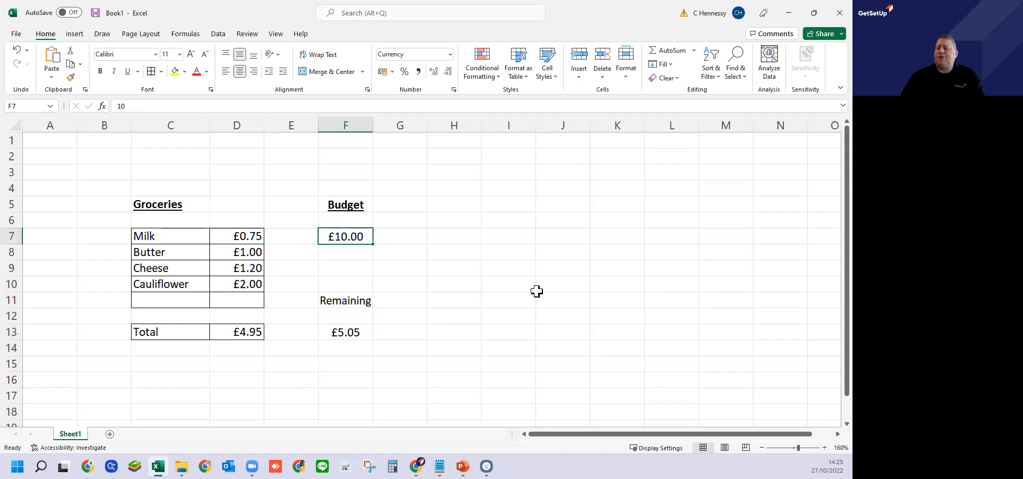
pyautogui.write('4.00')
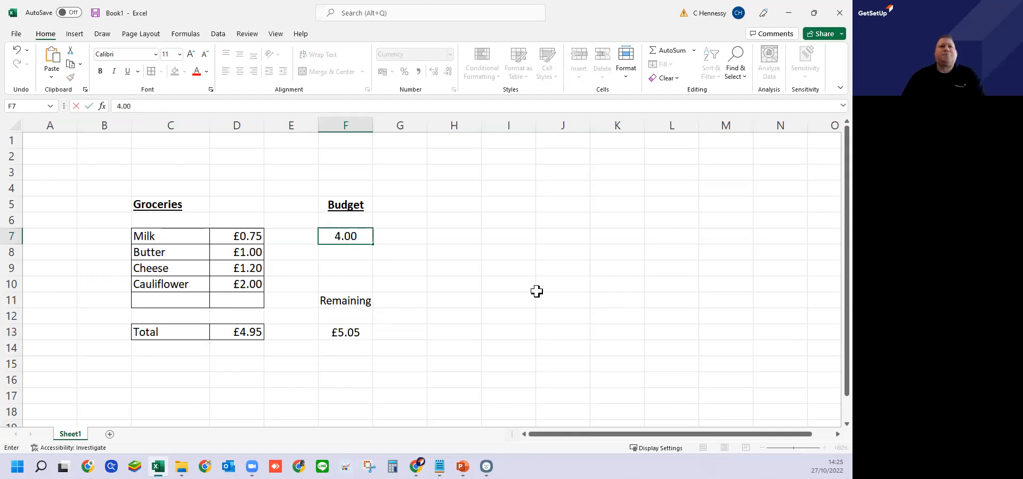
pyautogui.press('Return')
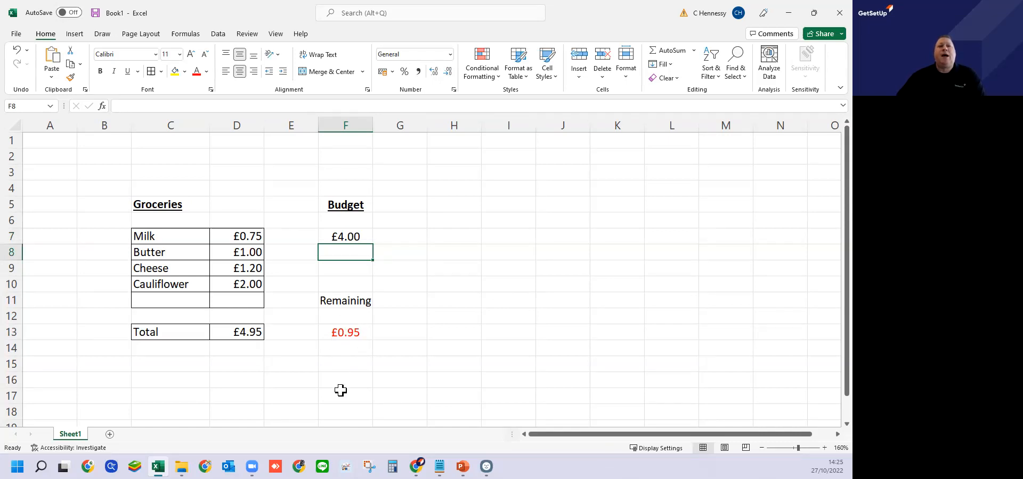
# Set the Currency format of F13 to display negative numbers in red with a minus sign
pyautogui.click(346, 333)
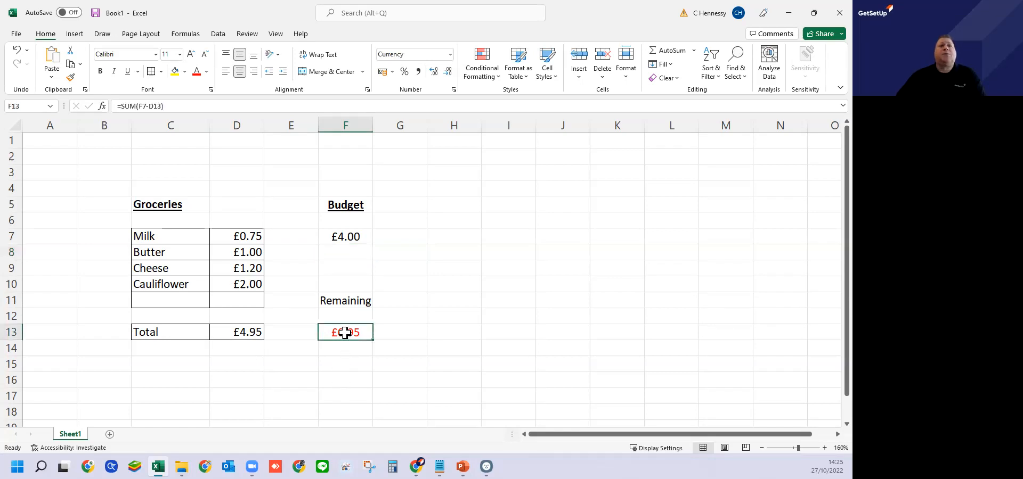
pyautogui.rightClick(346, 338)
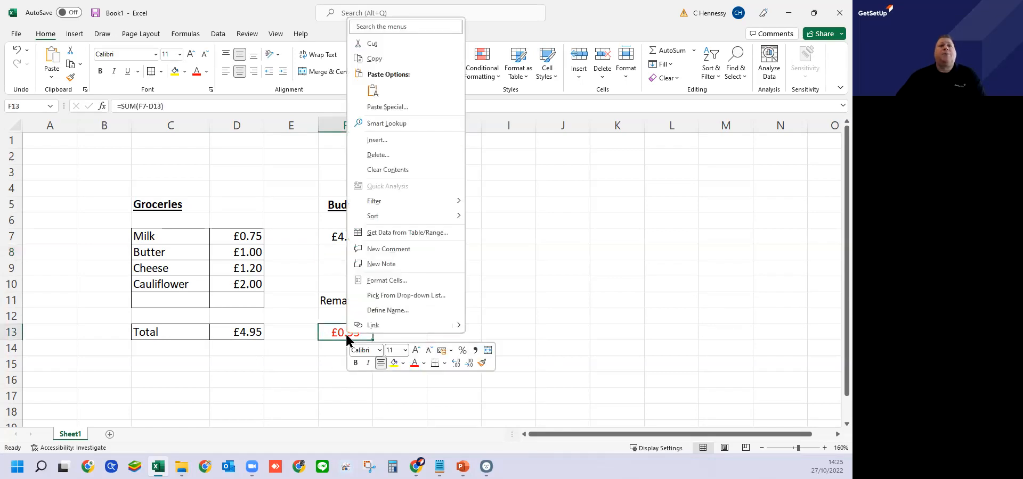
pyautogui.click(377, 285)
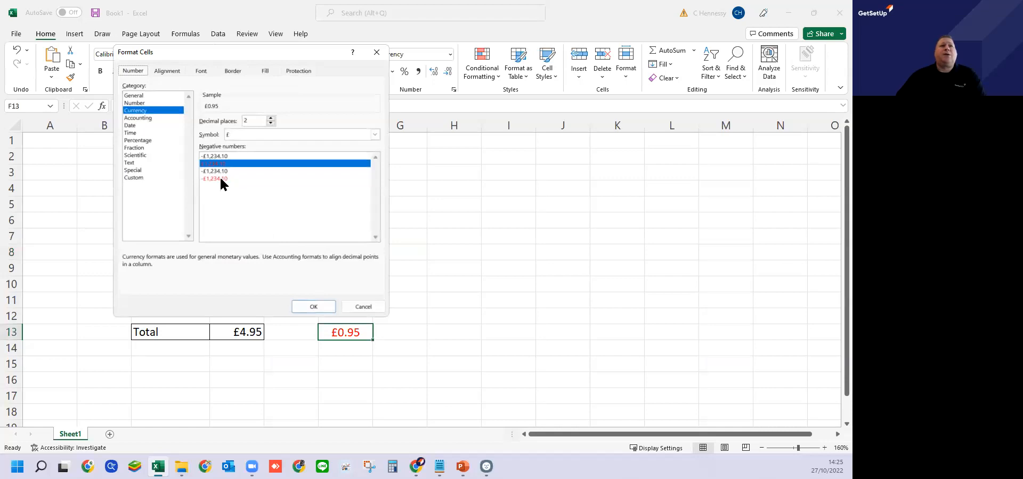
pyautogui.click(218, 178)
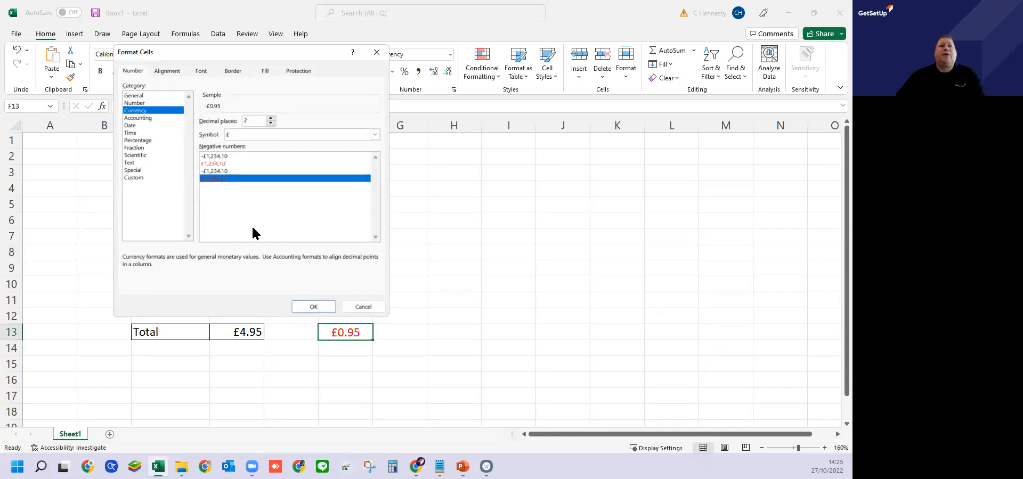
pyautogui.click(311, 306)
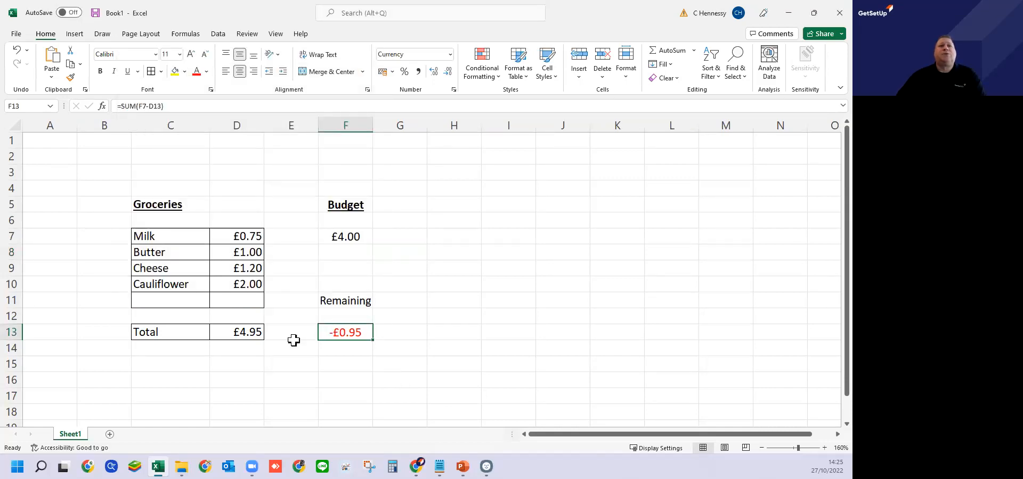
# Try the black negative-number style with a minus sign for the remaining amount in F13
pyautogui.rightClick(347, 338)
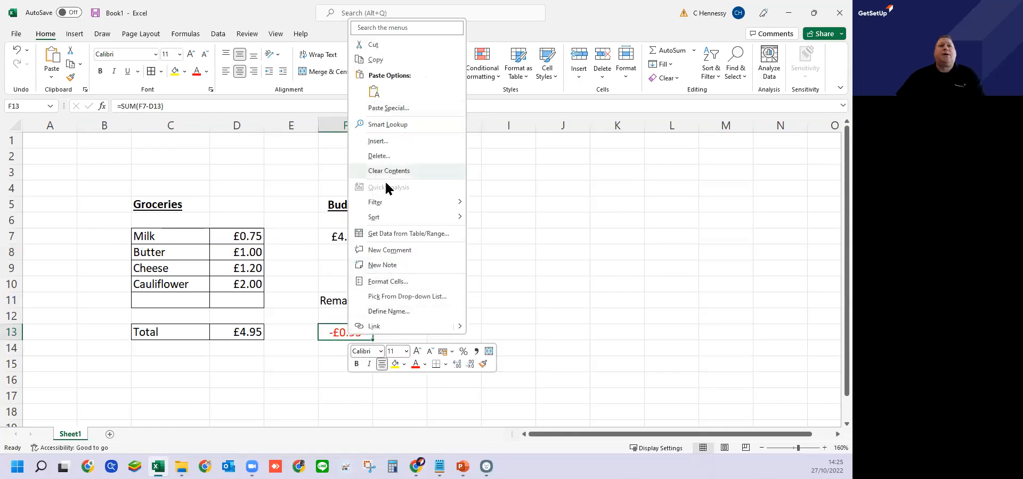
pyautogui.click(388, 282)
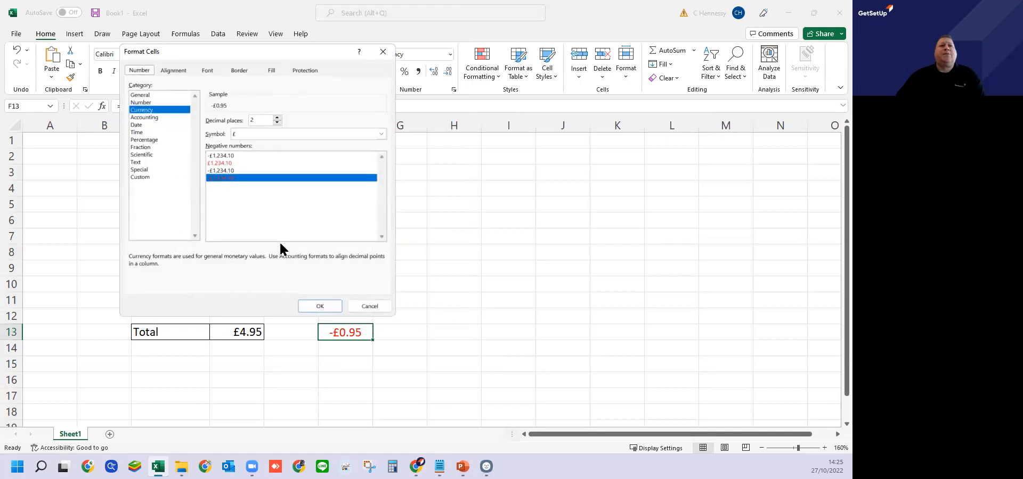
pyautogui.click(225, 156)
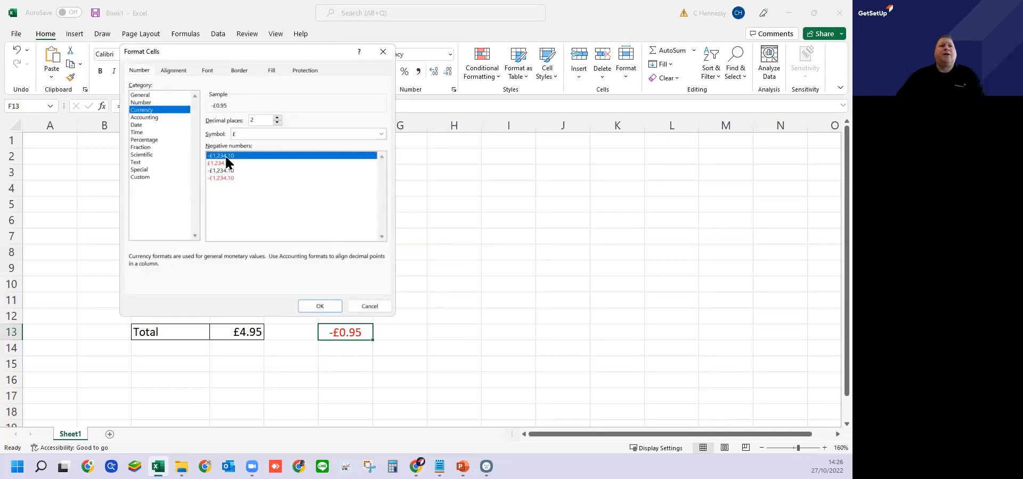
pyautogui.click(314, 307)
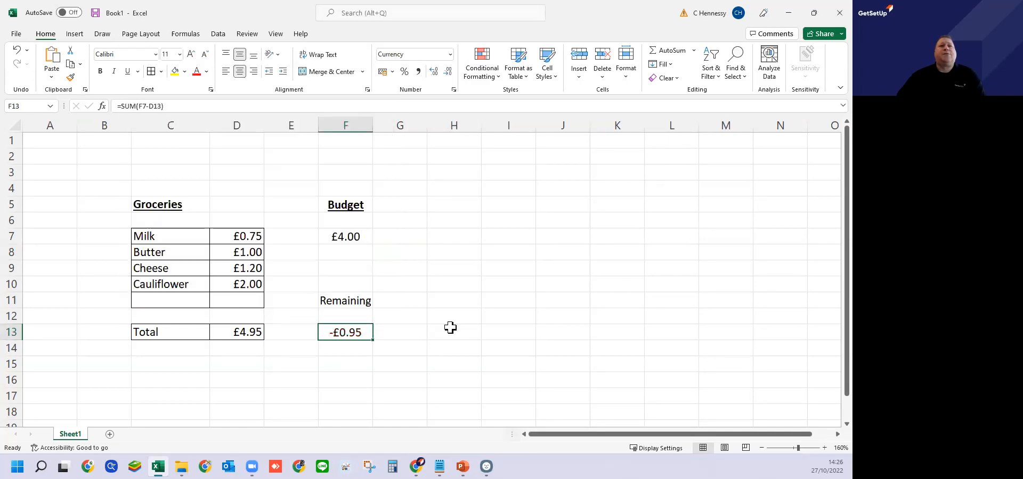
pyautogui.click(449, 330)
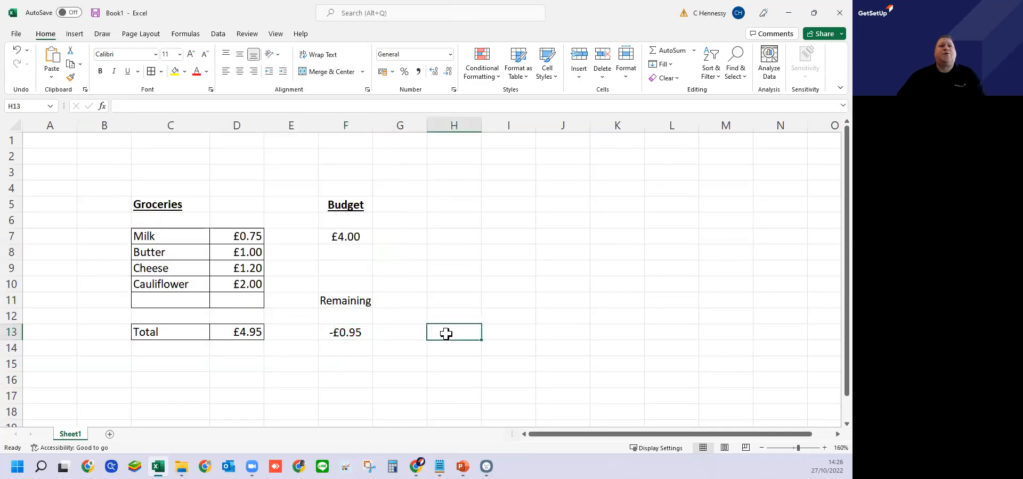
# Switch the remaining amount in F13 back to the red negative-number style with a minus sign
pyautogui.click(349, 334)
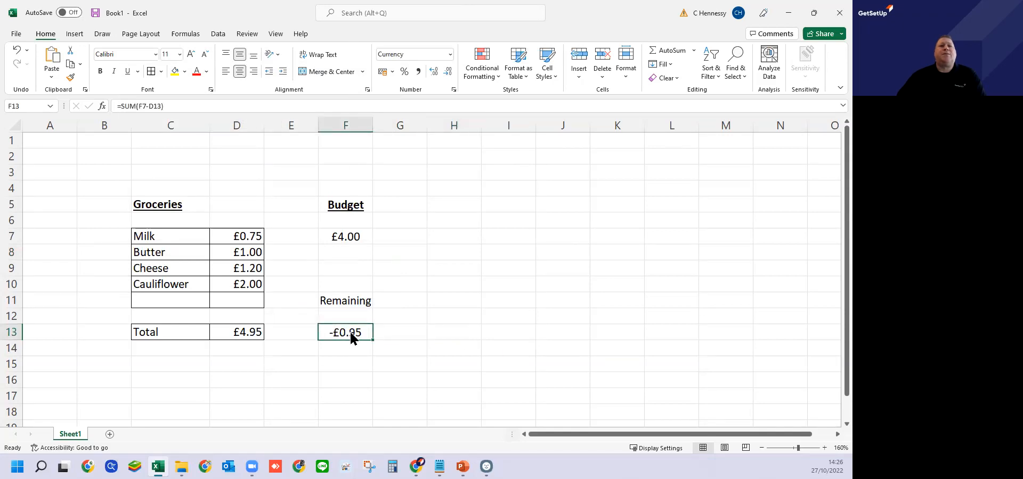
pyautogui.rightClick(350, 336)
pyautogui.click(378, 279)
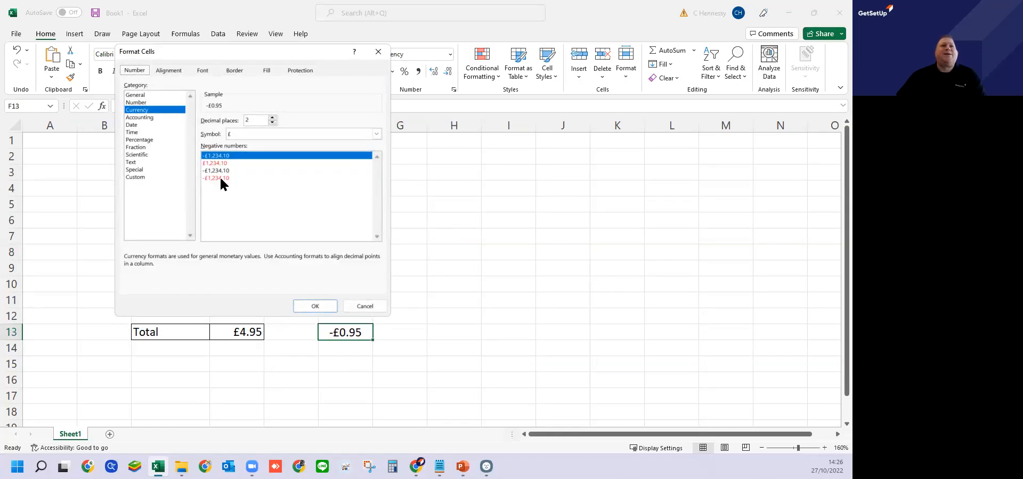
pyautogui.click(219, 178)
pyautogui.click(320, 308)
pyautogui.click(452, 332)
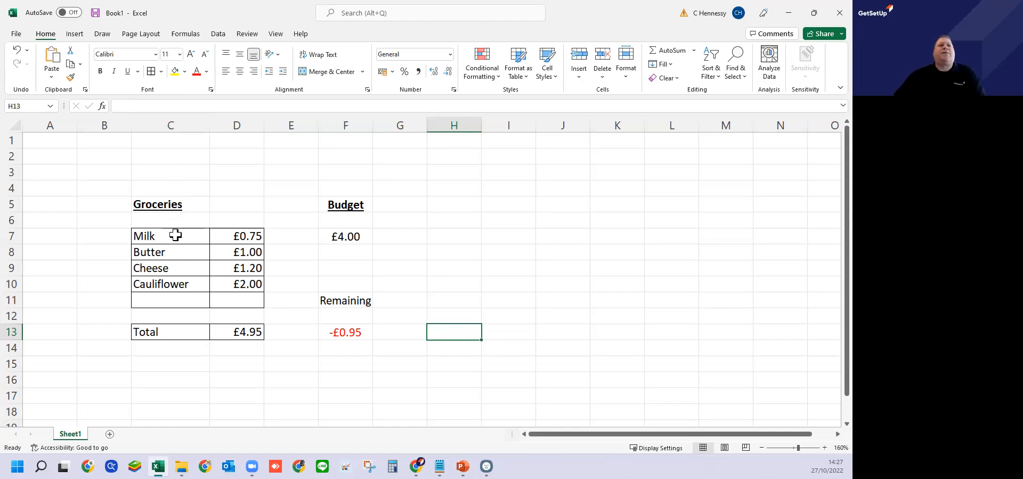
# Move the active cell from the Groceries heading down to Cauliflower, across to its price, and up to the Milk price
pyautogui.click(168, 206)
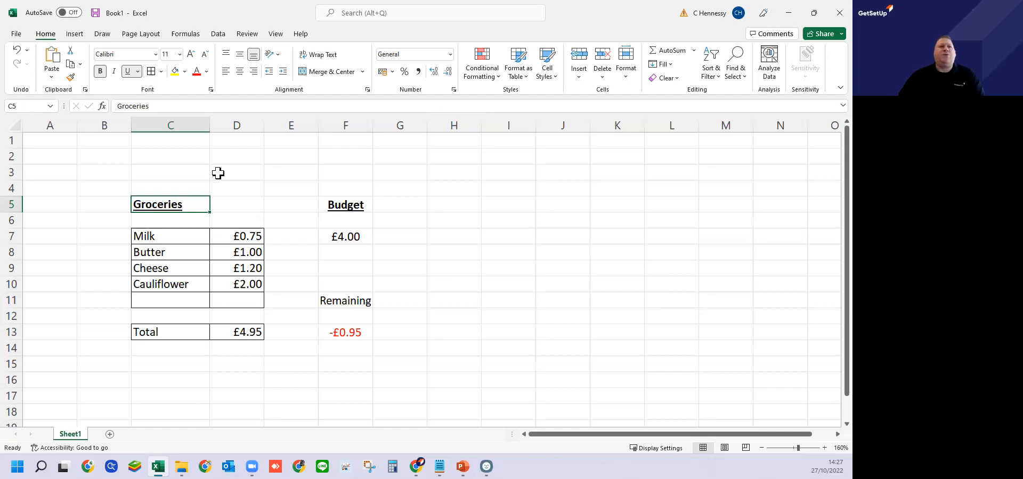
pyautogui.press('Down')
pyautogui.press('Down')
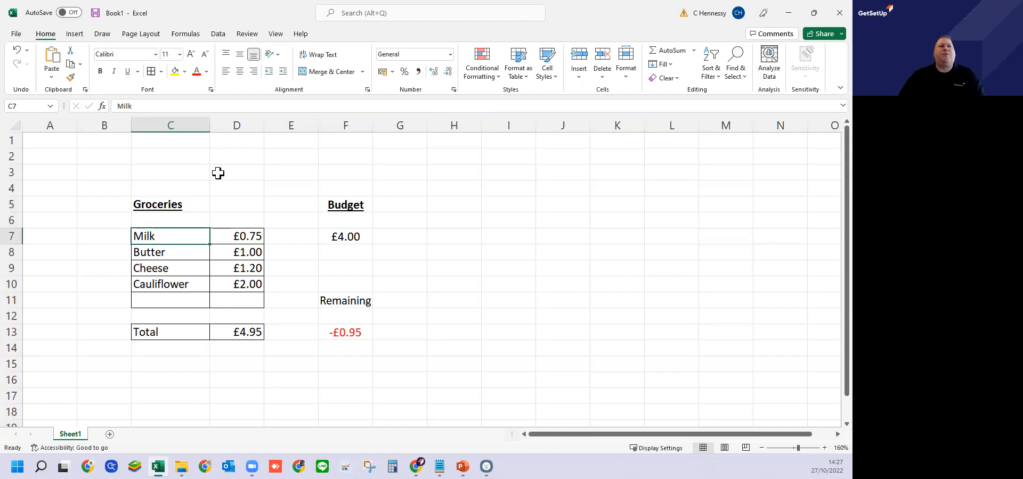
pyautogui.press('Down')
pyautogui.press('Down')
pyautogui.press('Down')
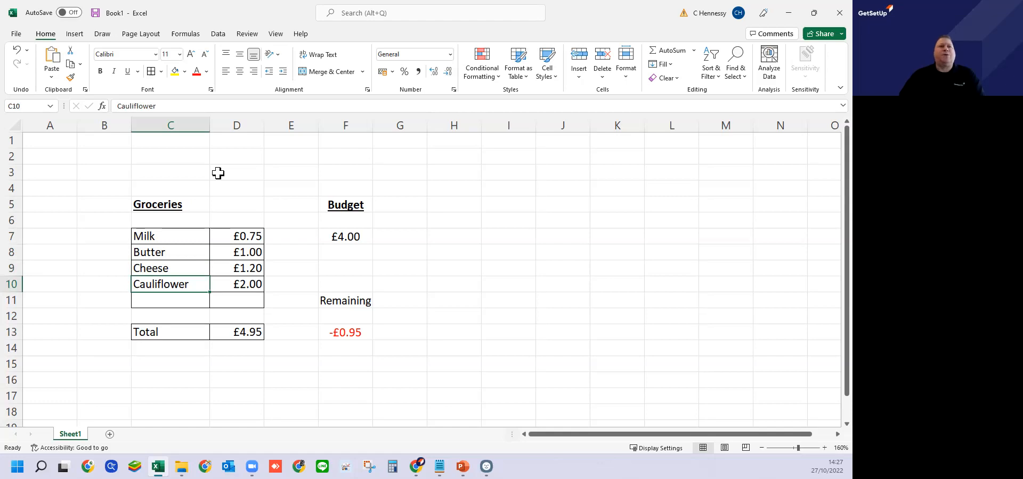
pyautogui.press('Right')
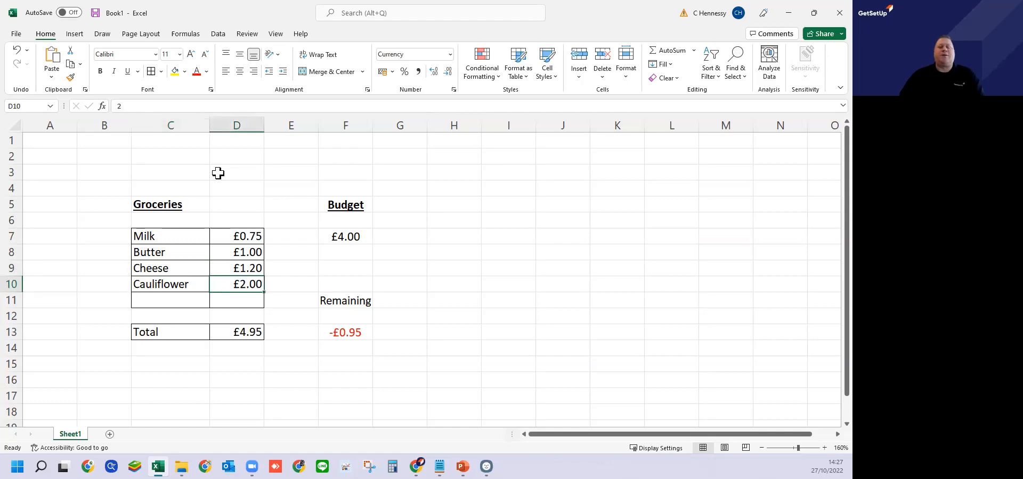
pyautogui.press('Up')
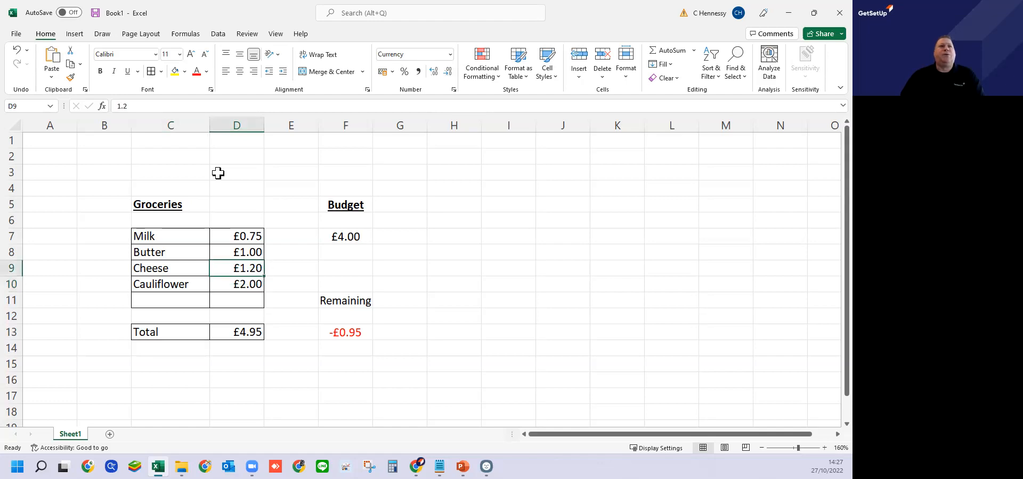
pyautogui.press('Up')
pyautogui.press('Up')
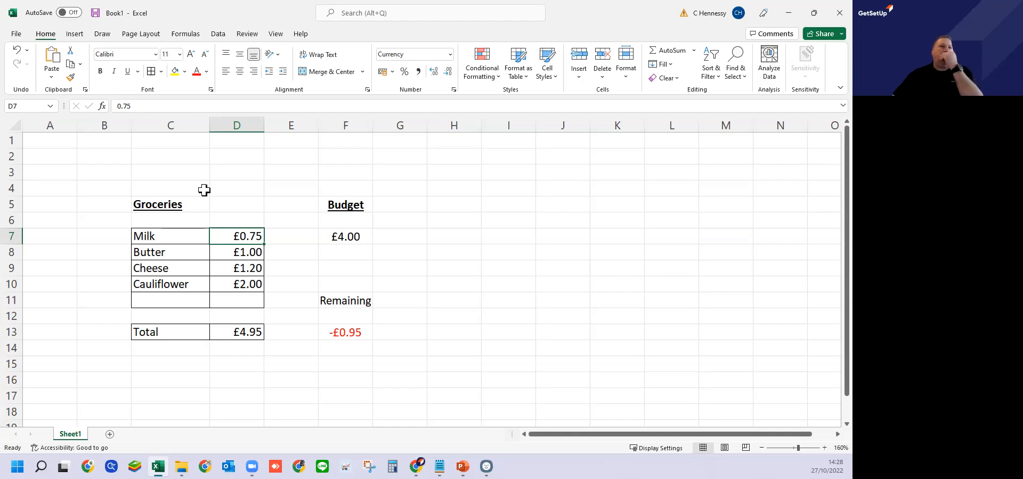
pyautogui.scroll(-11, 285, 270)
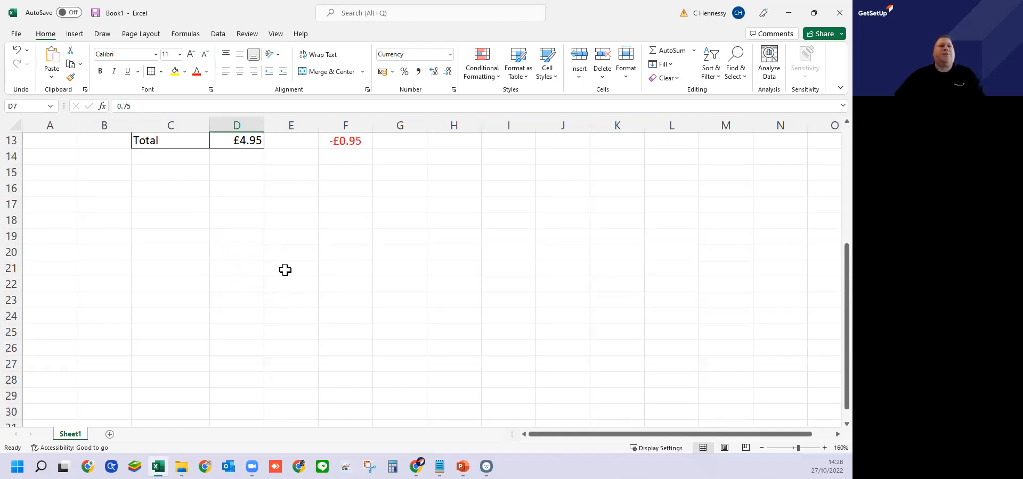
pyautogui.scroll(6, 285, 270)
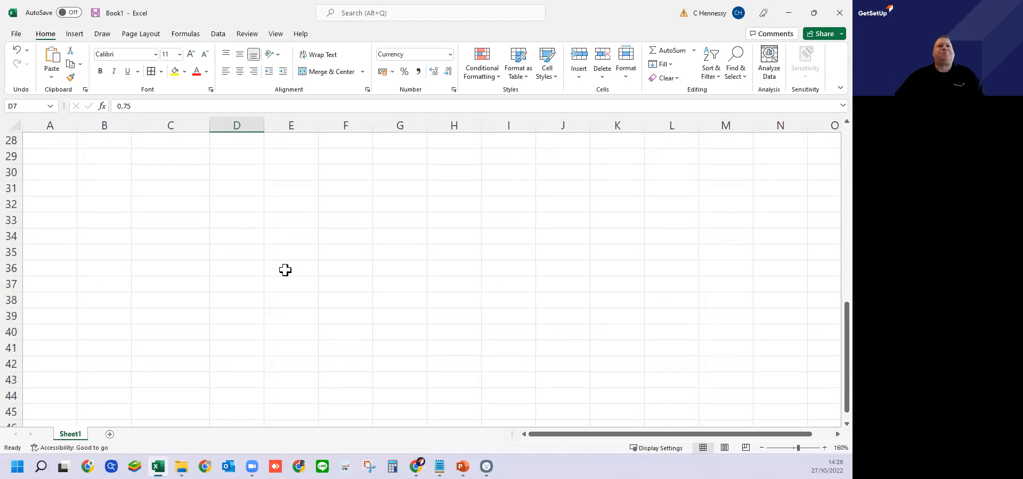
pyautogui.scroll(5, 285, 270)
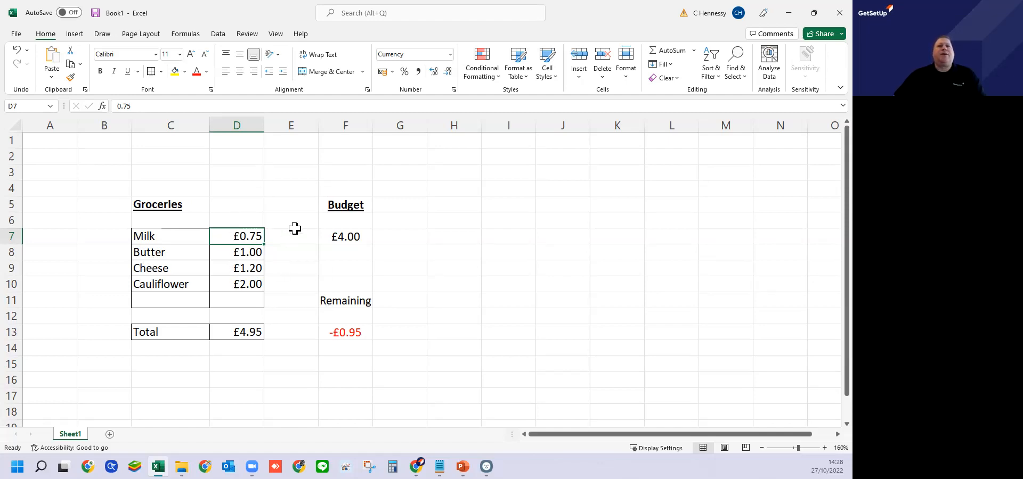
pyautogui.scroll(-2, 303, 221)
pyautogui.scroll(-4, 303, 221)
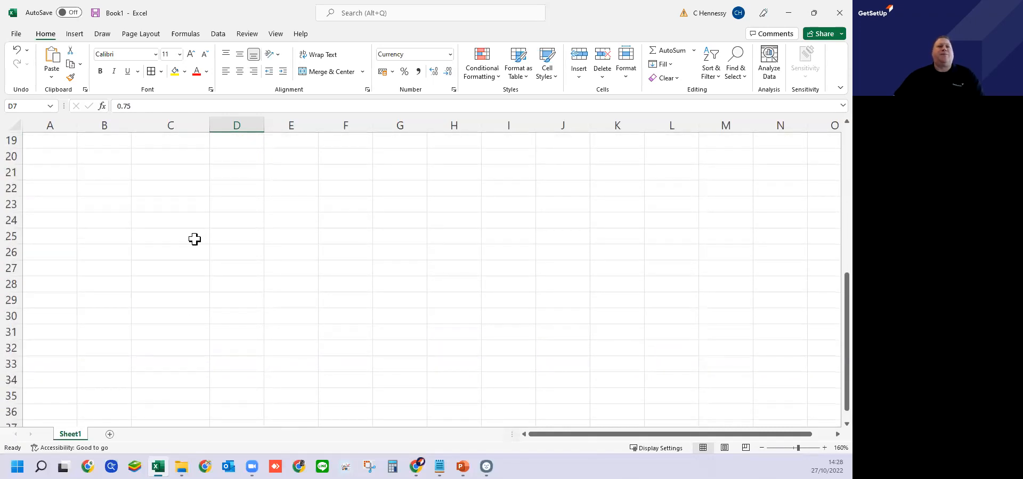
pyautogui.scroll(6, 211, 345)
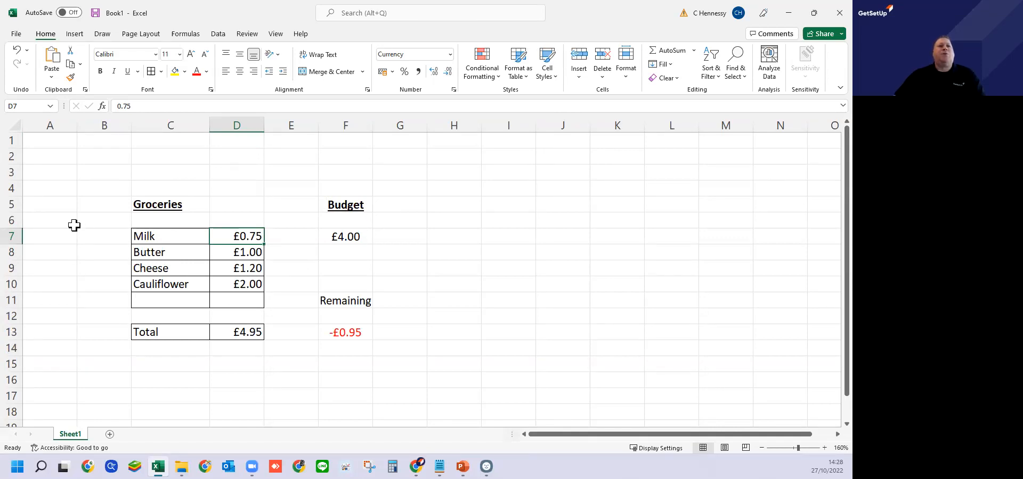
# Freeze the panes above row 5, the row containing the Groceries and Budget headings
pyautogui.click(12, 203)
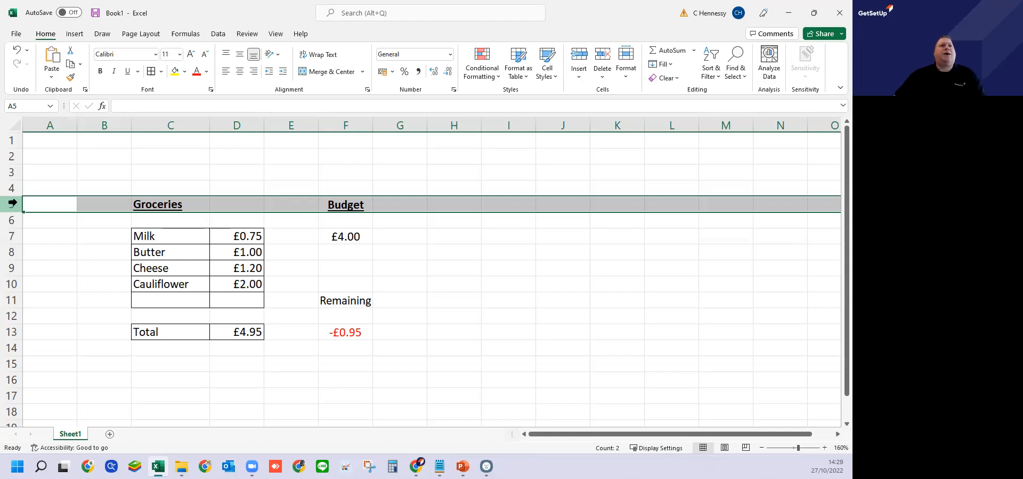
pyautogui.click(275, 34)
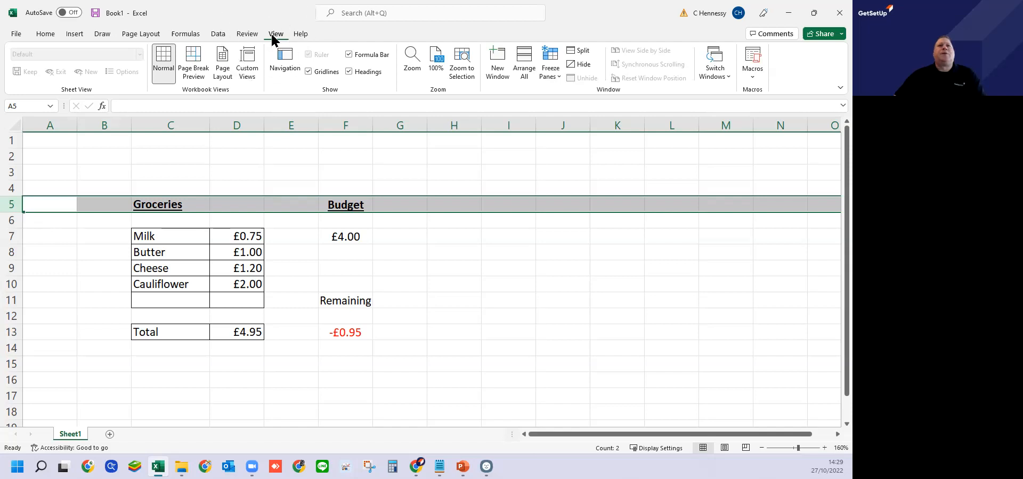
pyautogui.click(554, 77)
pyautogui.click(557, 77)
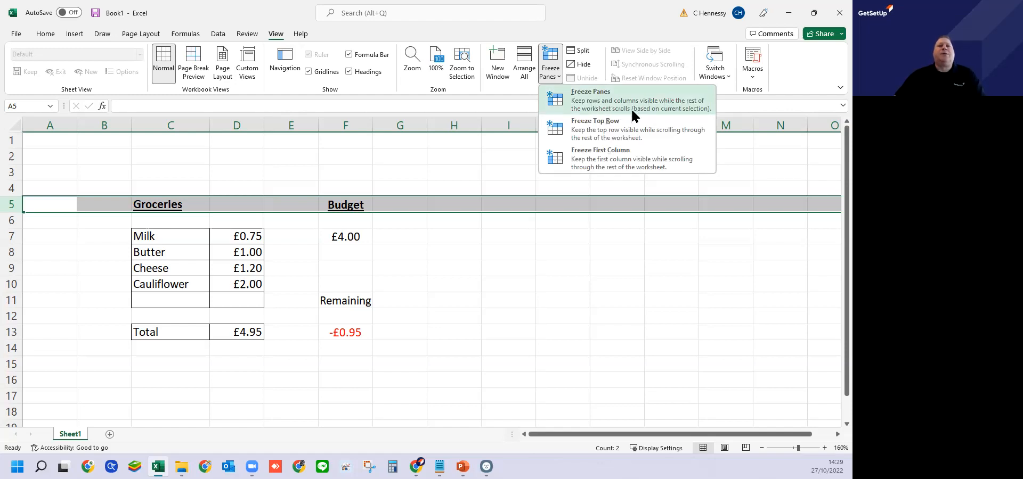
pyautogui.click(588, 106)
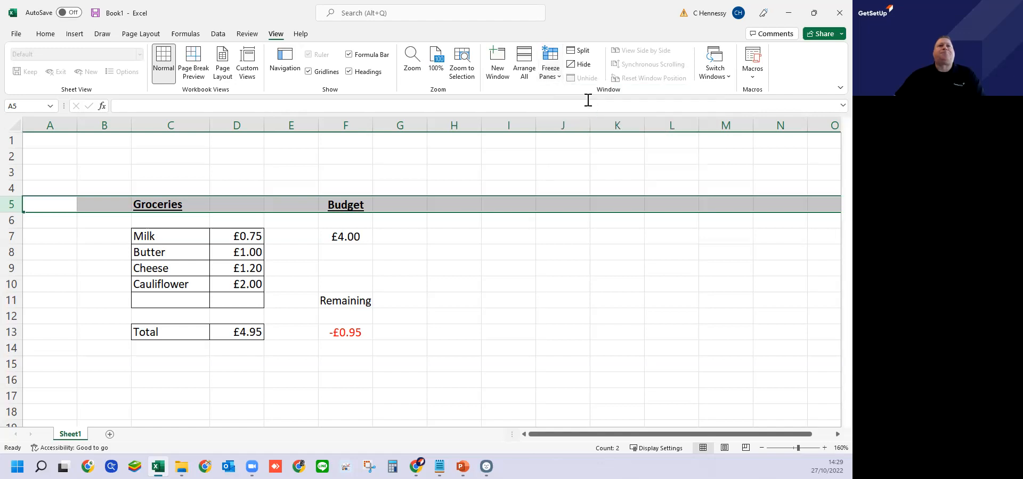
pyautogui.click(114, 236)
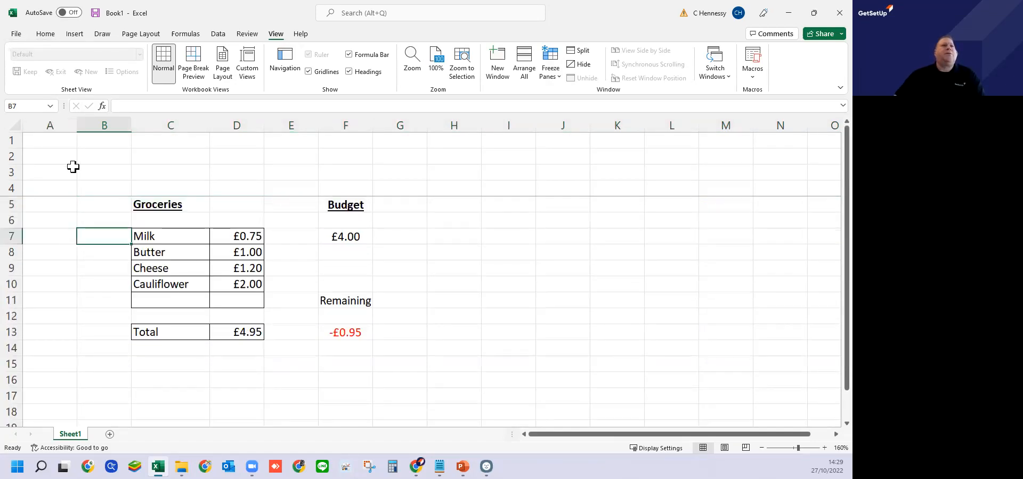
# Undo the last number format change on the remaining amount in F13
pyautogui.click(46, 34)
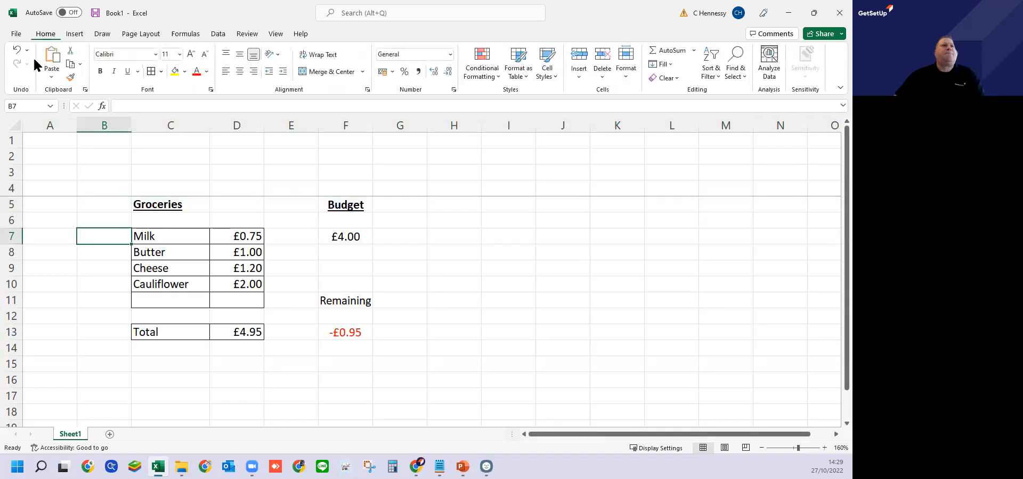
pyautogui.click(18, 52)
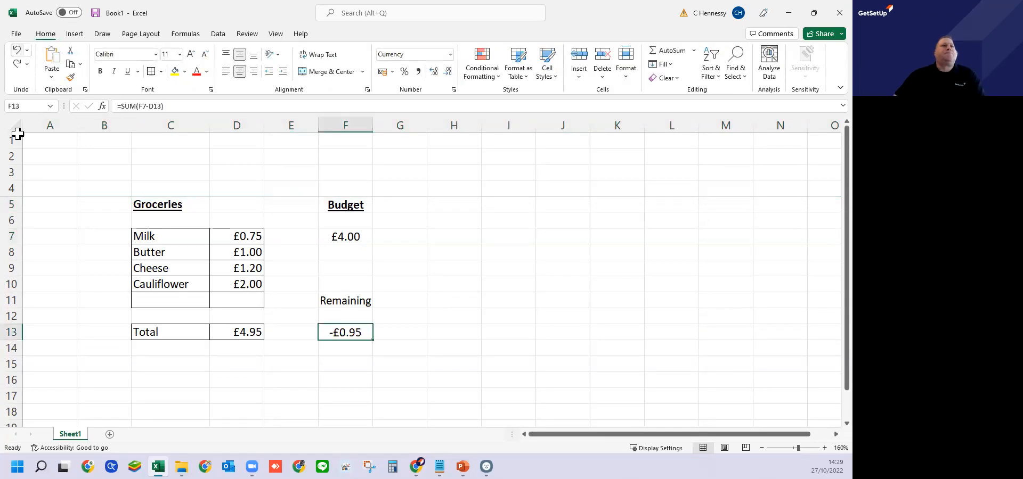
# Unfreeze the panes and freeze them again above row 6 so the Groceries and Budget headings are included
pyautogui.click(11, 182)
pyautogui.click(11, 218)
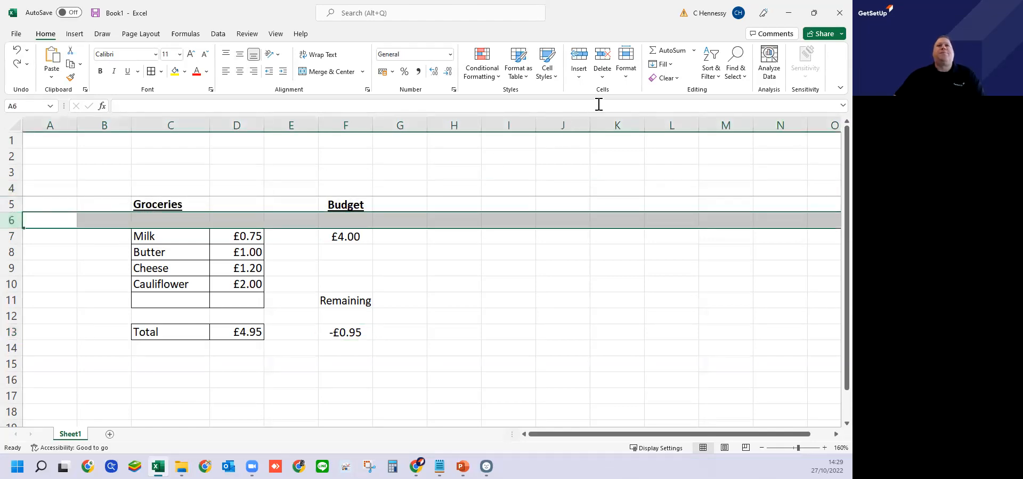
pyautogui.click(276, 34)
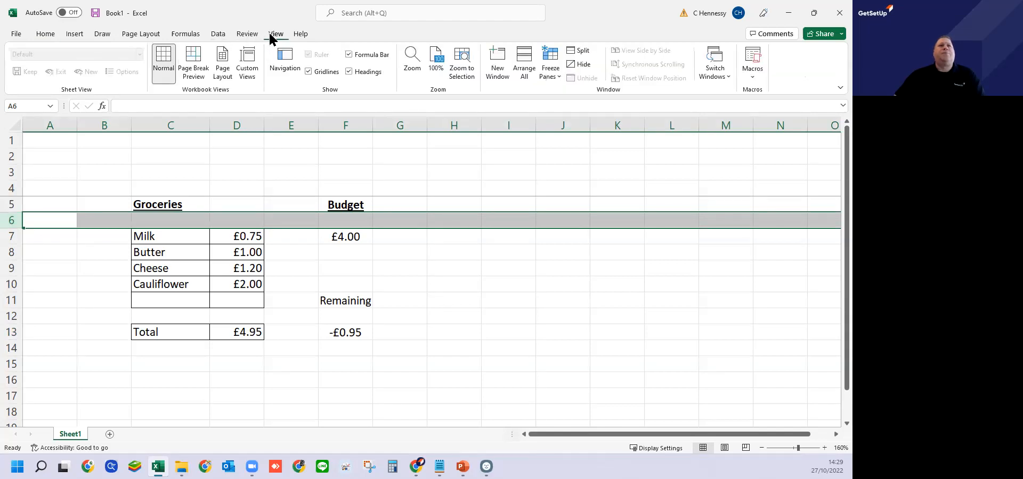
pyautogui.click(554, 73)
pyautogui.click(557, 100)
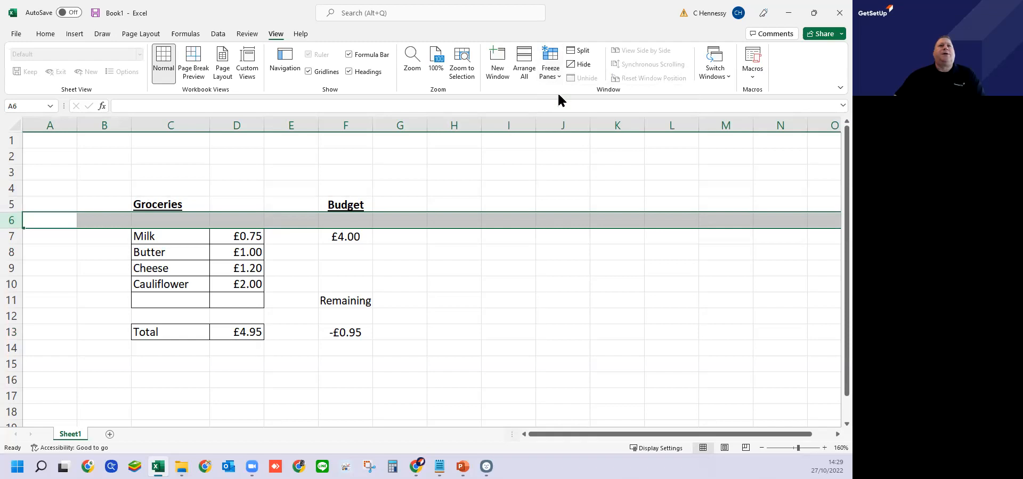
pyautogui.click(549, 73)
pyautogui.click(557, 97)
pyautogui.click(454, 364)
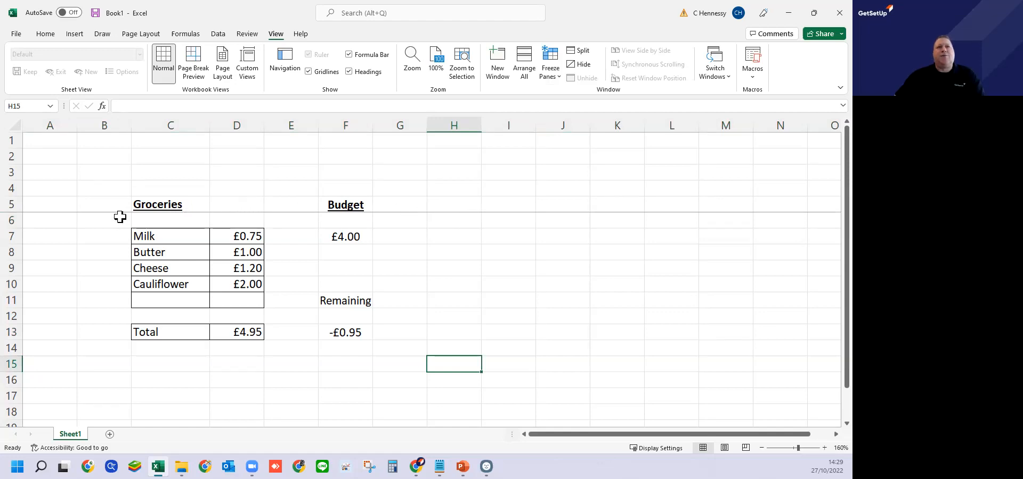
# Check that the frozen heading rows stay in place while the grocery list scrolls
pyautogui.scroll(-3, 414, 285)
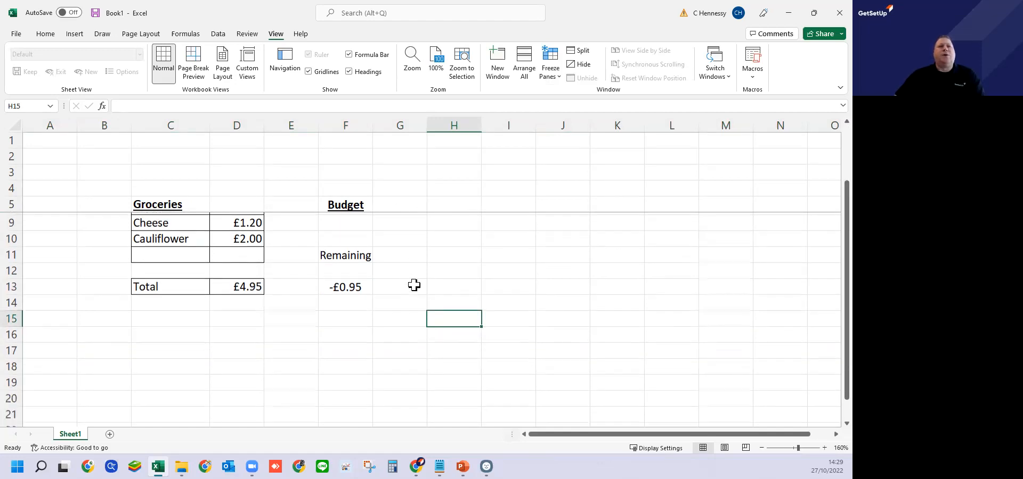
pyautogui.scroll(3, 413, 285)
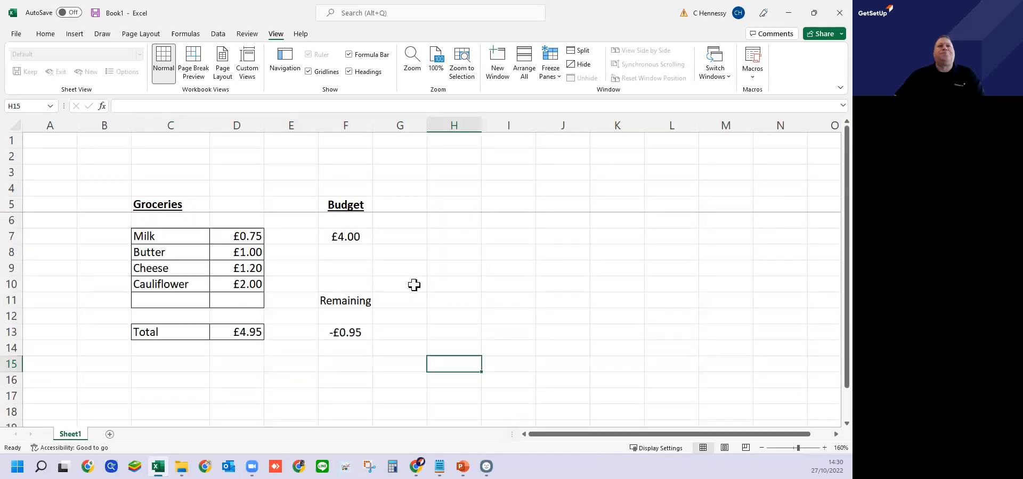
pyautogui.scroll(-1, 413, 285)
pyautogui.scroll(1, 413, 285)
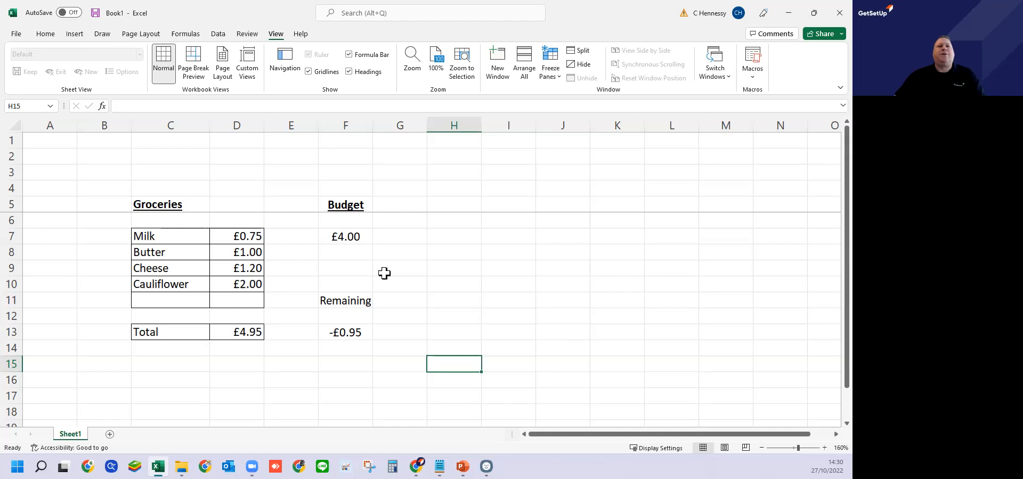
pyautogui.scroll(-3, 384, 273)
pyautogui.scroll(3, 384, 273)
# Move the budget amount from cell F7 into H5, in the frozen row beside the Budget heading
pyautogui.click(344, 238)
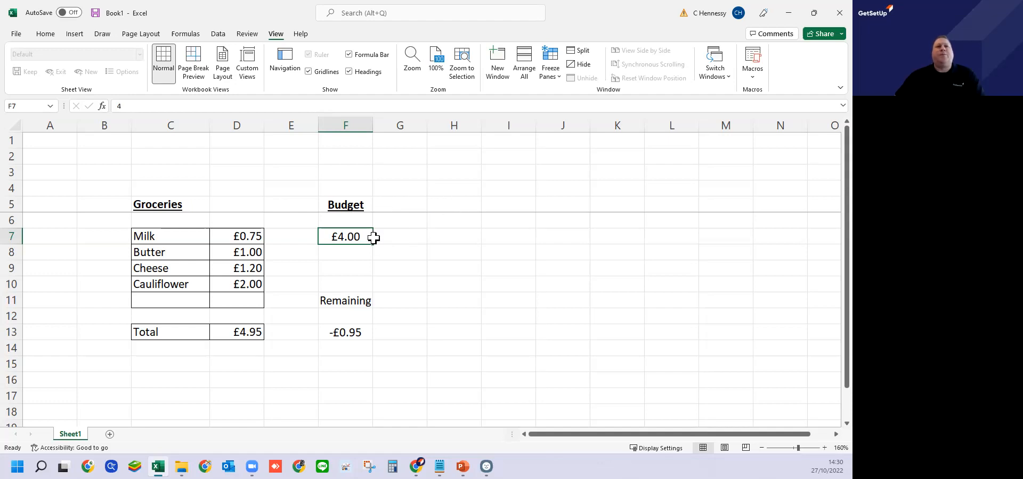
pyautogui.rightClick(349, 237)
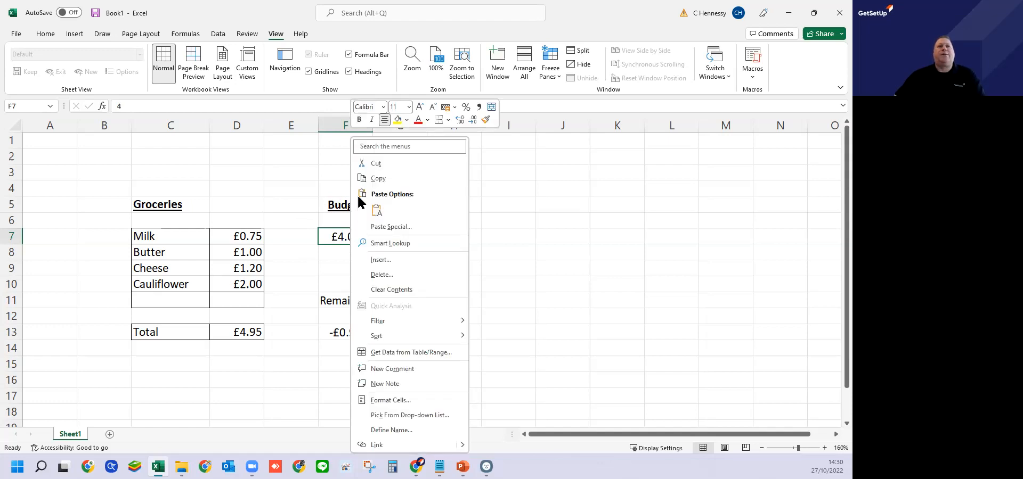
pyautogui.click(362, 169)
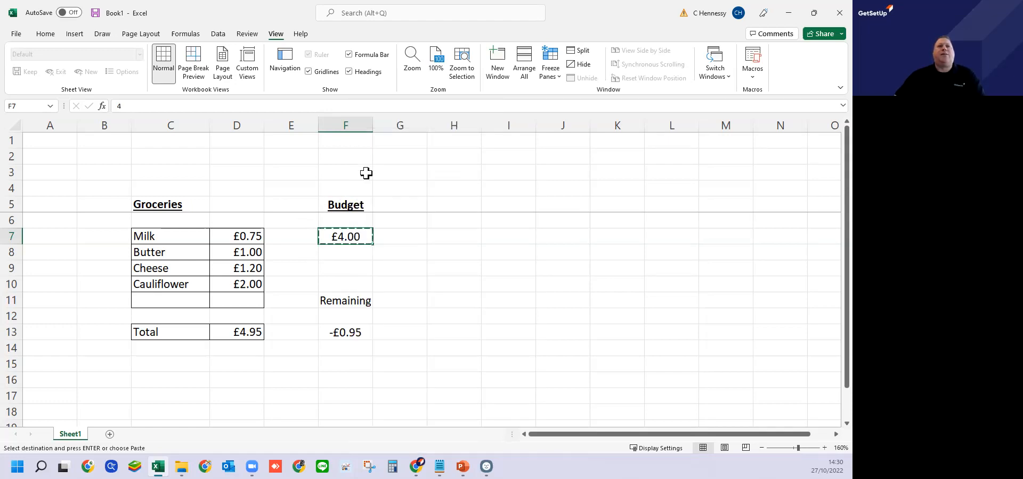
pyautogui.click(443, 202)
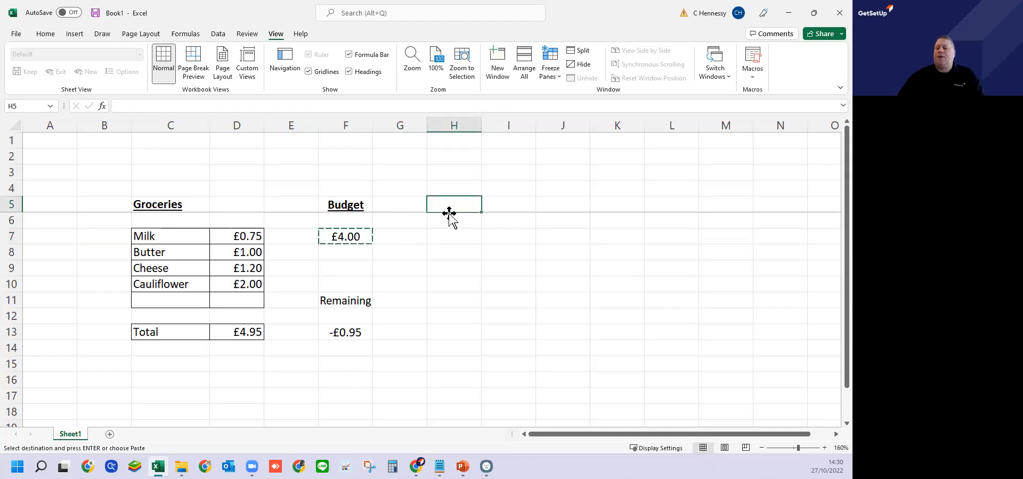
pyautogui.press('Return')
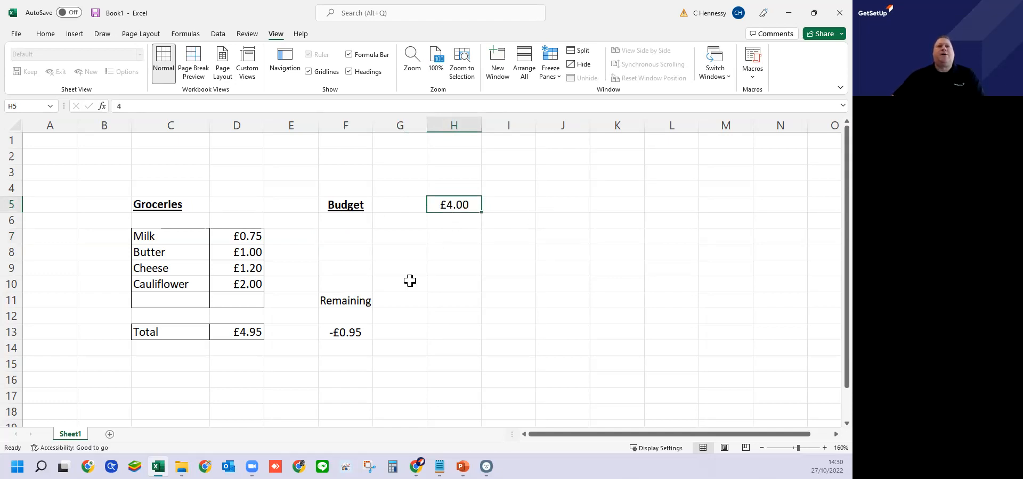
# Change the budget amount in cell H5 to 10
pyautogui.scroll(-2, 410, 280)
pyautogui.scroll(2, 410, 281)
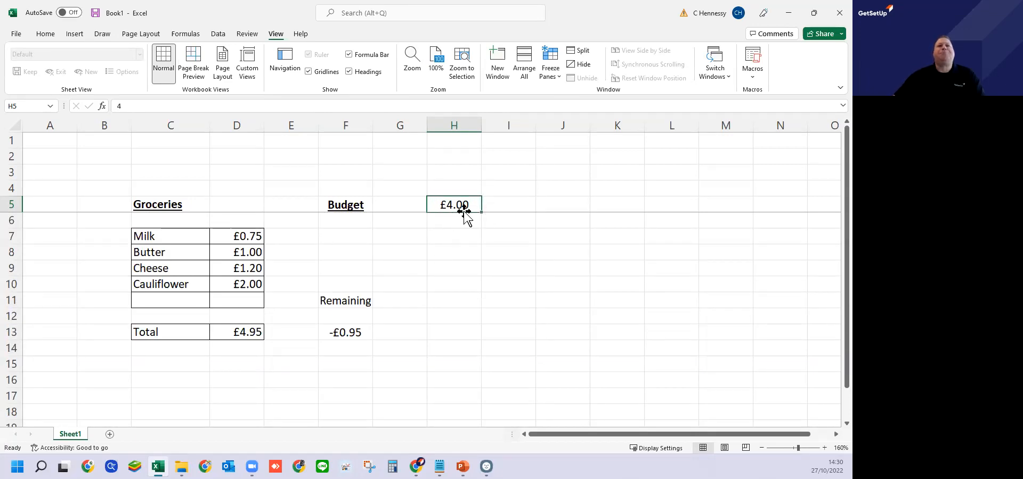
pyautogui.scroll(-2, 415, 252)
pyautogui.scroll(-2, 407, 289)
pyautogui.scroll(4, 406, 290)
pyautogui.write('10')
pyautogui.press('Return')
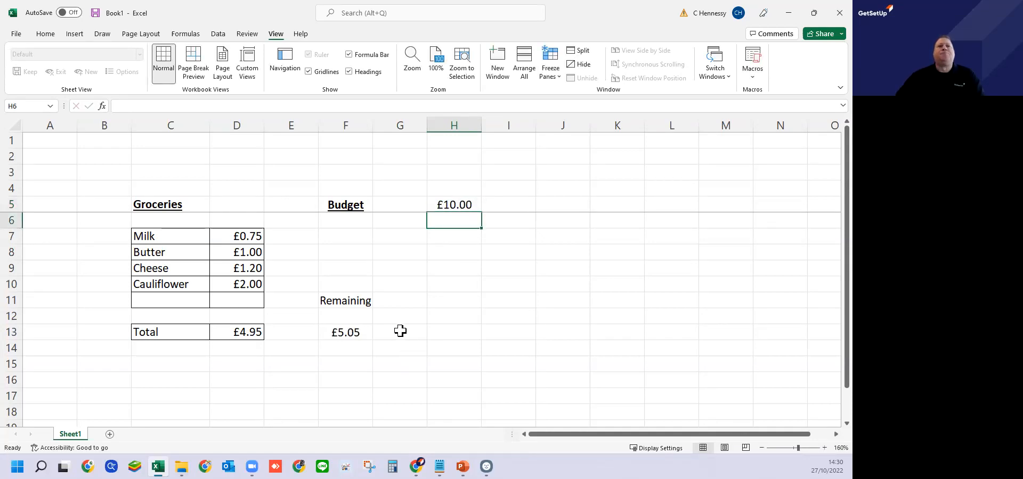
pyautogui.scroll(-1, 404, 300)
pyautogui.scroll(1, 404, 300)
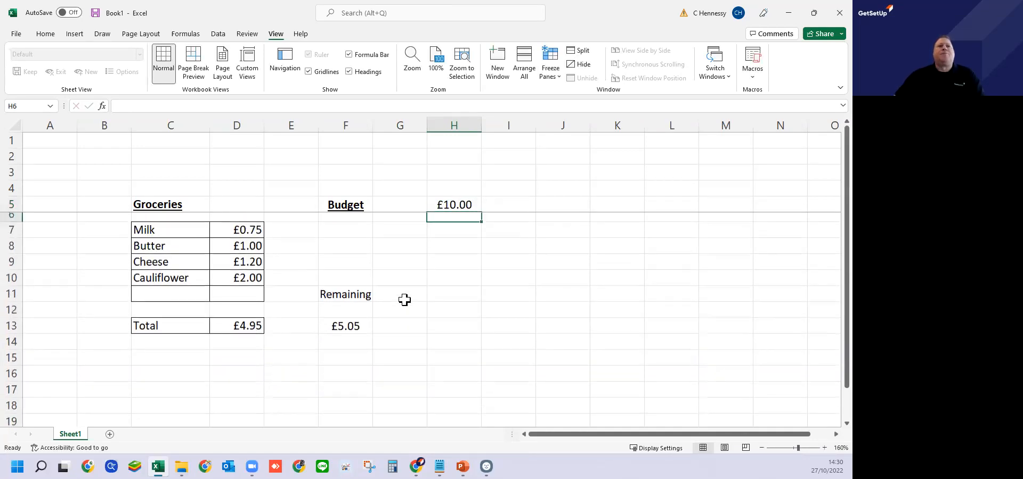
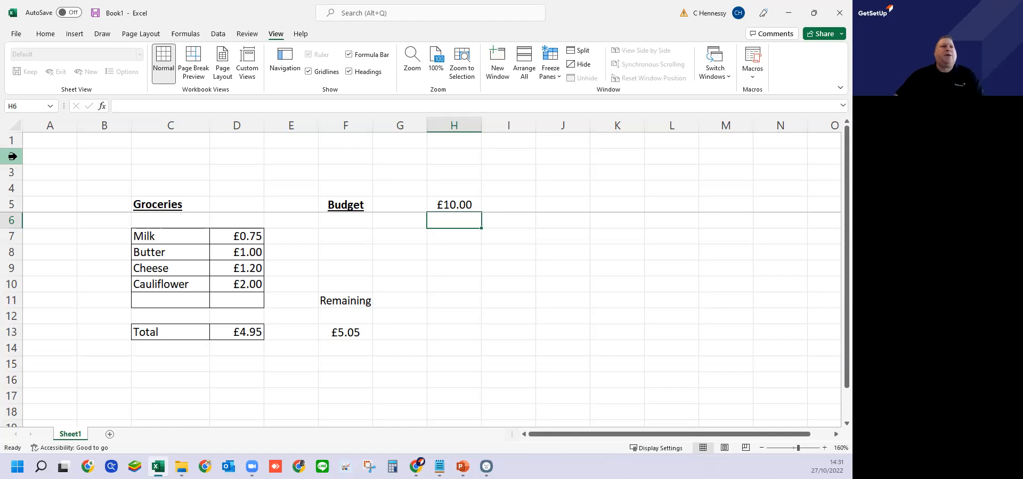
# Delete the empty rows 2 and 3 above the Groceries heading
pyautogui.click(13, 157)
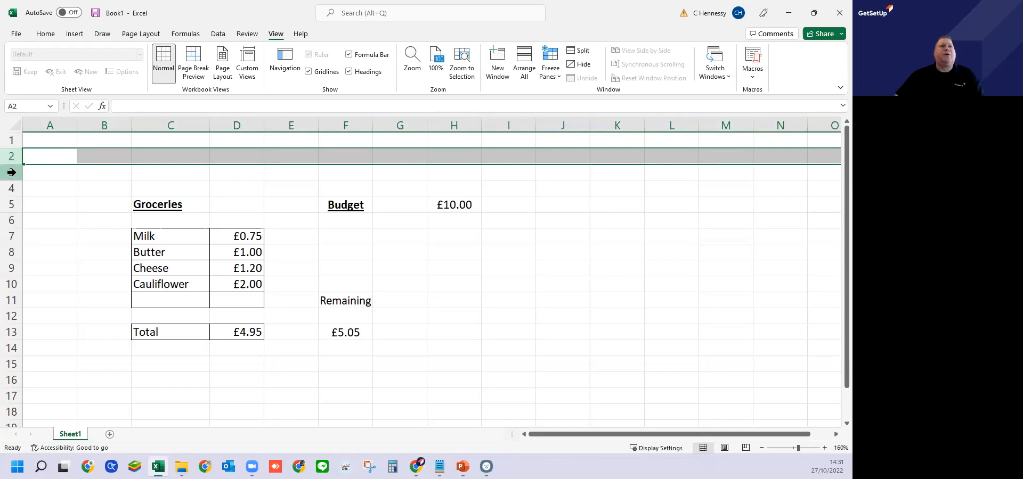
pyautogui.keyDown('ctrl'); pyautogui.click(11, 172); pyautogui.keyUp('ctrl')
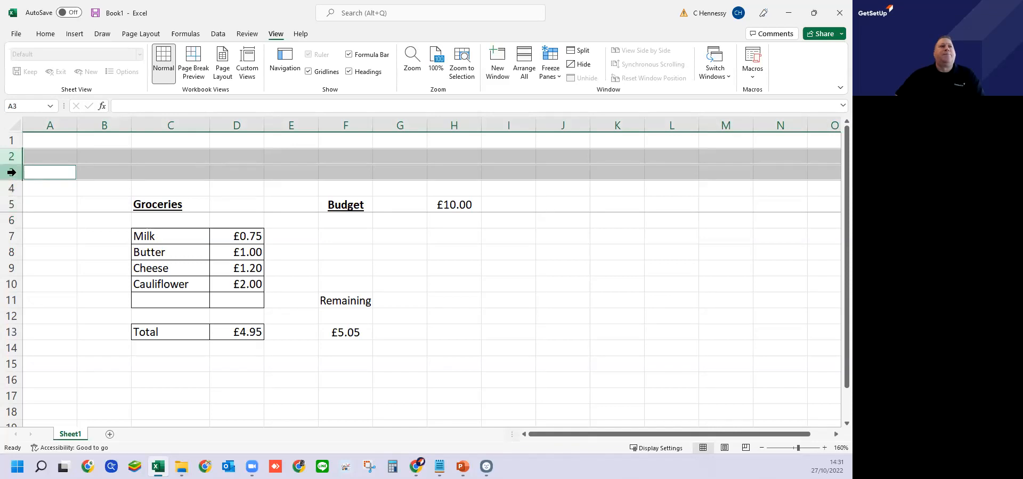
pyautogui.rightClick(13, 179)
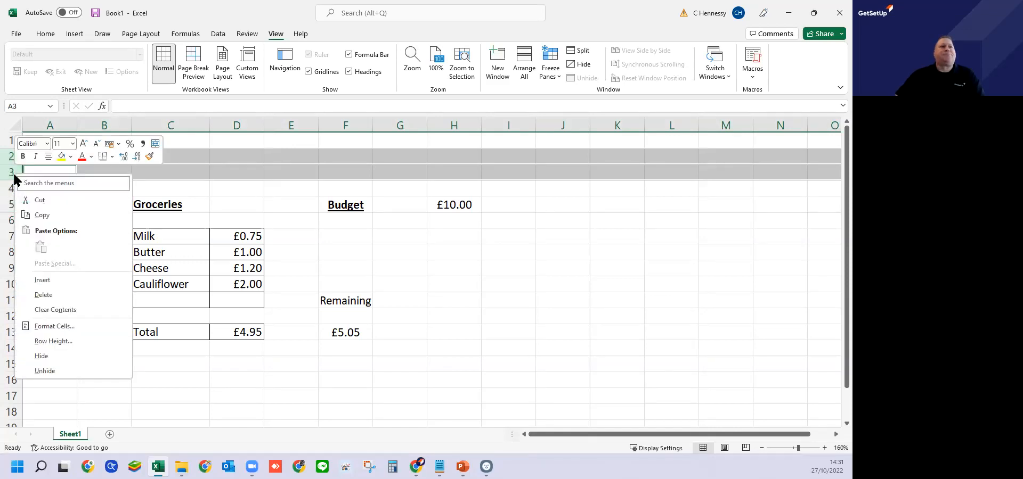
pyautogui.click(56, 295)
pyautogui.click(71, 315)
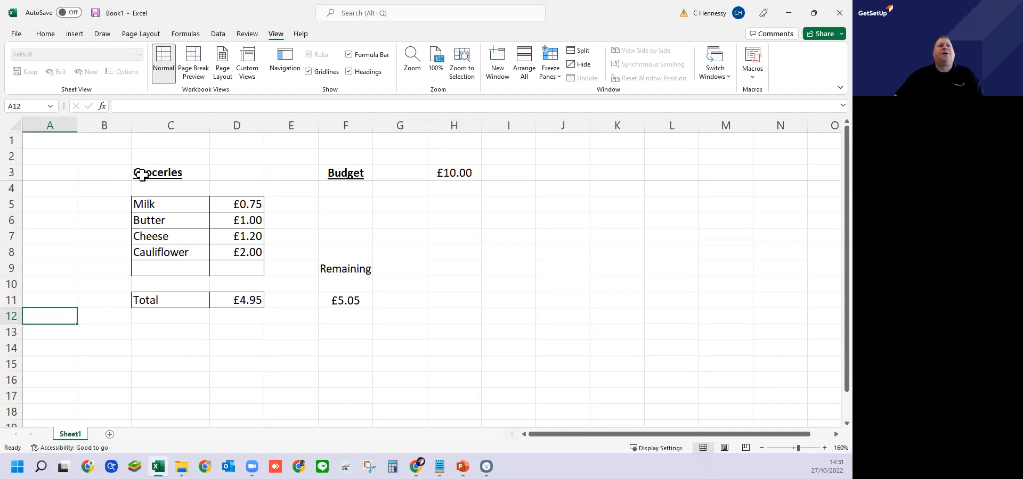
# Check that the Groceries and Budget headings and the budget amount in row 3 stay in place while the sheet scrolls
pyautogui.click(461, 176)
pyautogui.click(389, 308)
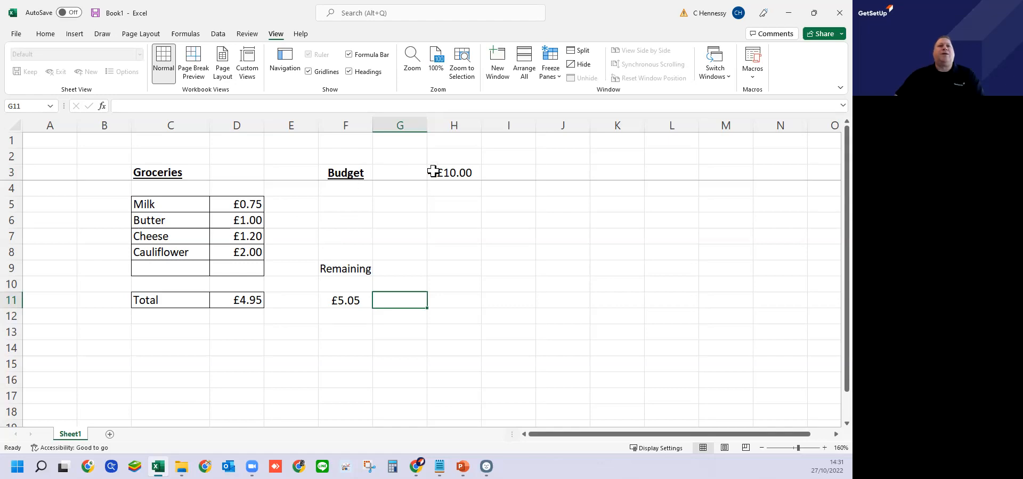
pyautogui.click(342, 174)
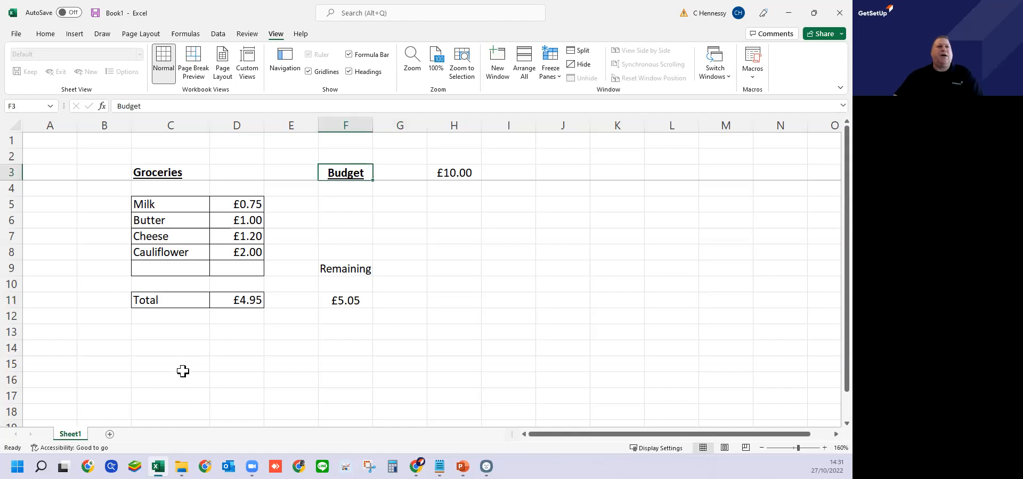
pyautogui.scroll(-5, 166, 365)
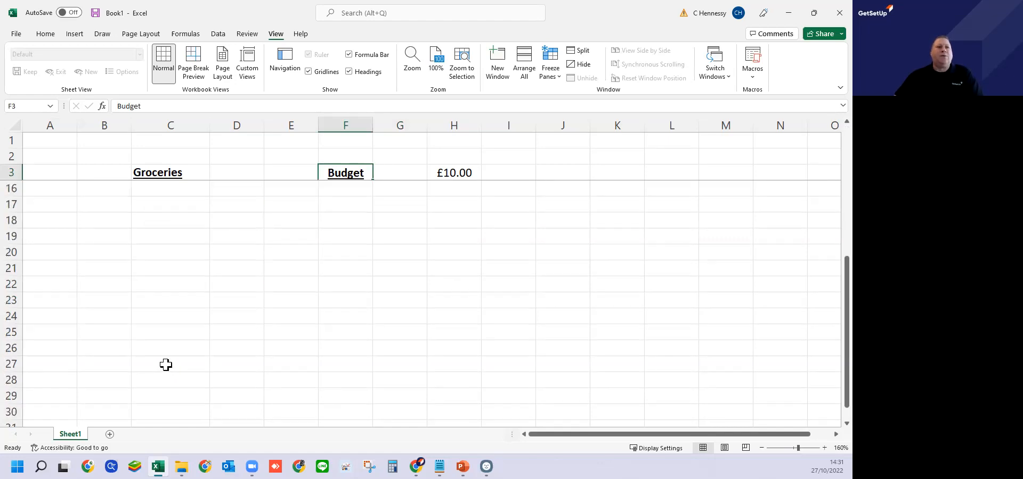
pyautogui.scroll(5, 167, 357)
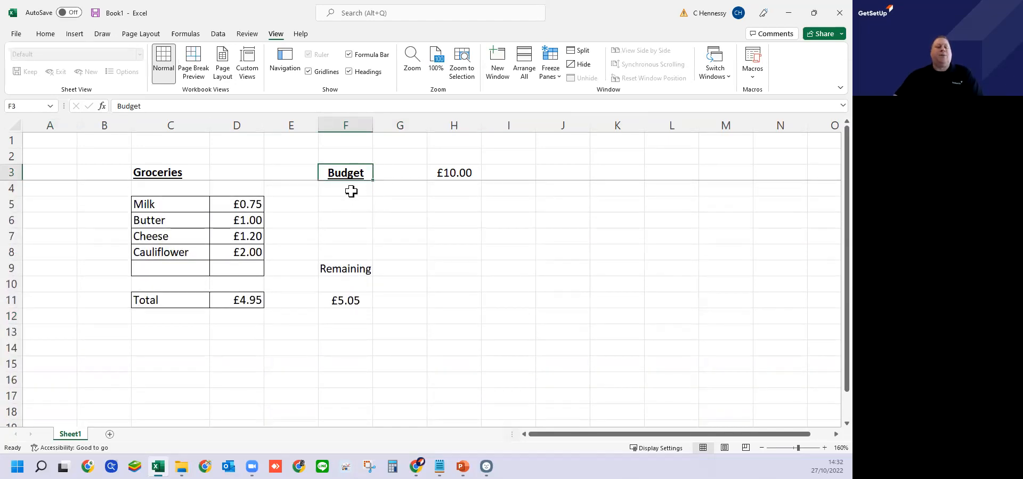
# Move the Budget heading from cell F3 to H1, above the budget amount
pyautogui.rightClick(354, 172)
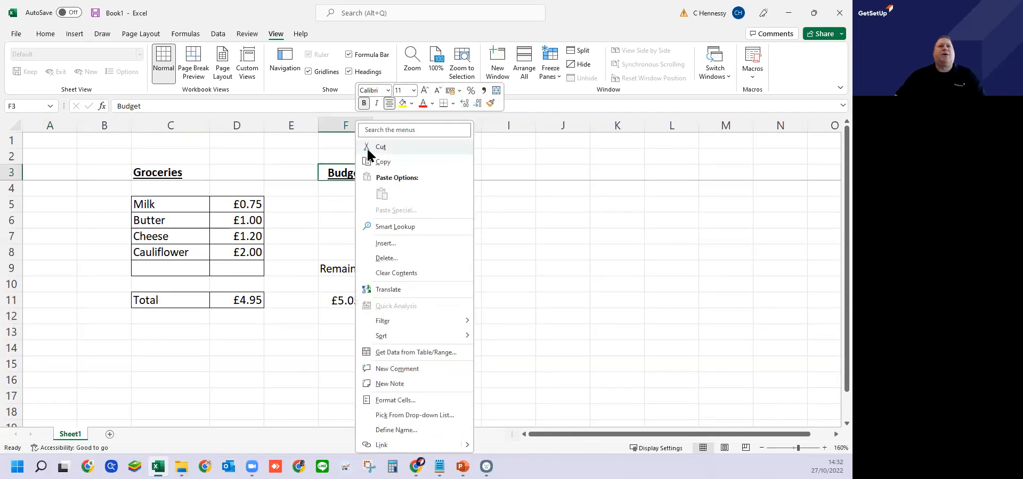
pyautogui.click(368, 147)
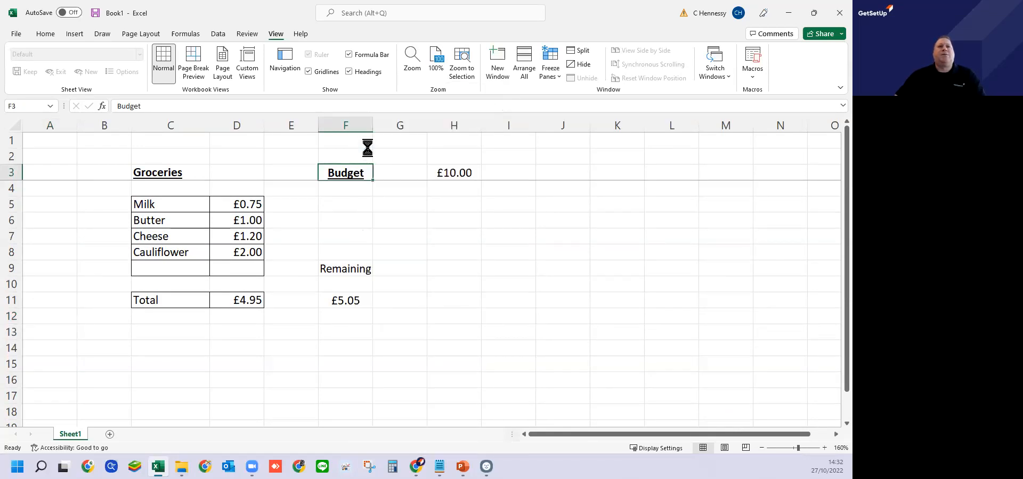
pyautogui.click(454, 141)
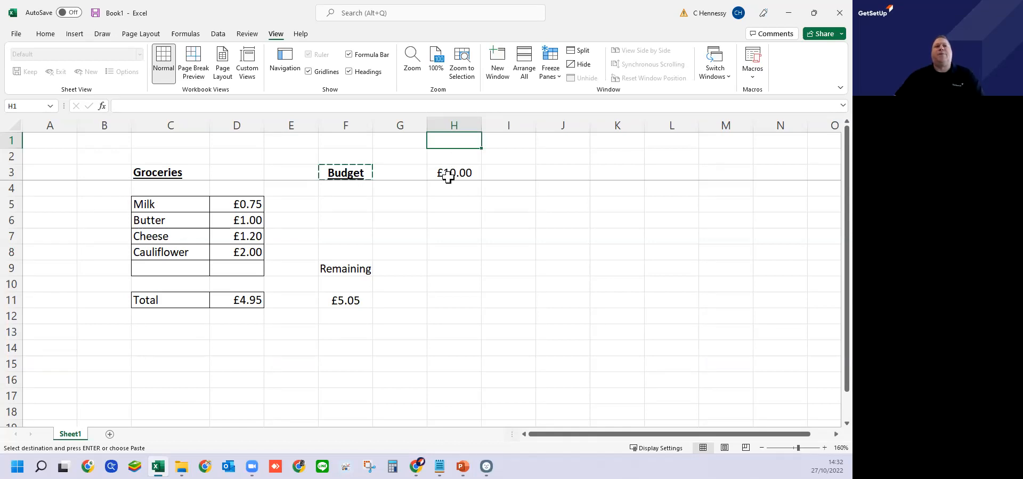
pyautogui.rightClick(464, 144)
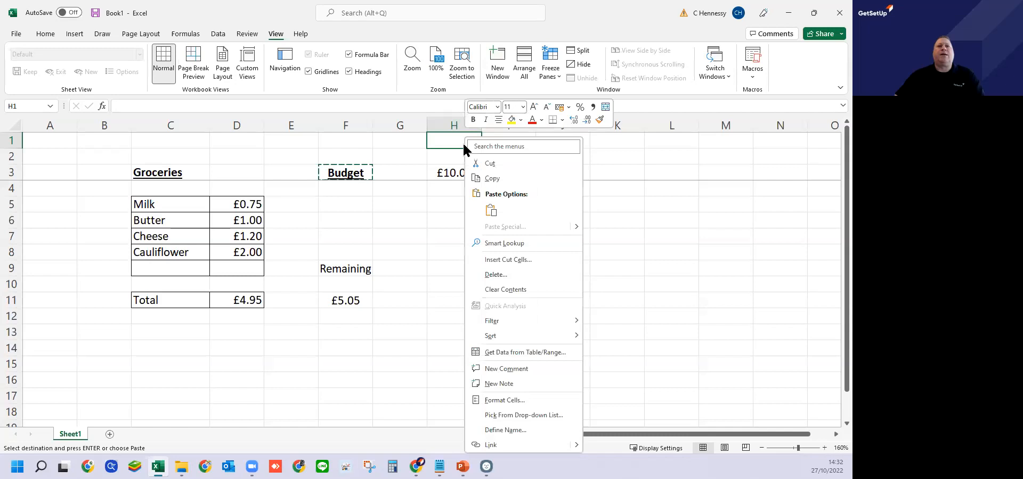
pyautogui.click(488, 213)
pyautogui.click(448, 238)
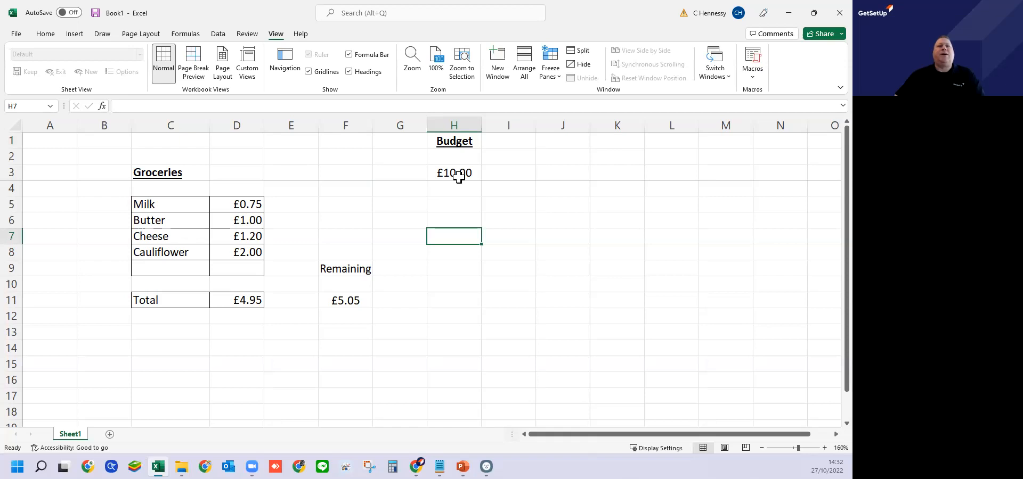
# Move the Remaining label from cell F9 to I1, beside the Budget heading
pyautogui.click(349, 270)
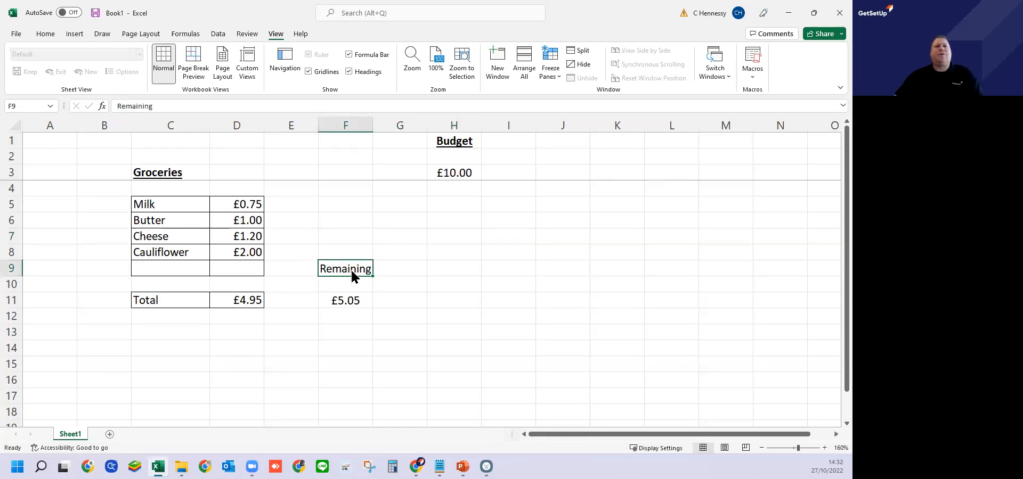
pyautogui.rightClick(351, 274)
pyautogui.press('Escape')
pyautogui.hotkey('ctrl', 'c')
pyautogui.click(514, 142)
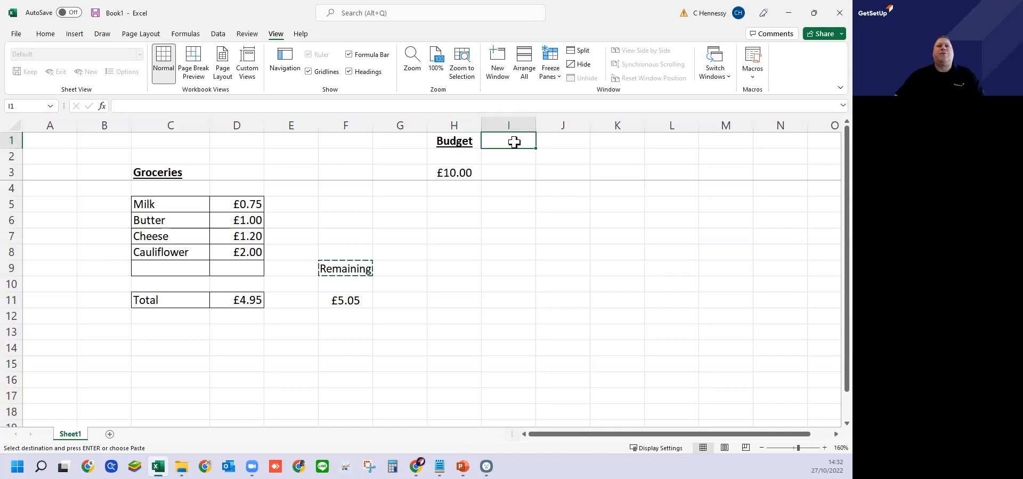
pyautogui.rightClick(514, 142)
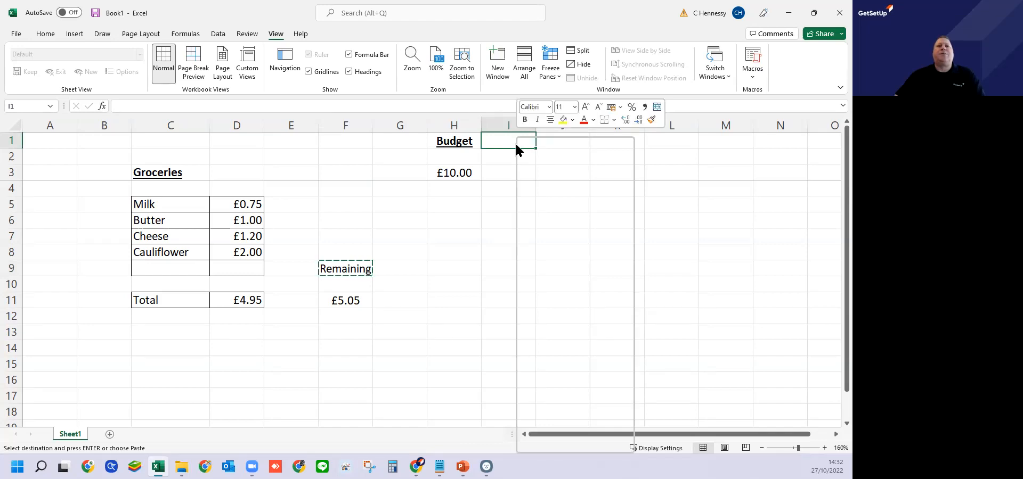
pyautogui.click(538, 208)
pyautogui.click(513, 218)
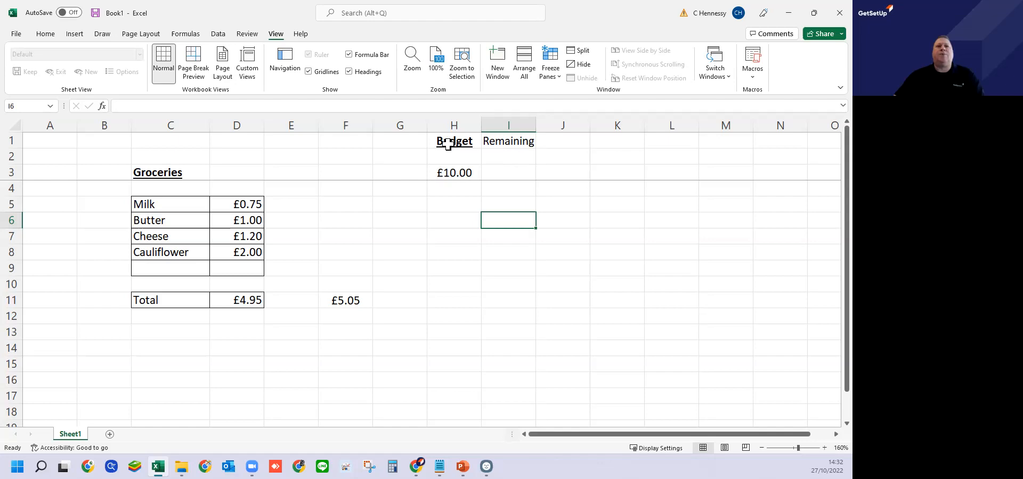
# Move the remaining-amount formula from cell F11 to I3, in the frozen row under the Remaining label
pyautogui.click(514, 171)
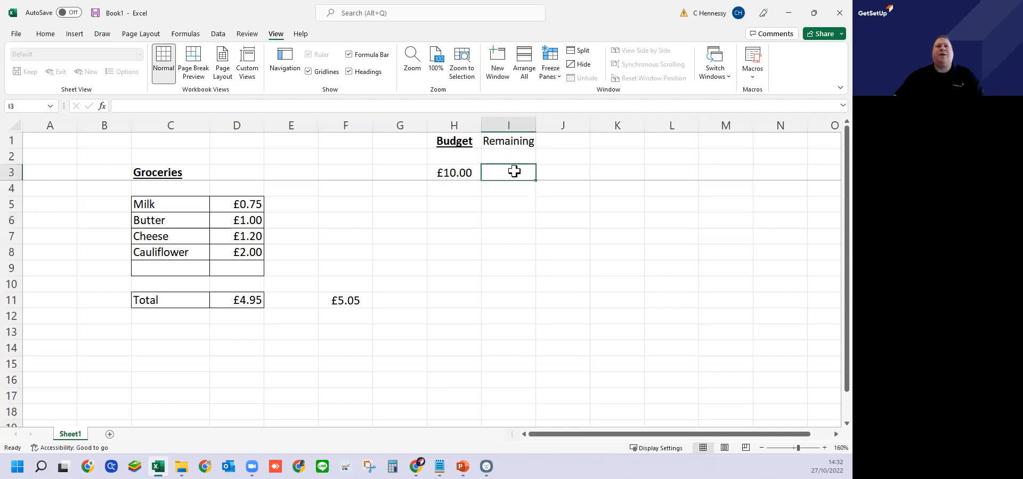
pyautogui.click(347, 303)
pyautogui.rightClick(348, 303)
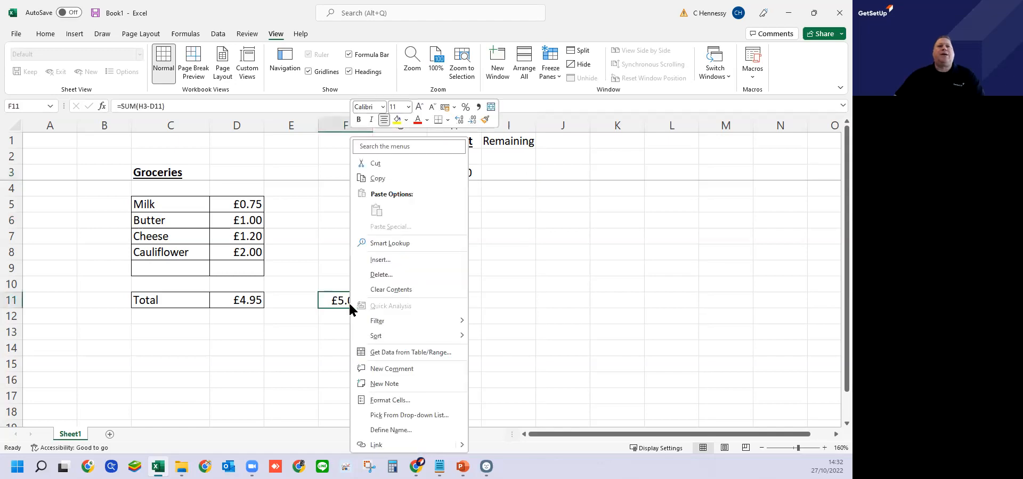
pyautogui.click(368, 174)
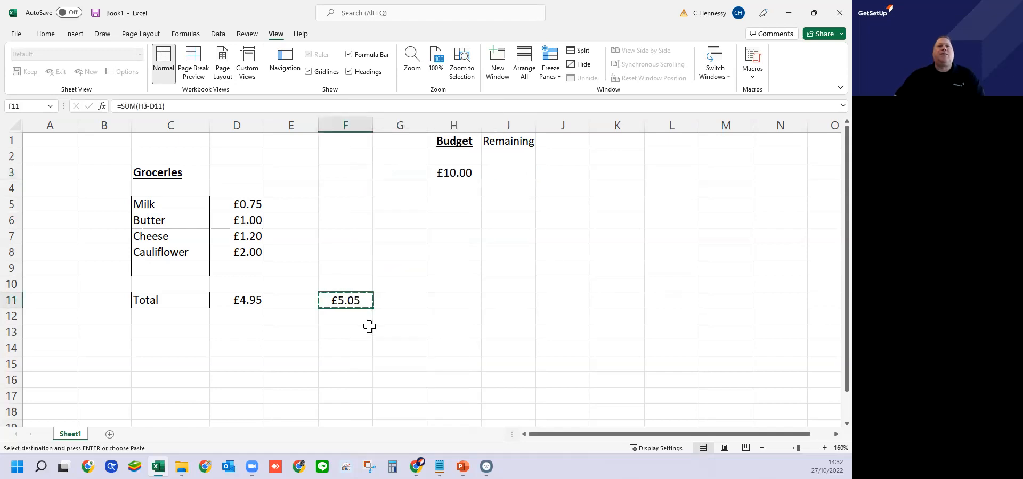
pyautogui.click(506, 172)
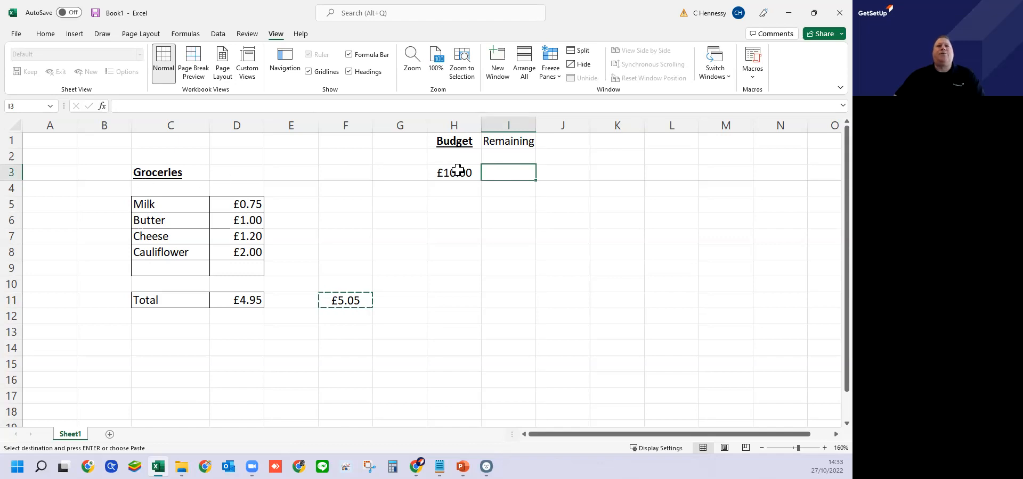
pyautogui.rightClick(509, 176)
pyautogui.click(535, 210)
pyautogui.click(489, 264)
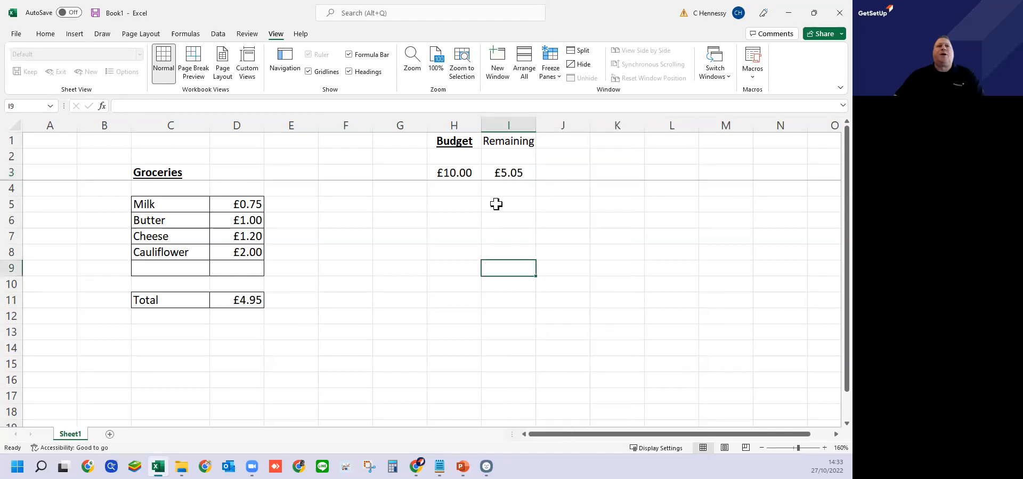
pyautogui.click(503, 173)
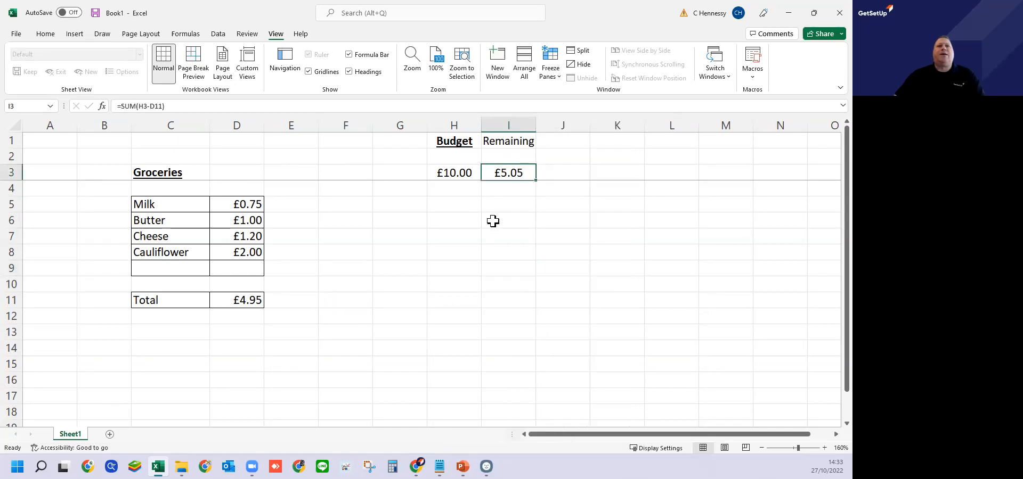
pyautogui.click(149, 107)
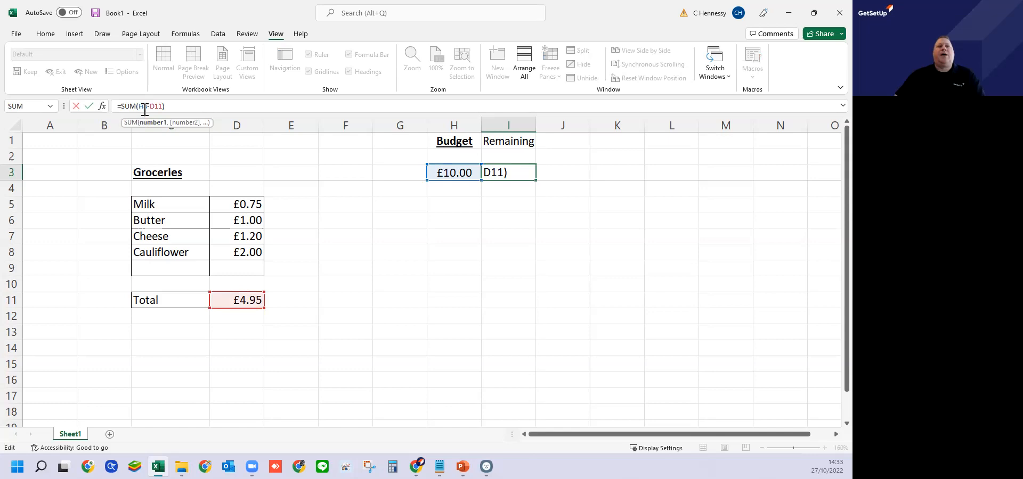
pyautogui.click(460, 207)
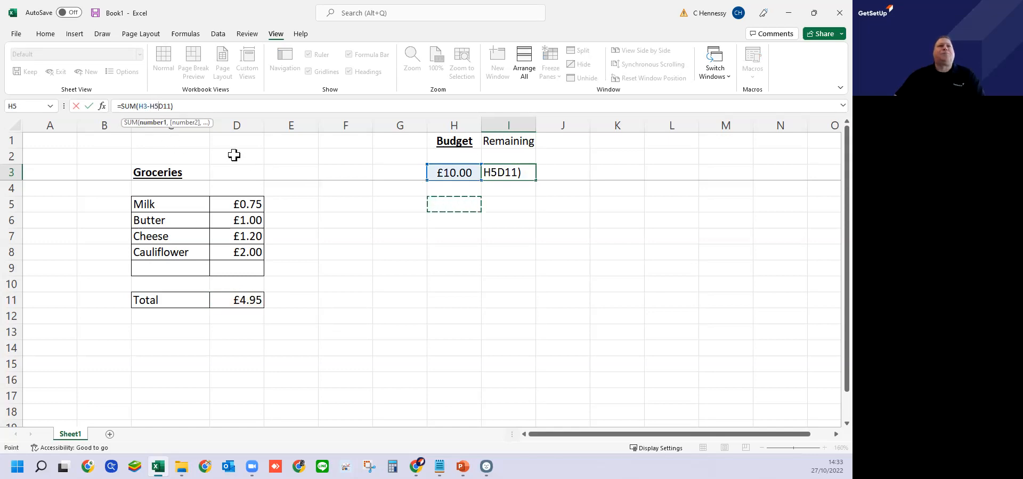
pyautogui.press('Return')
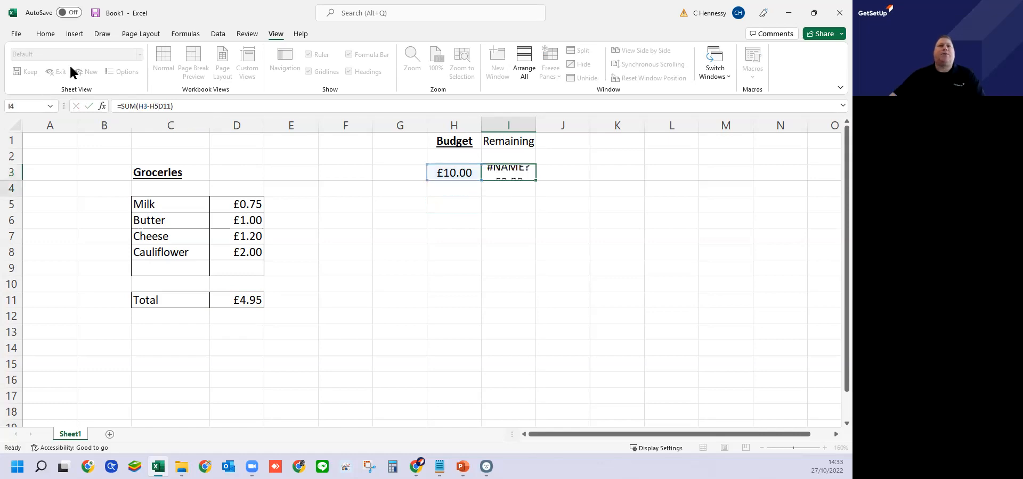
pyautogui.click(17, 38)
pyautogui.press('Escape')
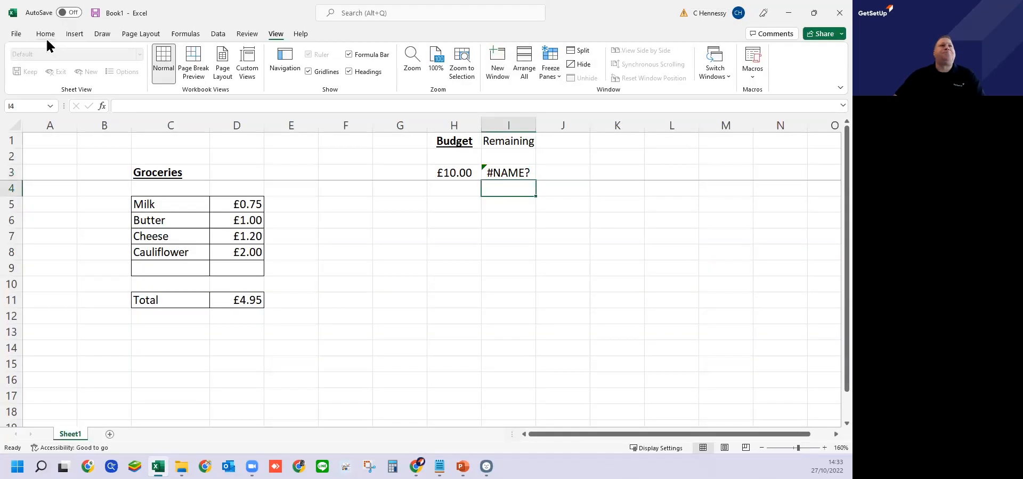
pyautogui.click(46, 34)
pyautogui.click(18, 52)
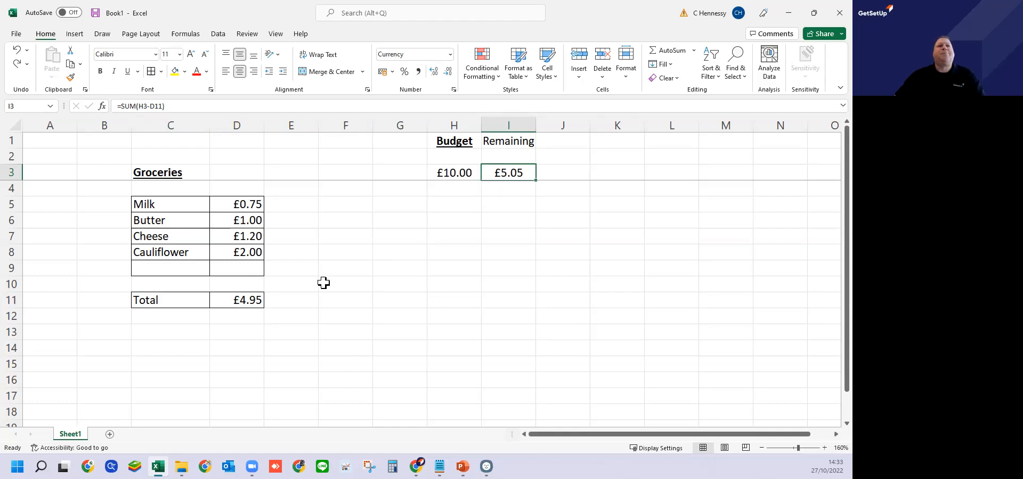
pyautogui.click(506, 142)
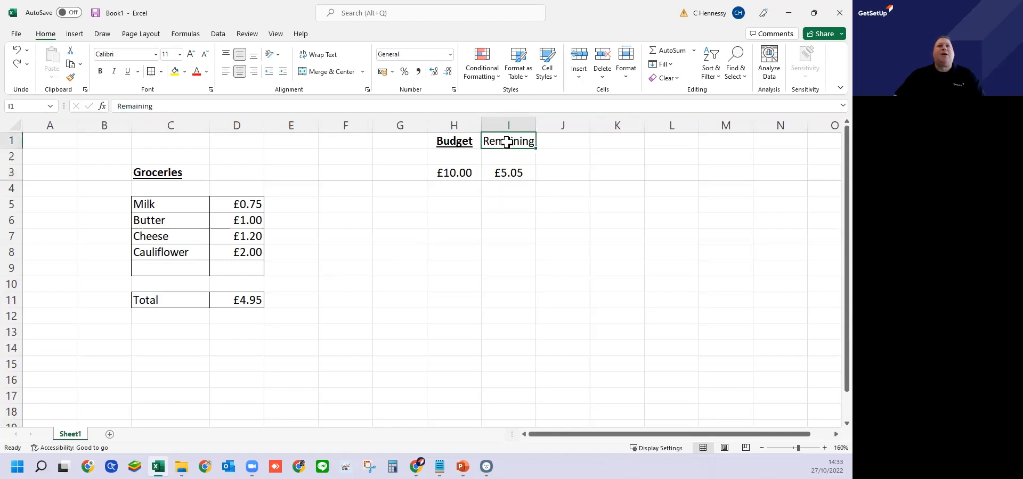
pyautogui.click(482, 233)
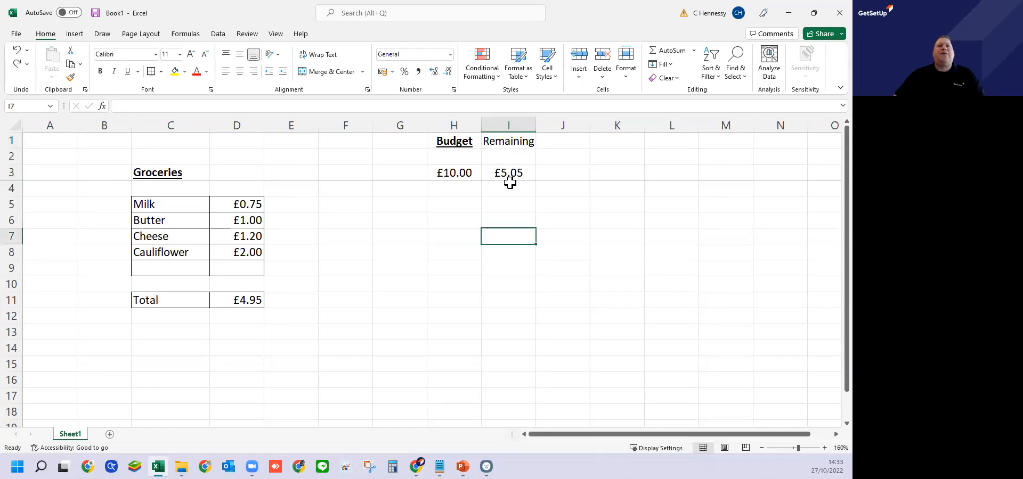
pyautogui.click(509, 176)
pyautogui.click(423, 250)
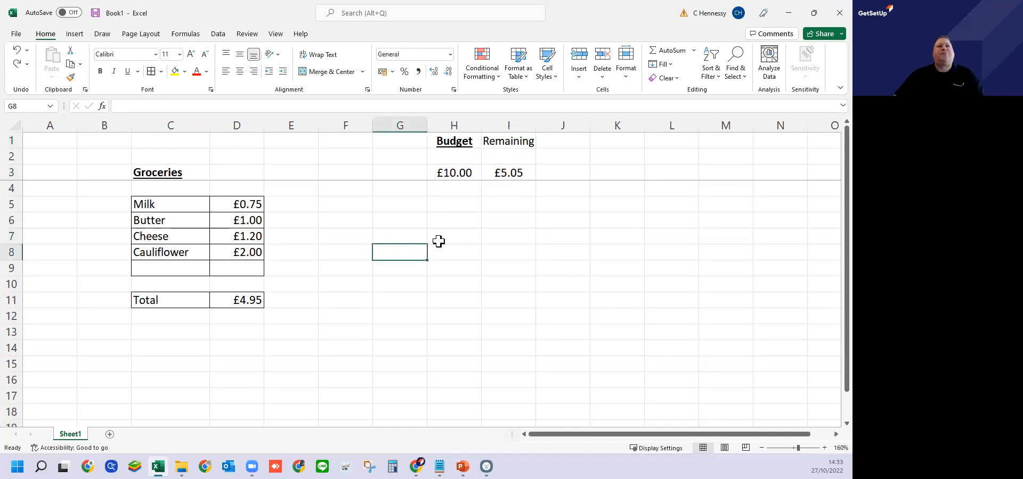
pyautogui.click(239, 301)
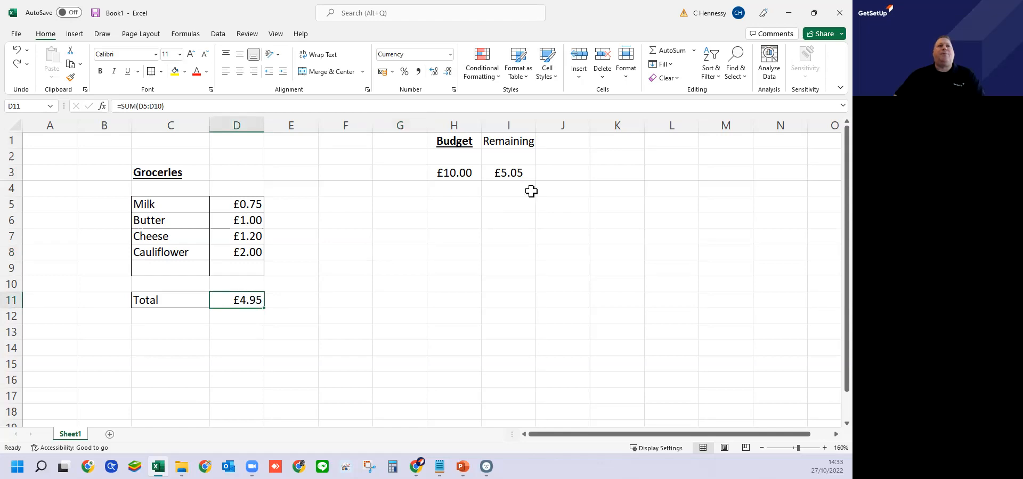
# Lock the column references in the remaining-amount formula in cell I3, making it =SUM($H3-$D11)
pyautogui.click(512, 170)
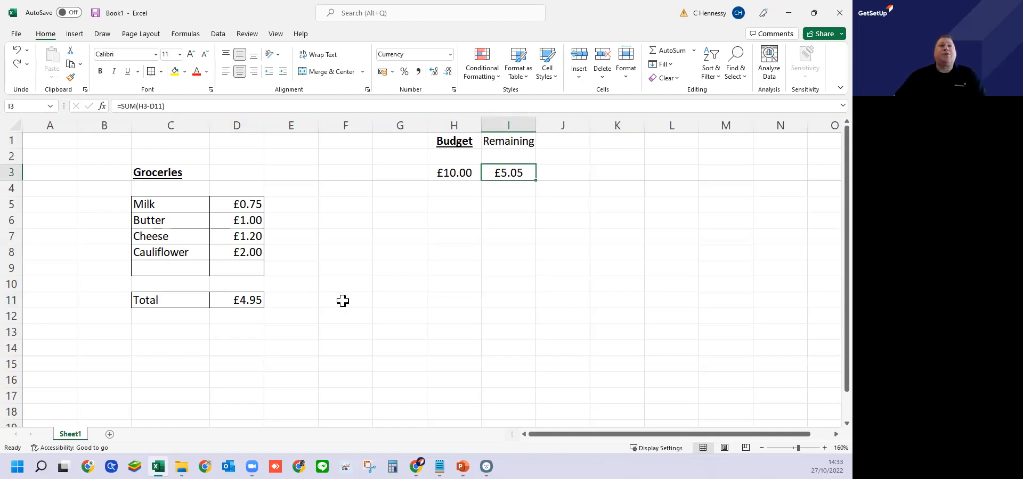
pyautogui.doubleClick(139, 110)
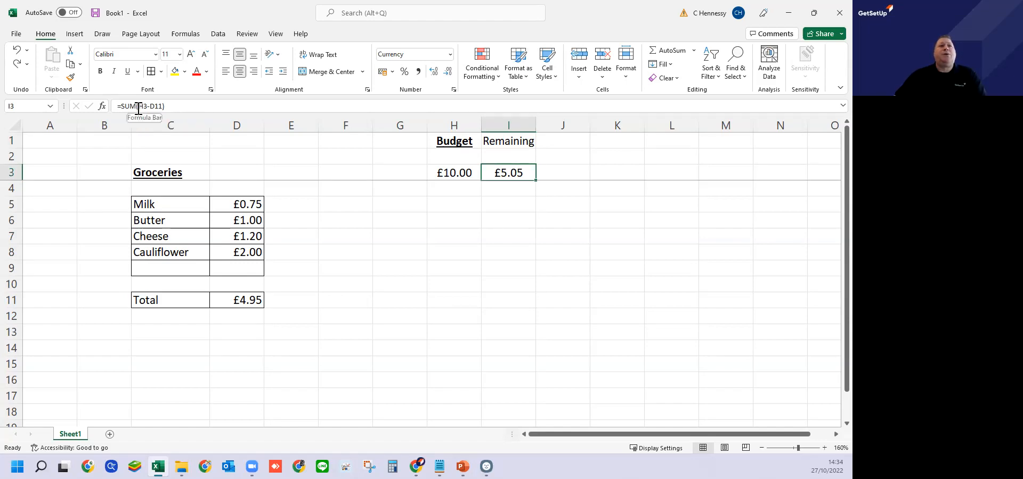
pyautogui.write('H3')
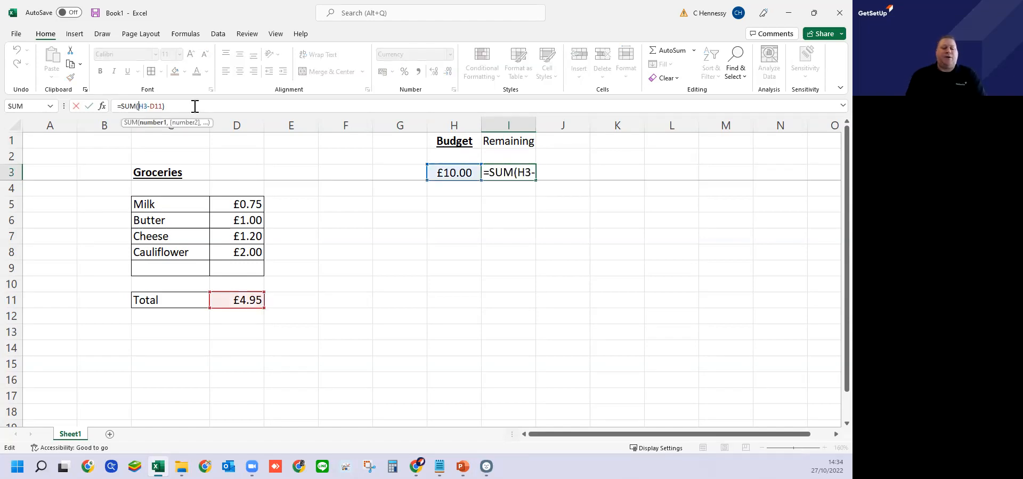
pyautogui.write('$')
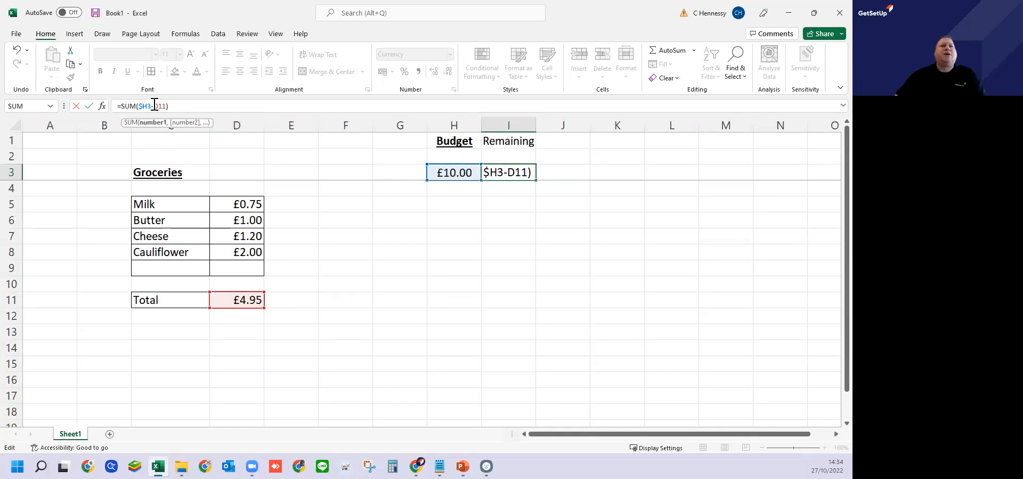
pyautogui.write('$')
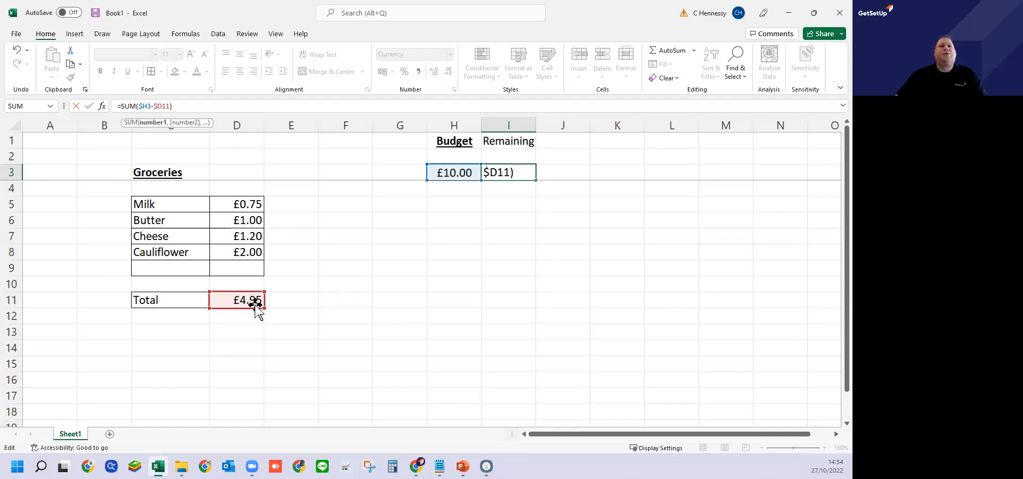
pyautogui.press('Return')
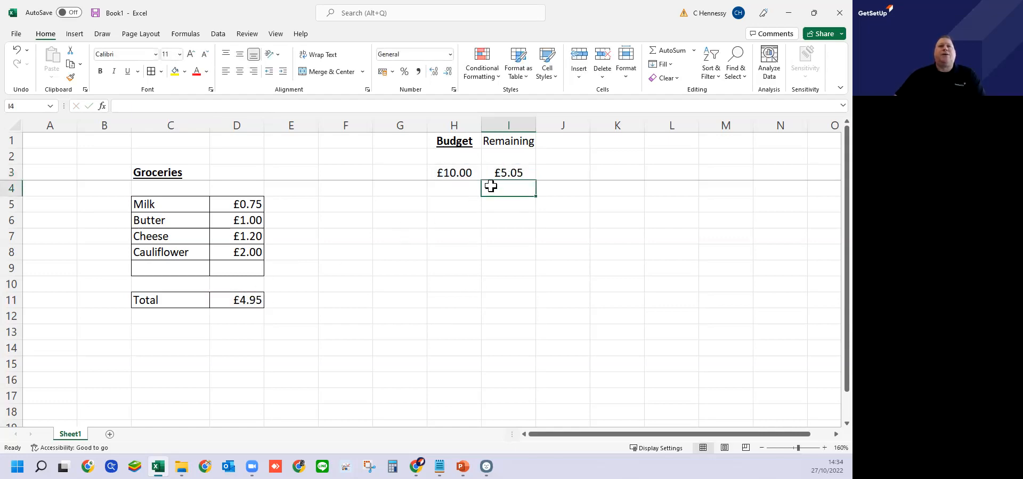
# Lock the row references in the formula in cell I3 as well, making it =SUM($H$3-$D$11)
pyautogui.click(498, 171)
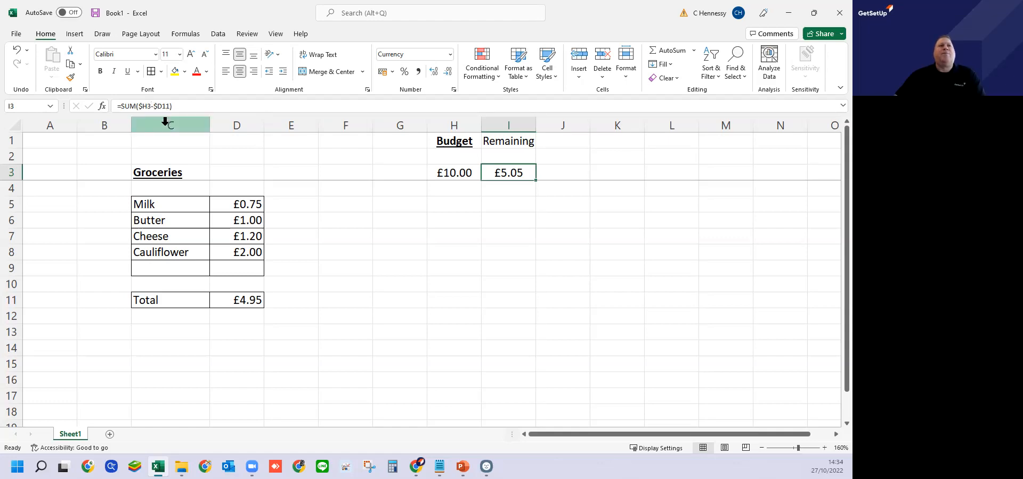
pyautogui.click(151, 106)
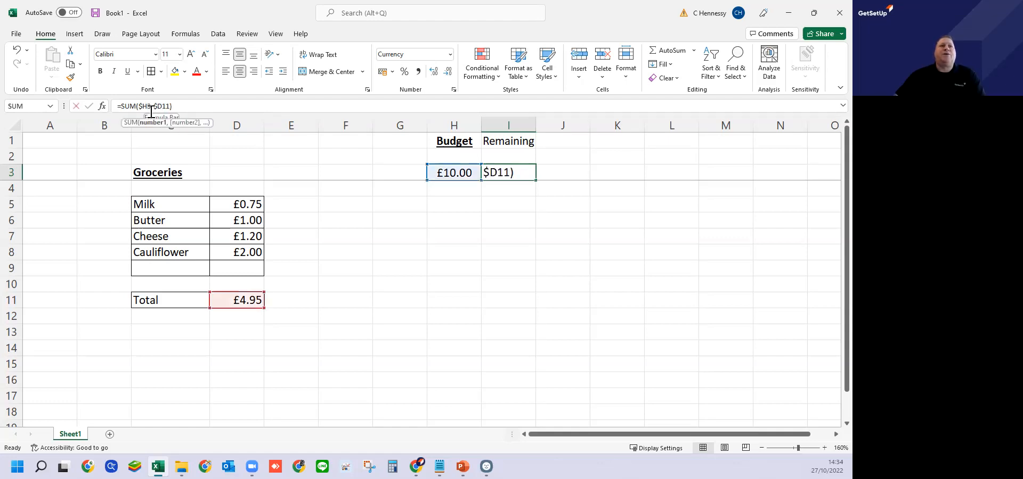
pyautogui.write('$')
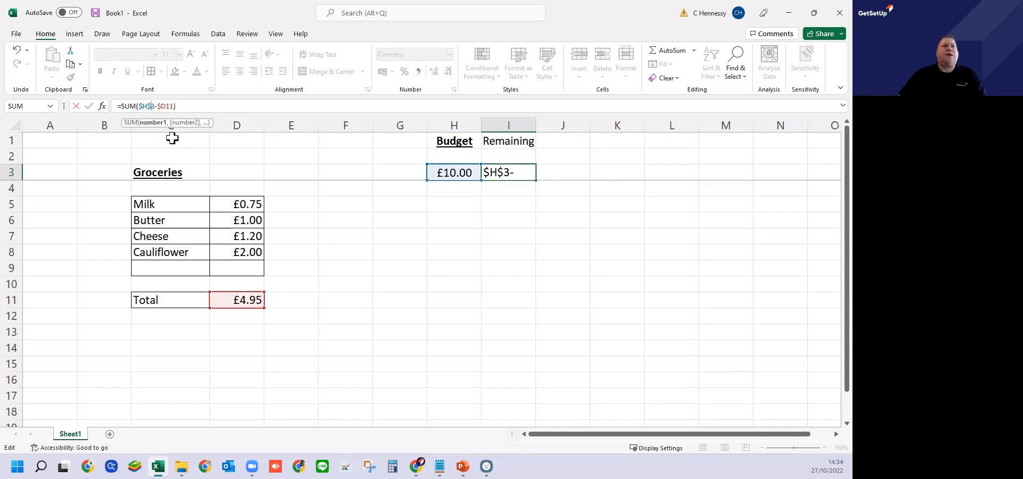
pyautogui.click(167, 109)
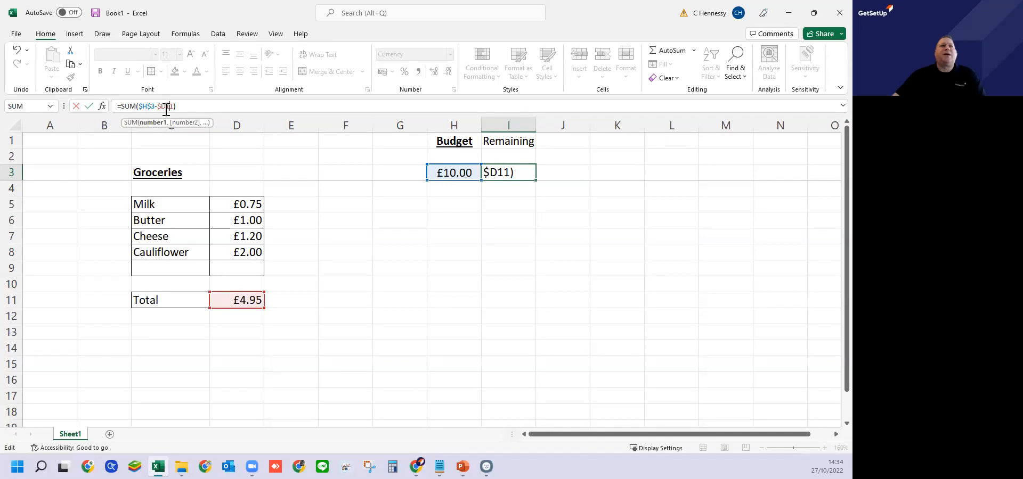
pyautogui.write('$')
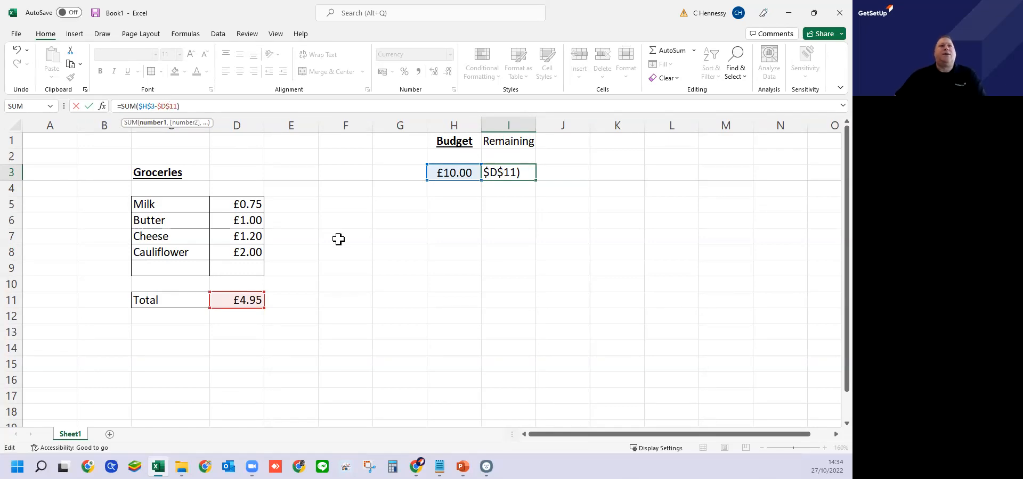
pyautogui.press('Return')
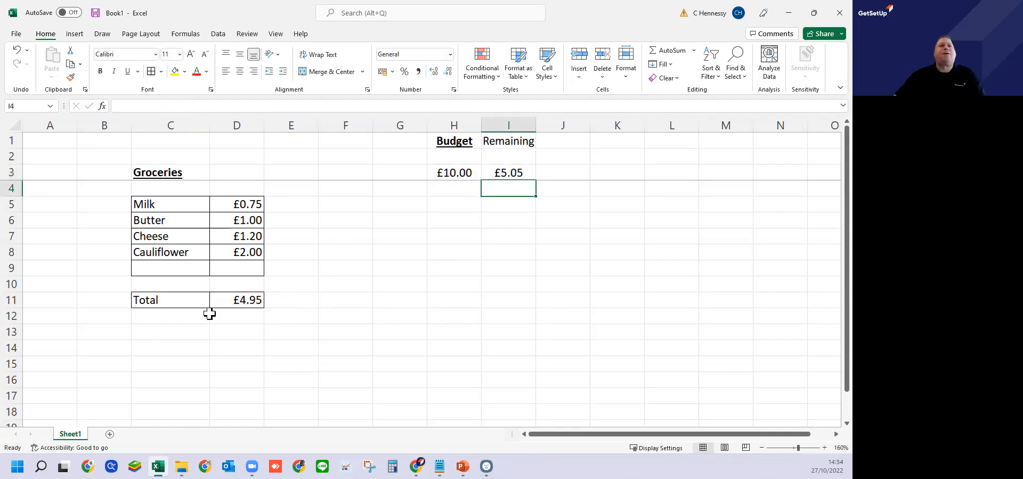
pyautogui.click(498, 173)
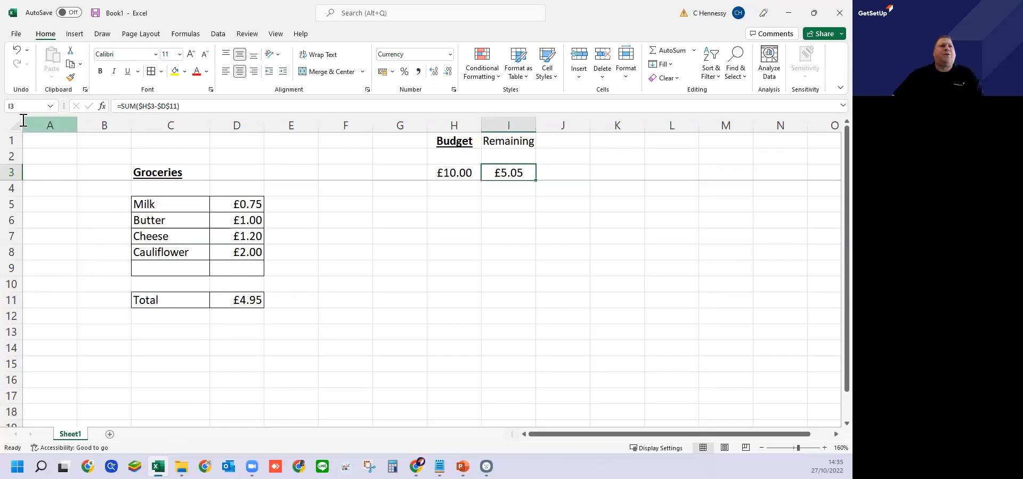
# Open the recent Book1 workbook from the MS EXCEL BASICS folder and delete its blank Sheet1
pyautogui.click(16, 35)
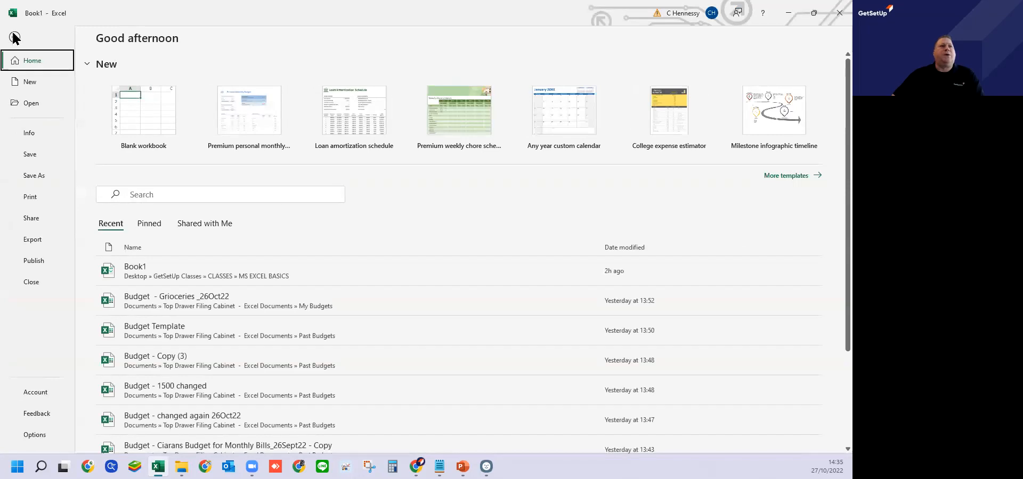
pyautogui.click(212, 272)
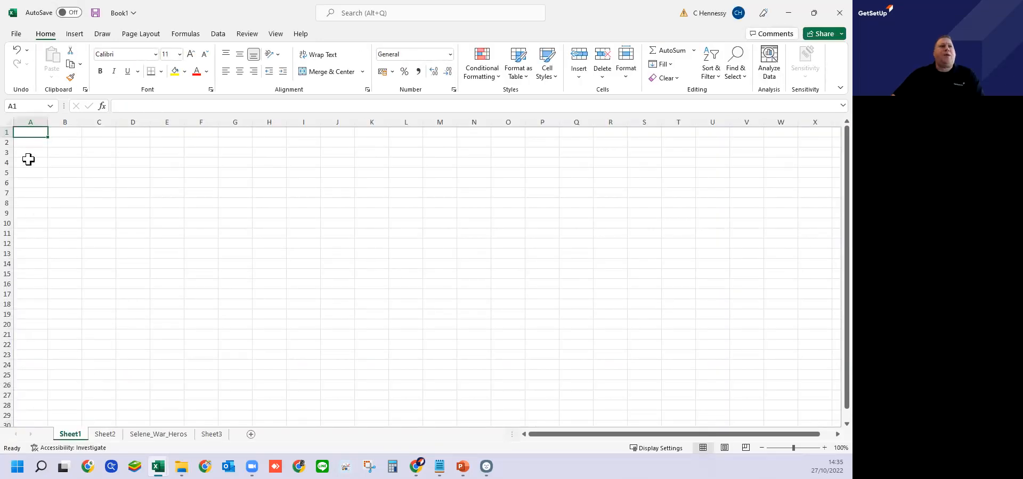
pyautogui.rightClick(73, 439)
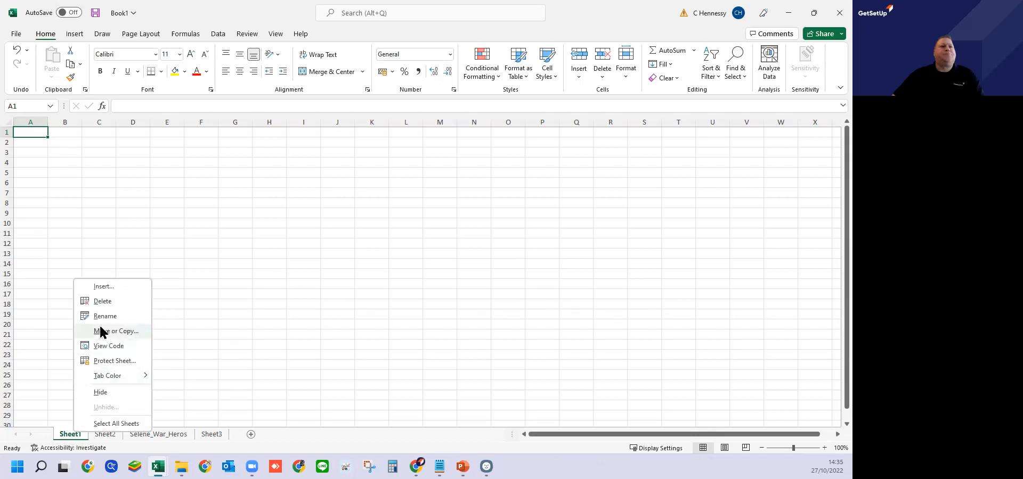
pyautogui.click(103, 302)
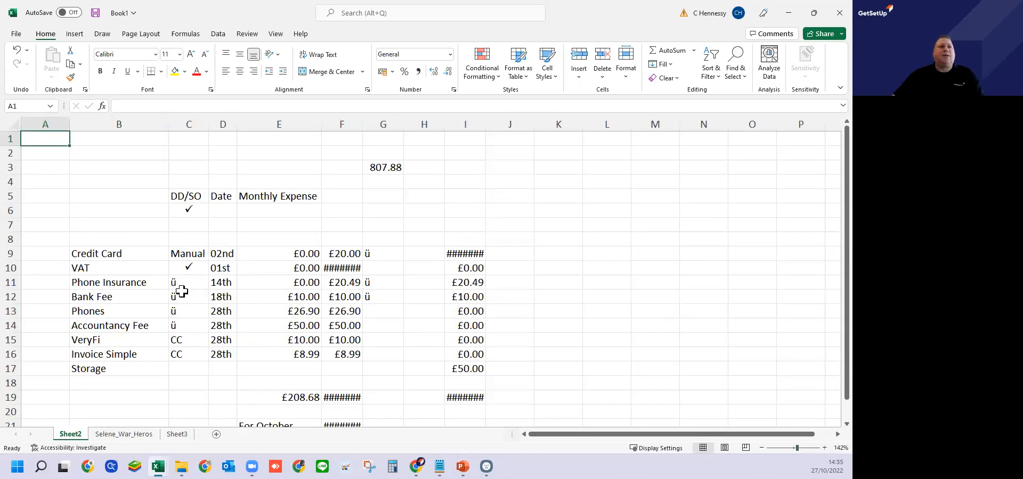
# Look through the monthly expenses on Sheet2 and the hero table on the Selene_War_Heros sheet
pyautogui.scroll(-1, 181, 291)
pyautogui.scroll(1, 181, 291)
pyautogui.scroll(-1, 182, 291)
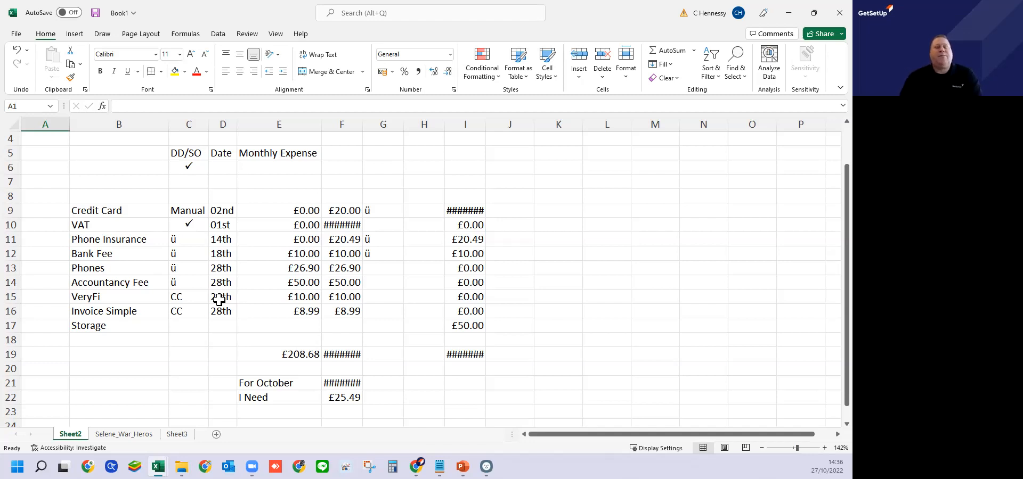
pyautogui.click(132, 435)
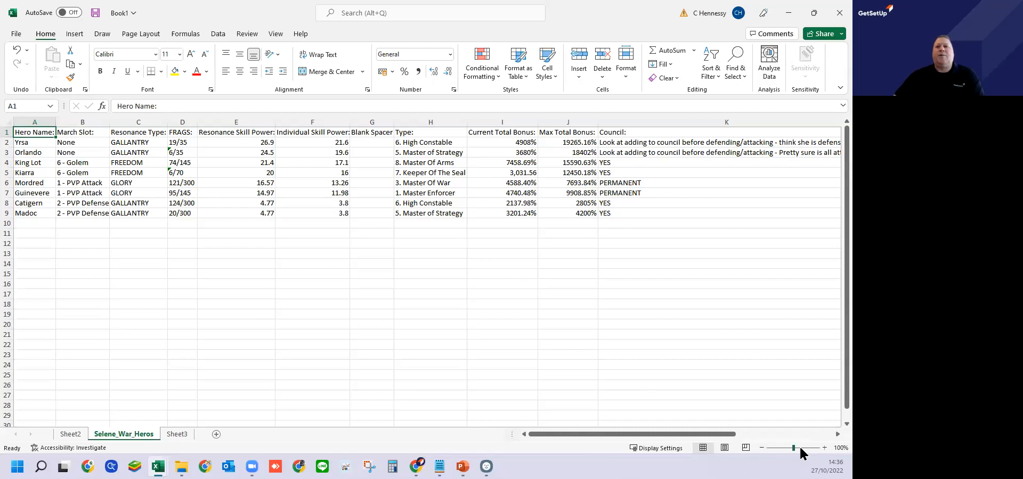
pyautogui.moveTo(793, 448); pyautogui.dragTo(798, 449)
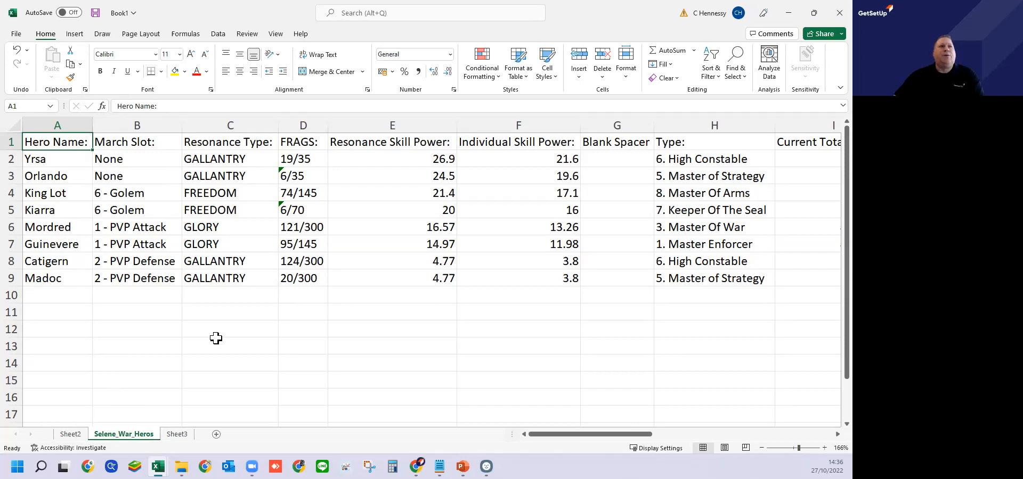
pyautogui.click(73, 434)
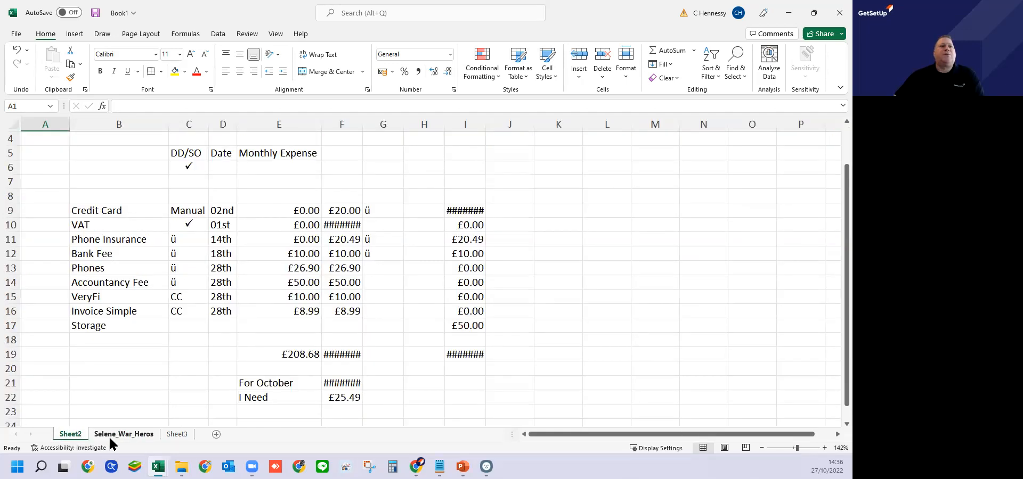
pyautogui.click(114, 436)
pyautogui.click(65, 436)
pyautogui.rightClick(180, 435)
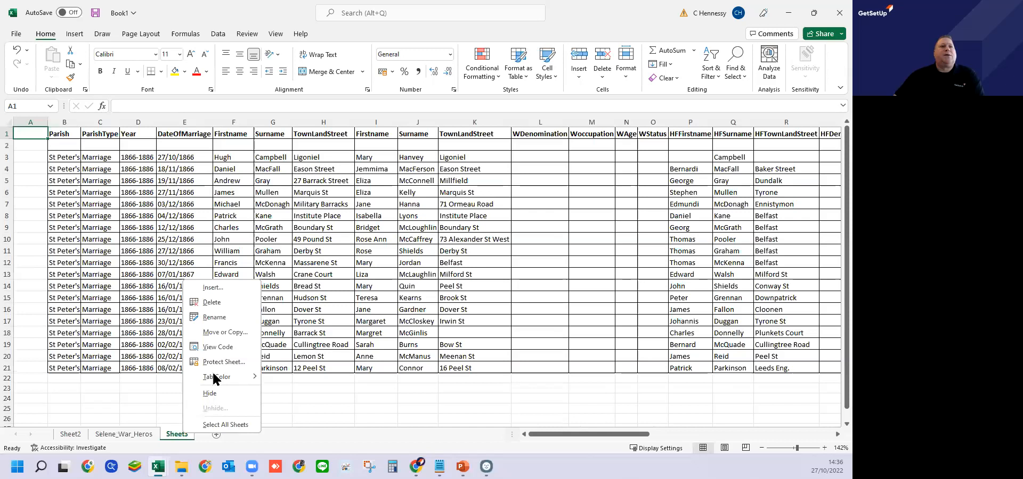
pyautogui.click(212, 303)
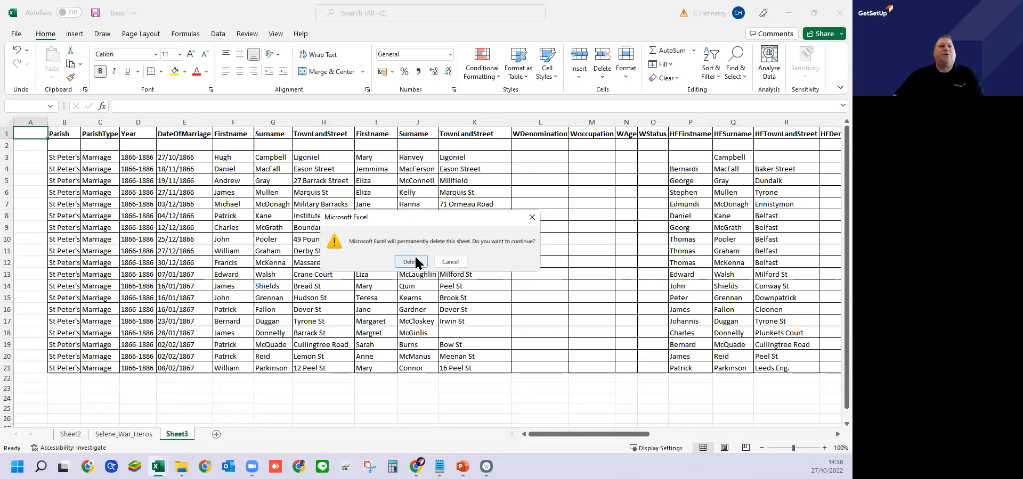
pyautogui.click(450, 262)
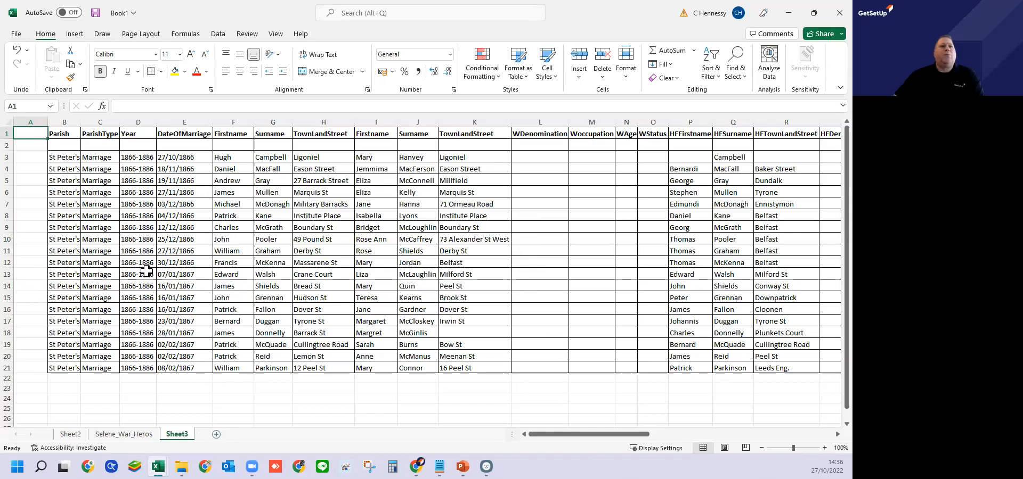
# Add a new worksheet after Sheet3 and rename it Groceries
pyautogui.click(216, 434)
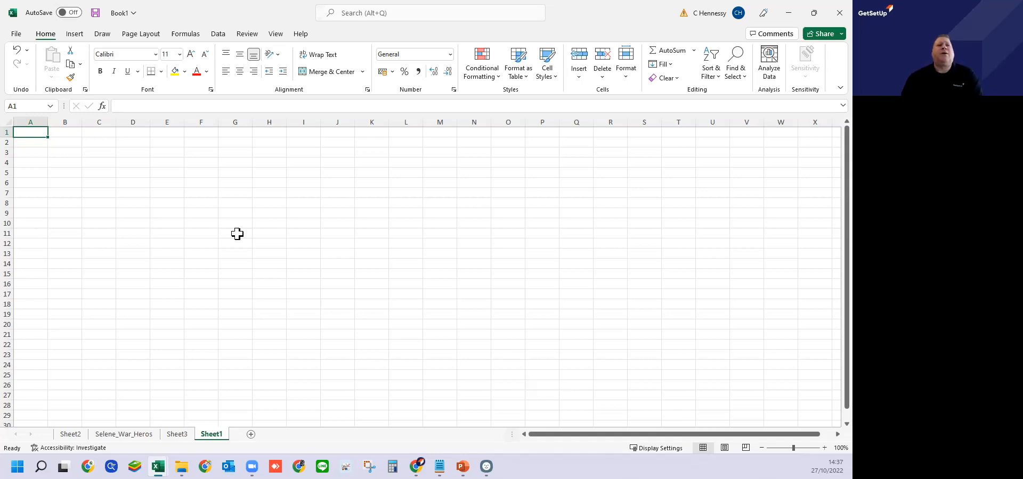
pyautogui.rightClick(216, 438)
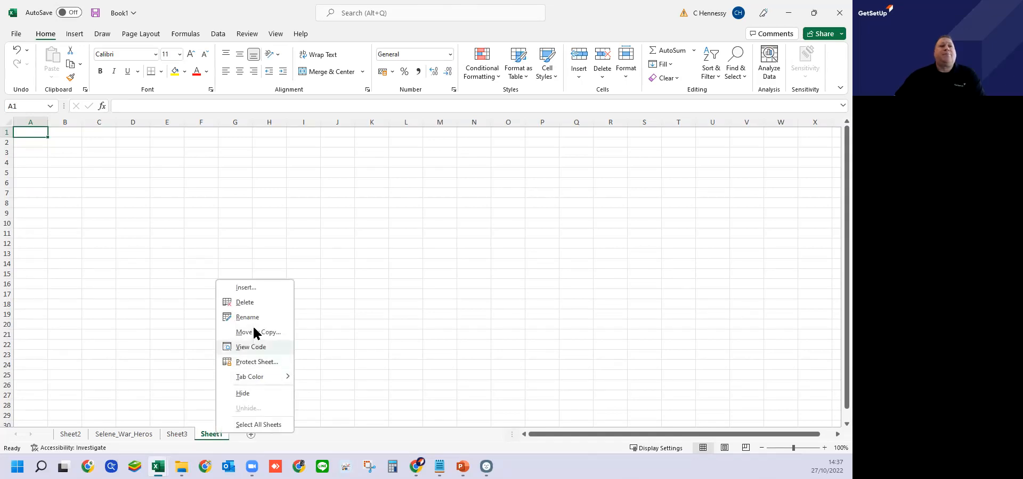
pyautogui.click(252, 317)
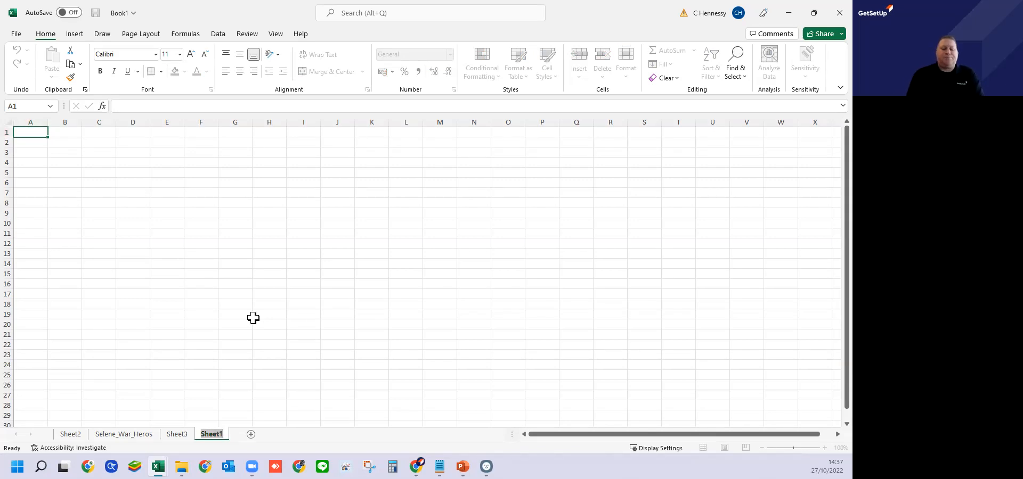
pyautogui.write('Gro')
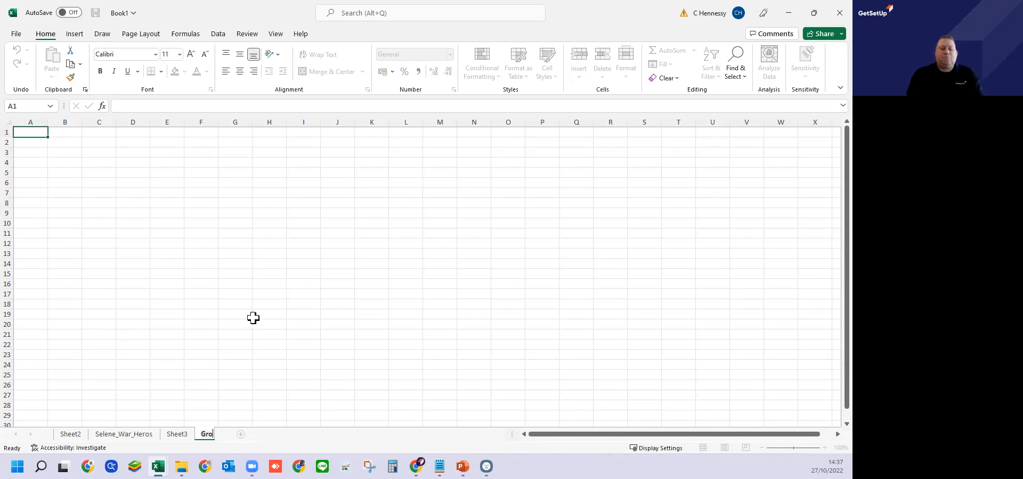
pyautogui.write('ceries')
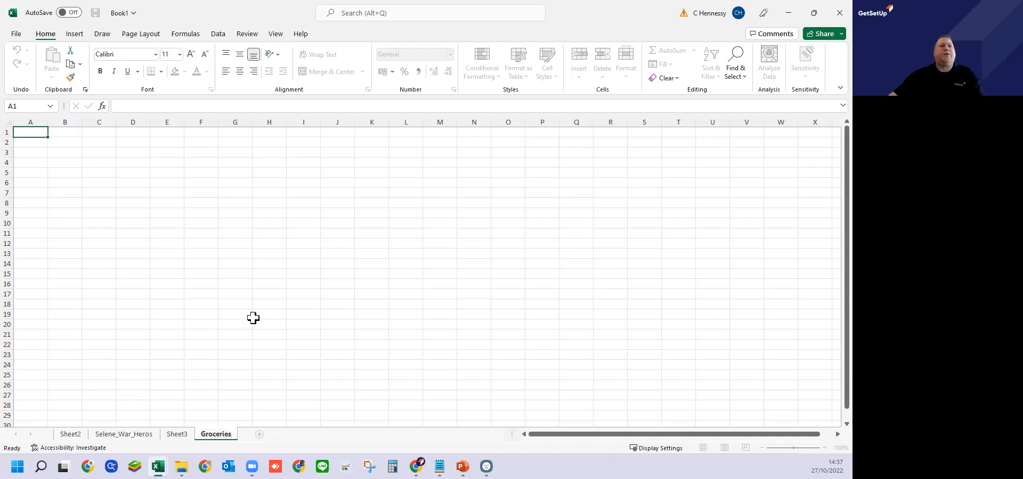
pyautogui.click(254, 318)
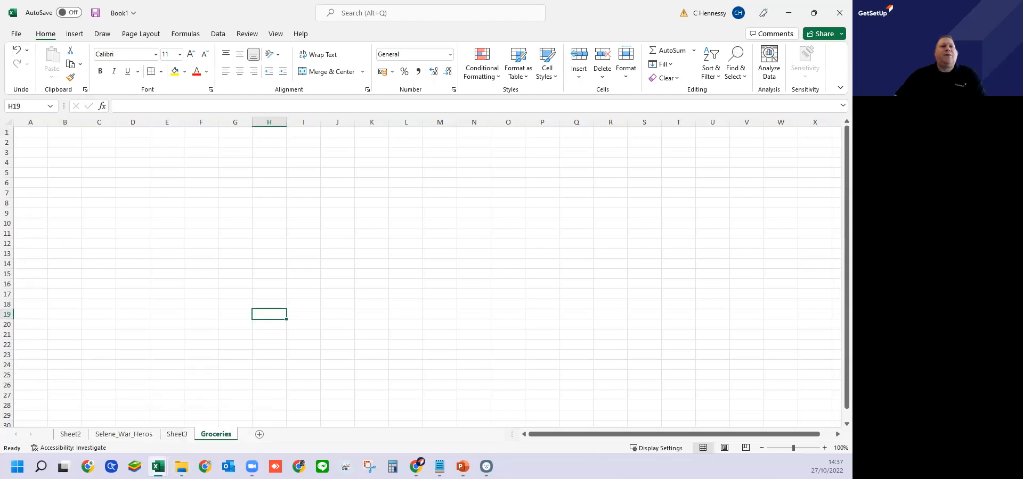
# Switch to the other Book1 window and copy the entire Sheet1 containing the grocery list and budget
pyautogui.click(157, 467)
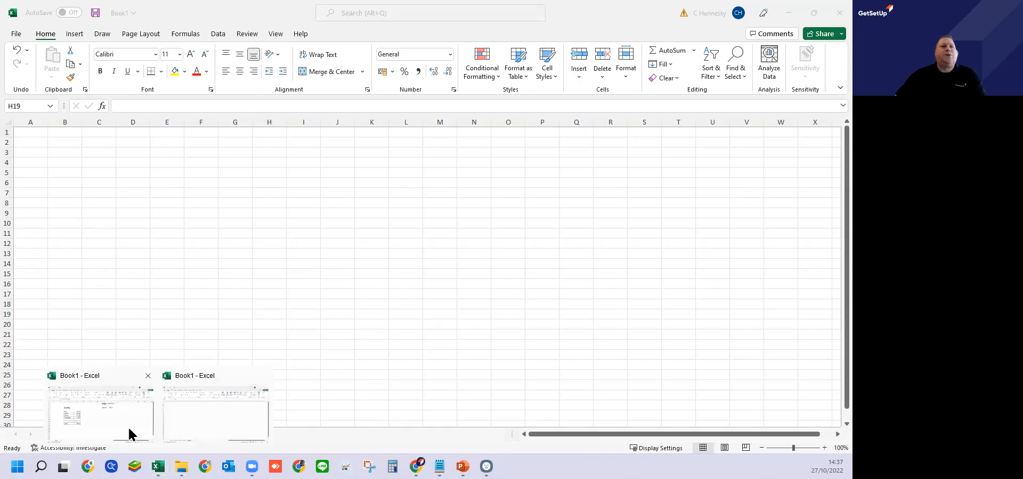
pyautogui.click(131, 434)
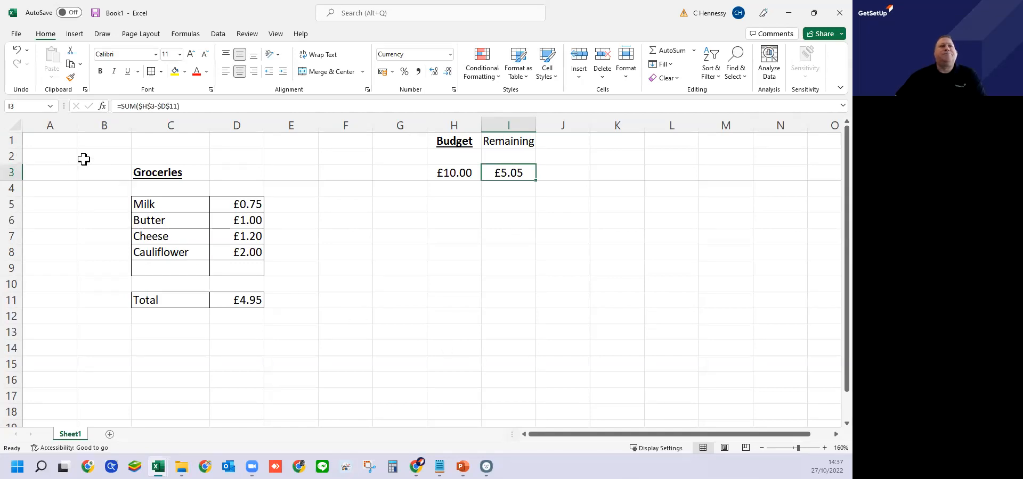
pyautogui.click(17, 125)
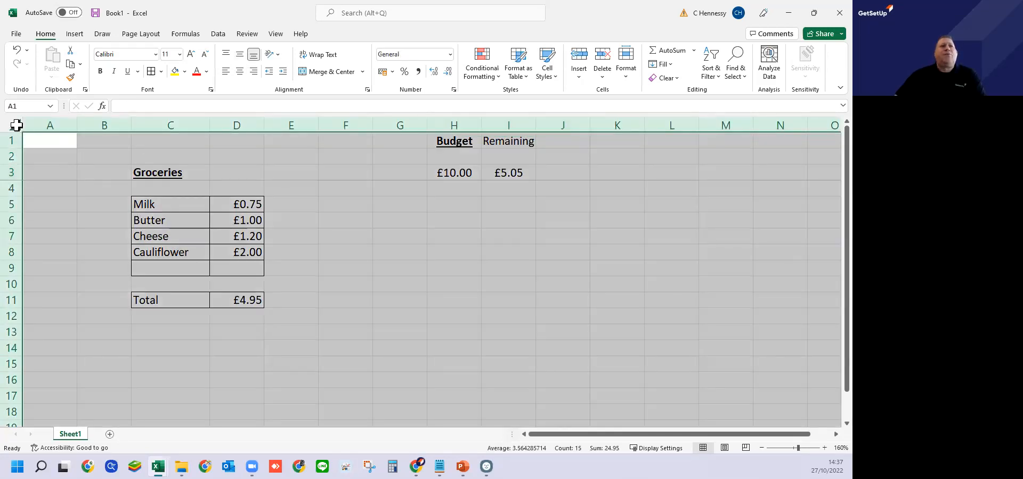
pyautogui.rightClick(18, 128)
pyautogui.click(45, 167)
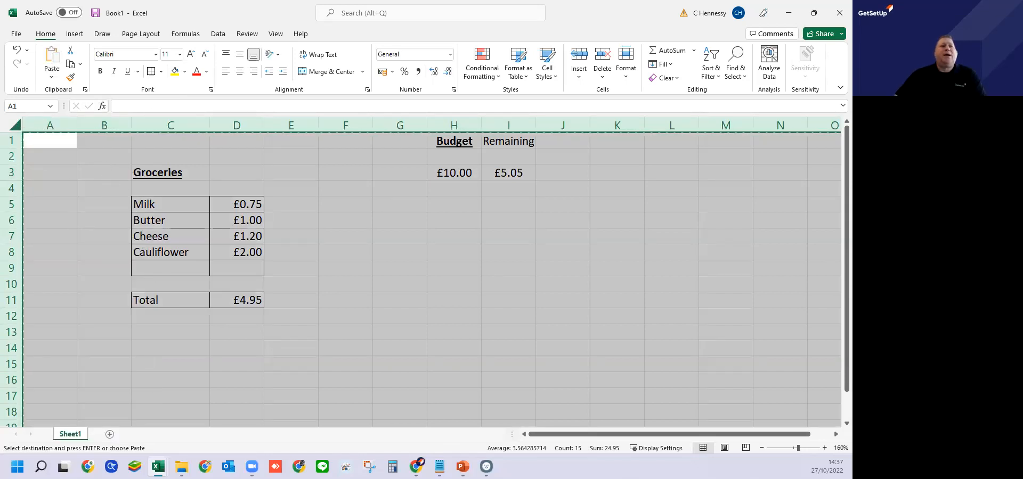
# Return to the workbook containing the Groceries sheet and zoom in on the sheet to 178%
pyautogui.click(157, 466)
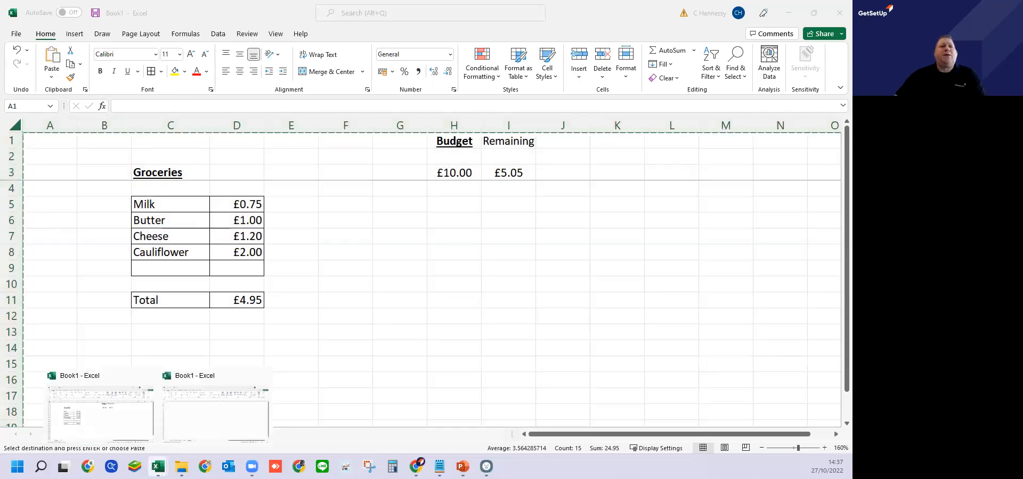
pyautogui.click(212, 438)
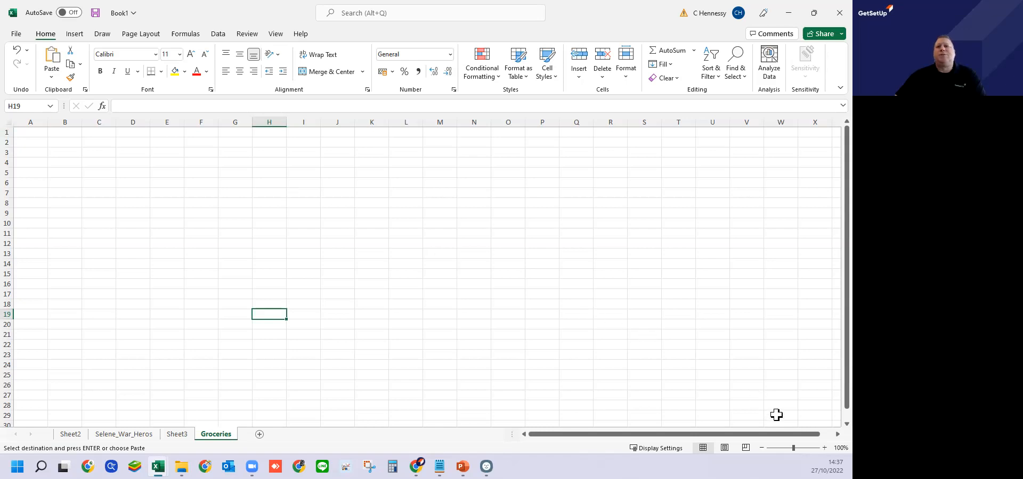
pyautogui.click(800, 450)
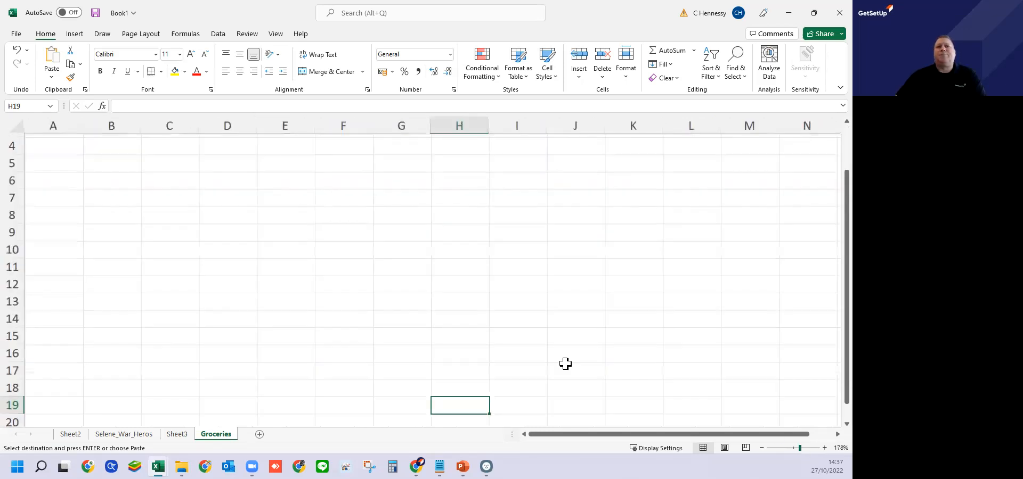
# Paste the copied sheet contents over all cells of the blank Groceries sheet
pyautogui.rightClick(12, 124)
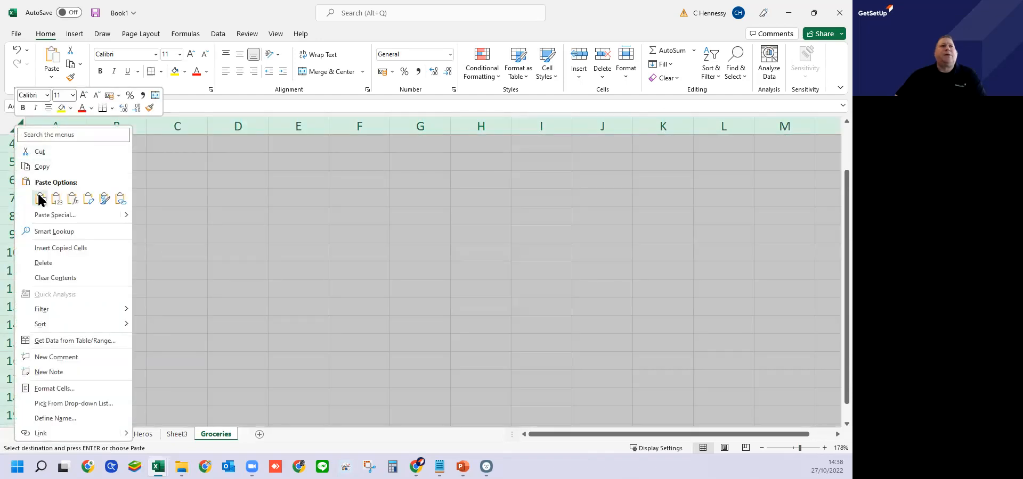
pyautogui.click(40, 198)
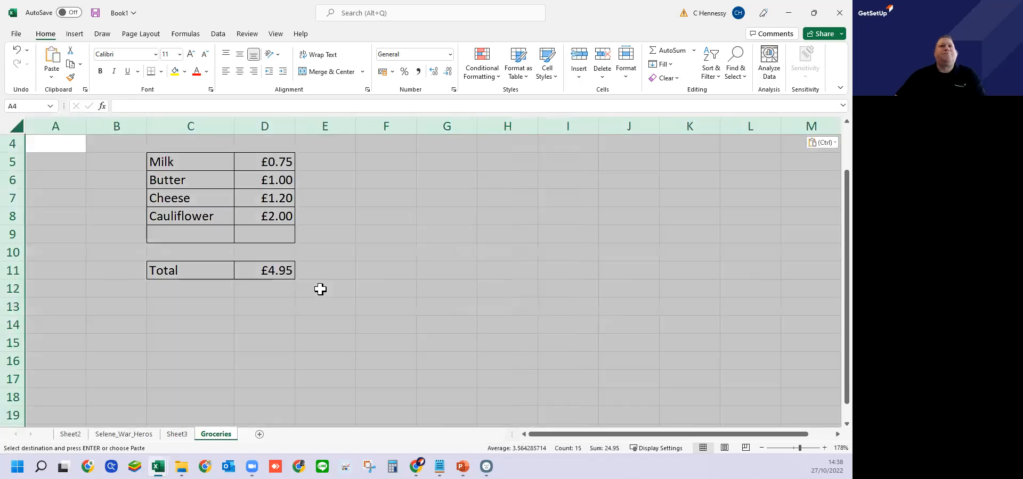
pyautogui.scroll(1, 320, 289)
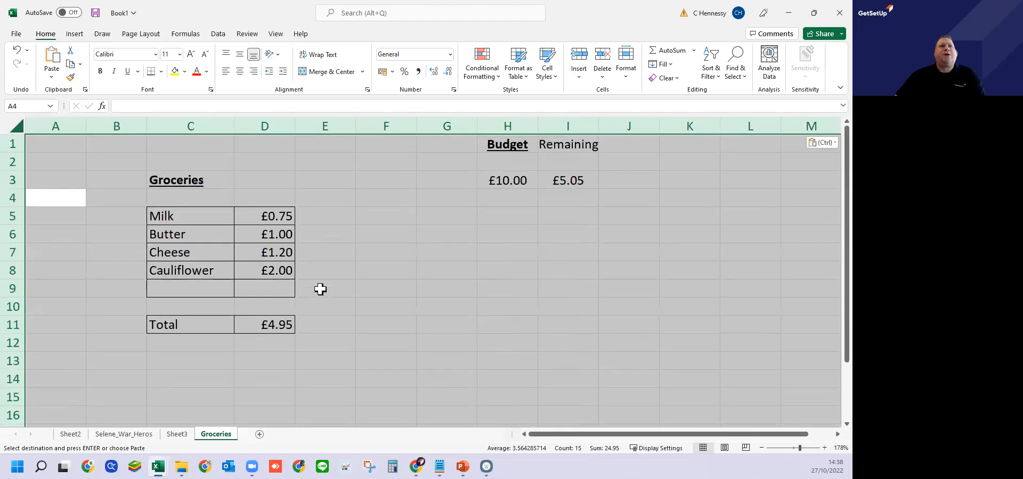
pyautogui.click(320, 289)
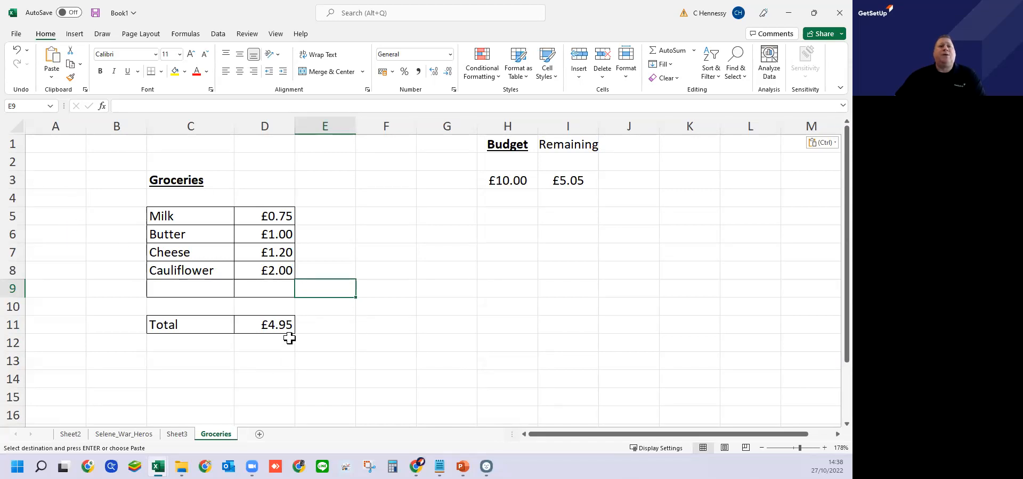
# Freeze the rows above row 3 on the Groceries sheet
pyautogui.moveTo(47, 183); pyautogui.dragTo(620, 180)
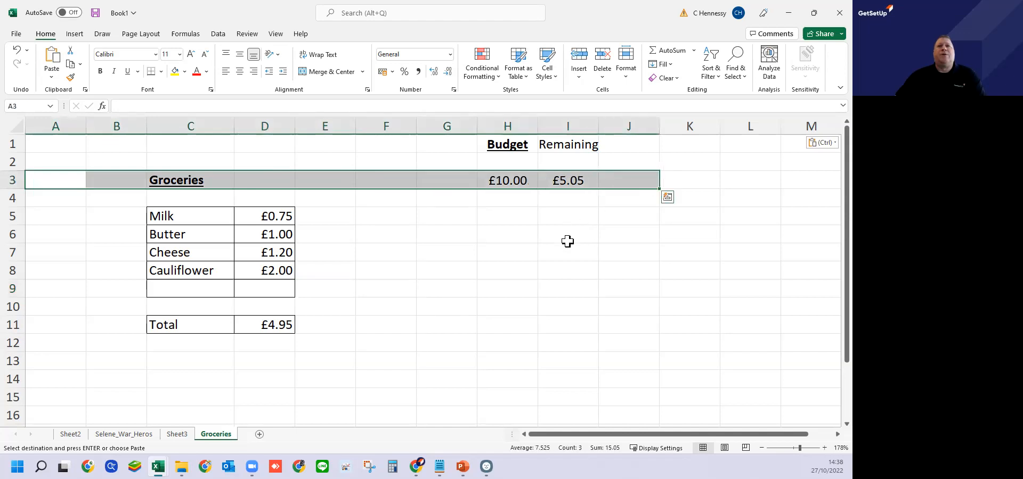
pyautogui.click(567, 241)
pyautogui.moveTo(57, 180); pyautogui.dragTo(637, 177)
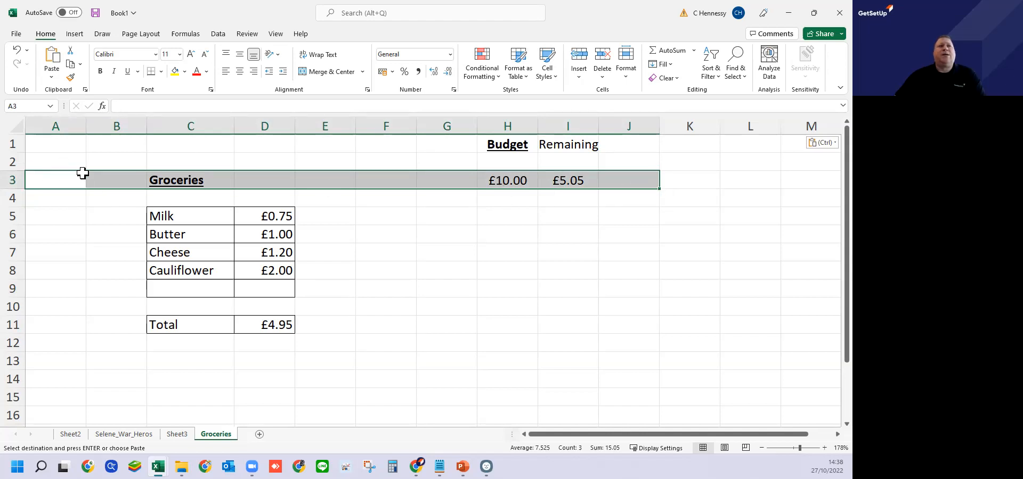
pyautogui.click(86, 246)
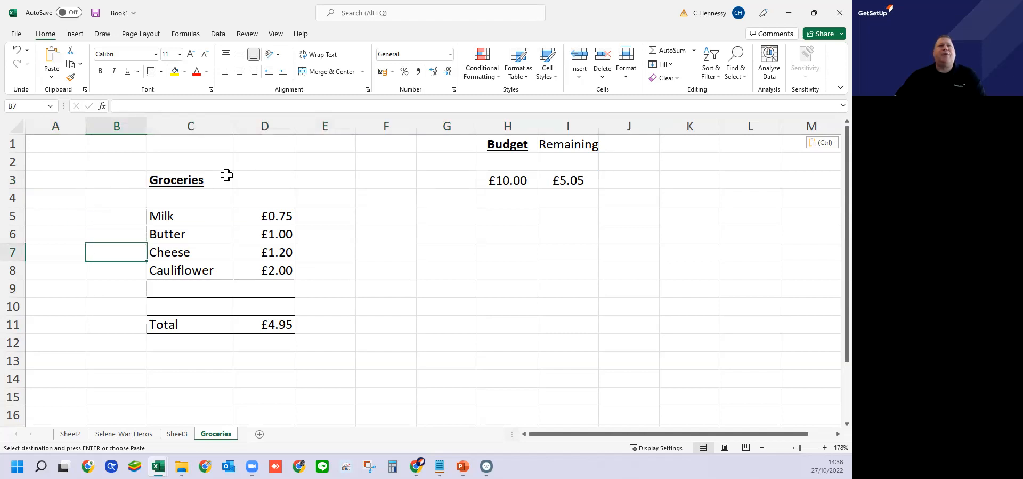
pyautogui.click(11, 181)
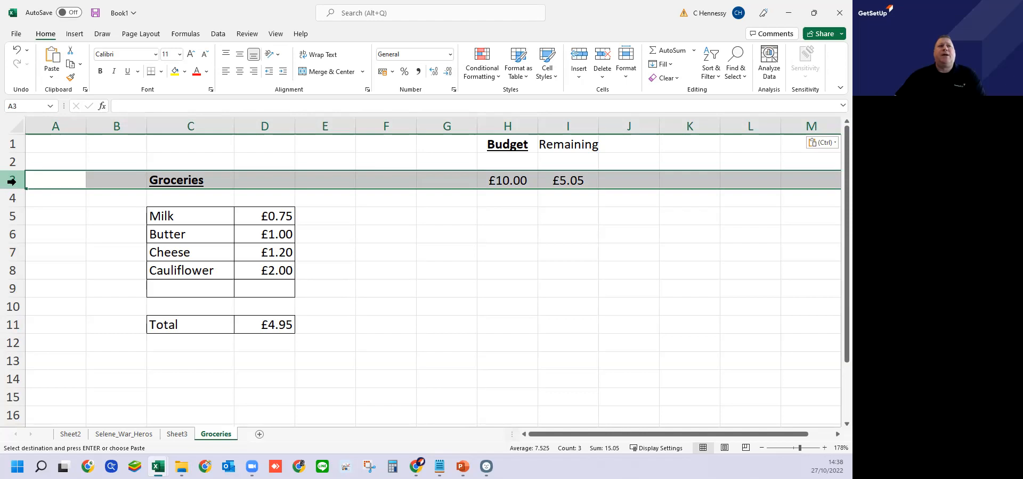
pyautogui.click(276, 35)
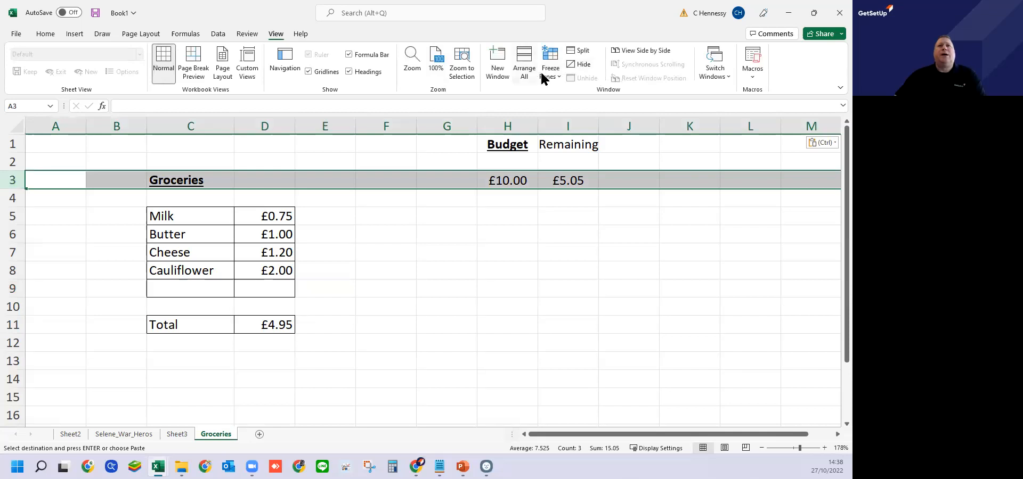
pyautogui.click(554, 75)
pyautogui.click(564, 99)
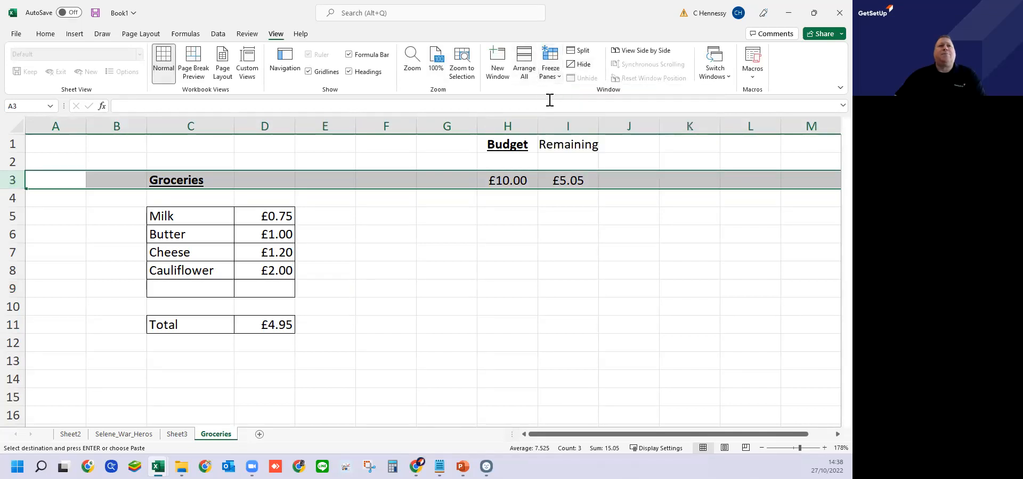
pyautogui.click(404, 257)
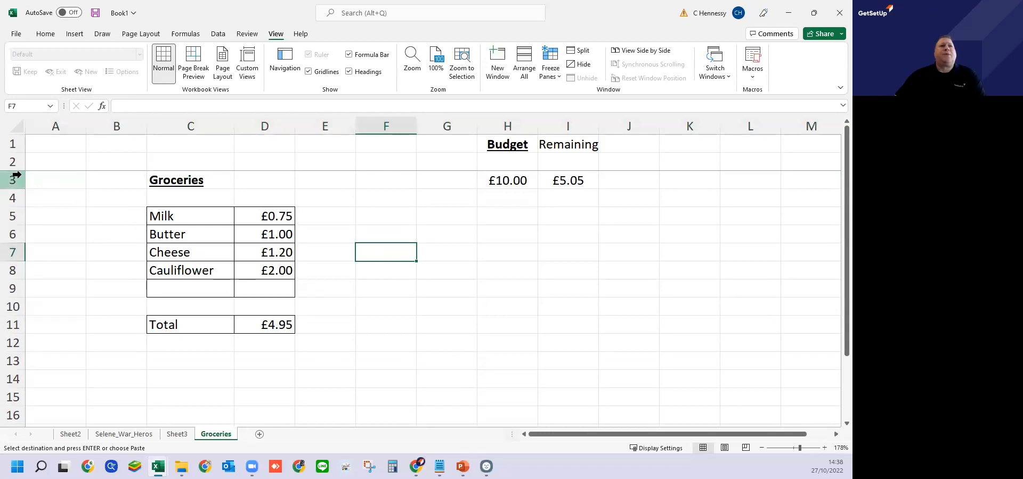
# Undo the paste on the Groceries sheet and unfreeze its panes
pyautogui.click(39, 36)
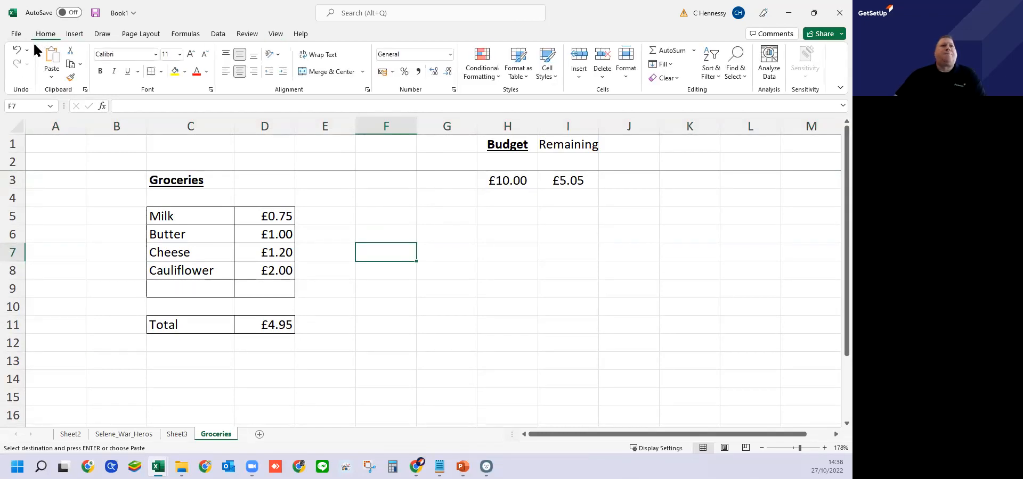
pyautogui.click(15, 51)
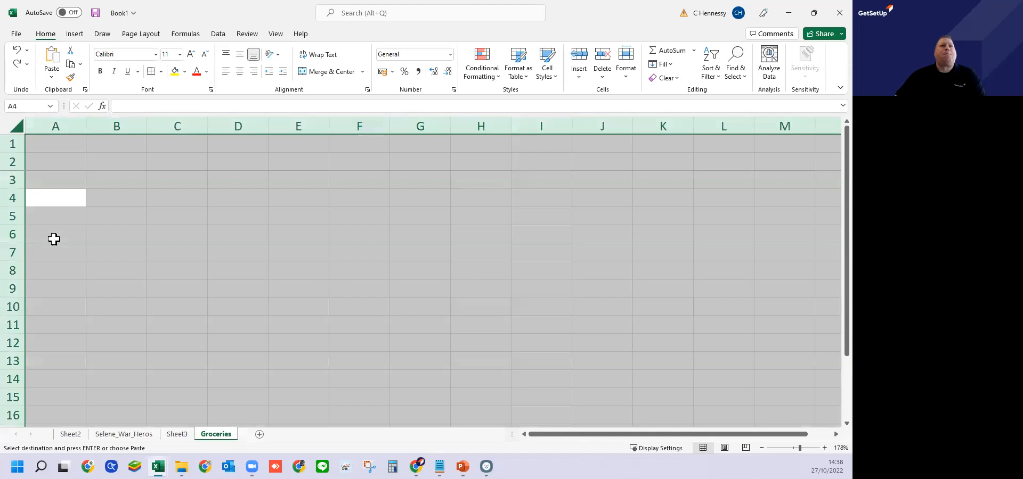
pyautogui.click(64, 246)
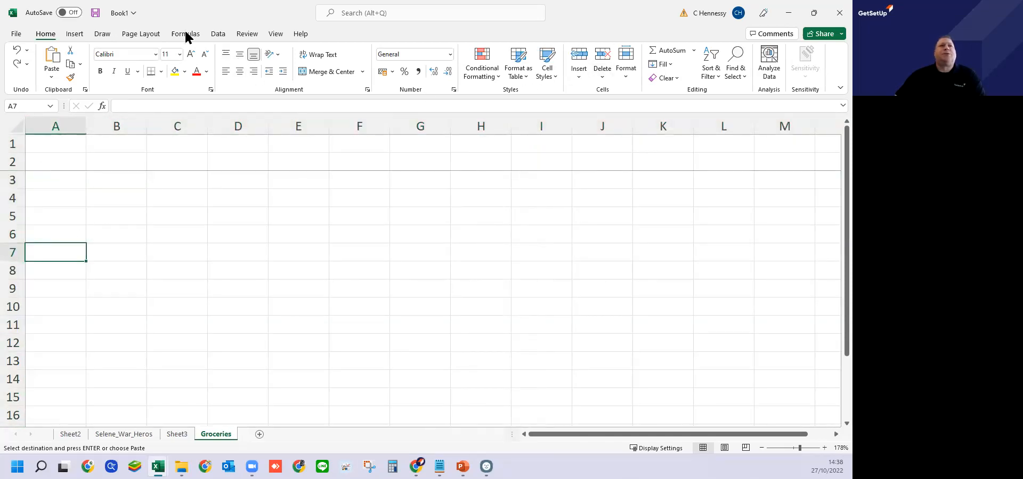
pyautogui.click(223, 37)
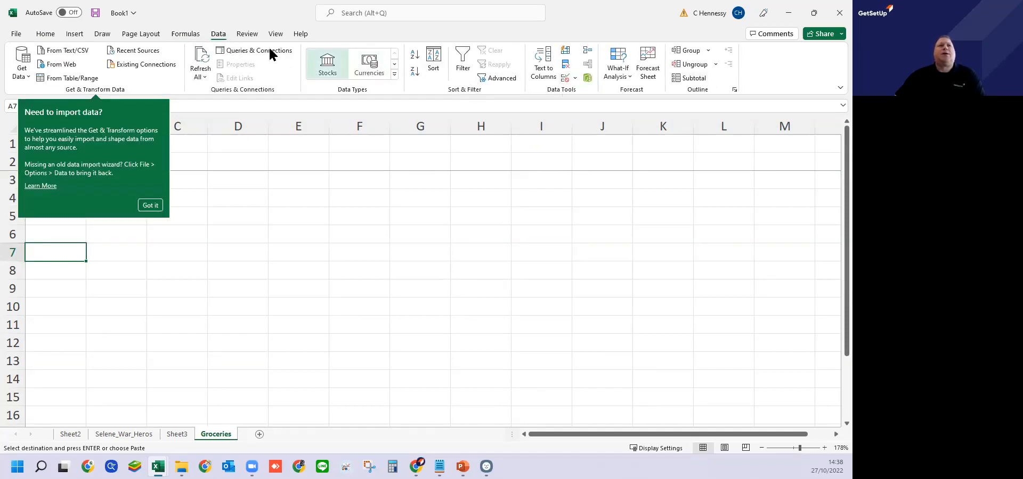
pyautogui.click(275, 33)
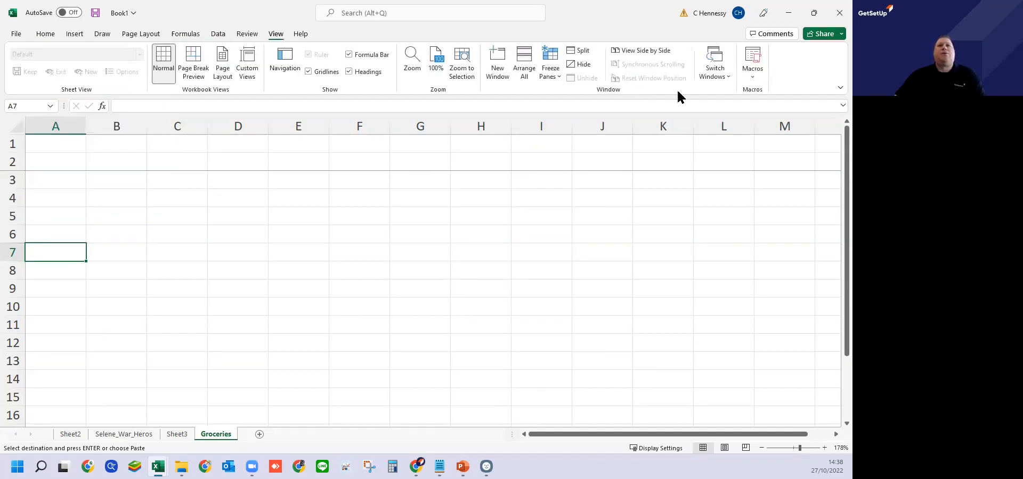
pyautogui.click(546, 75)
pyautogui.click(556, 100)
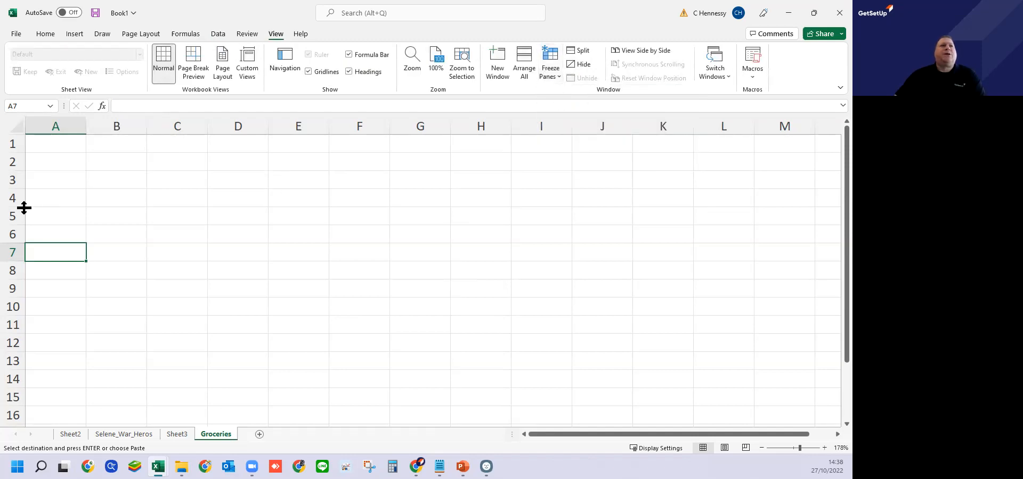
# Paste the copied grocery list and budget into the whole Groceries sheet, starting from cell A1
pyautogui.click(17, 127)
pyautogui.rightClick(16, 129)
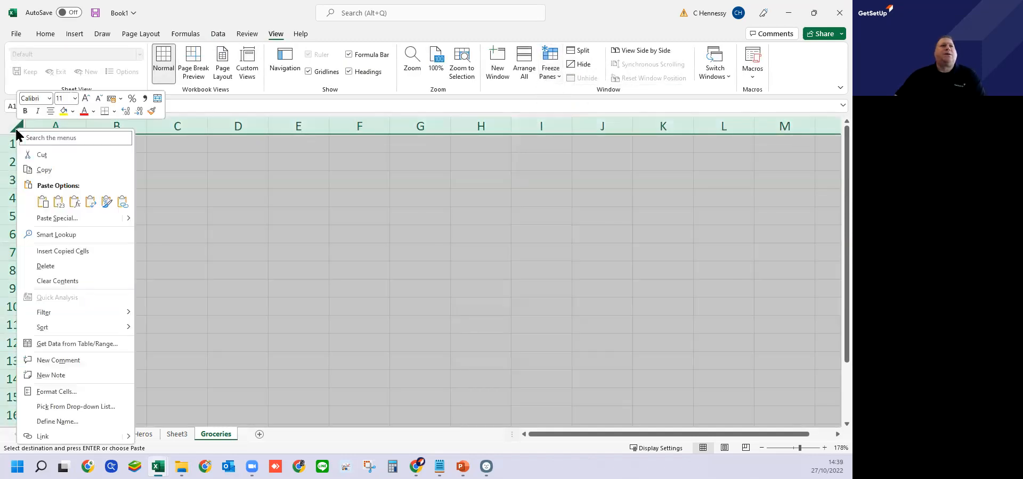
pyautogui.click(42, 202)
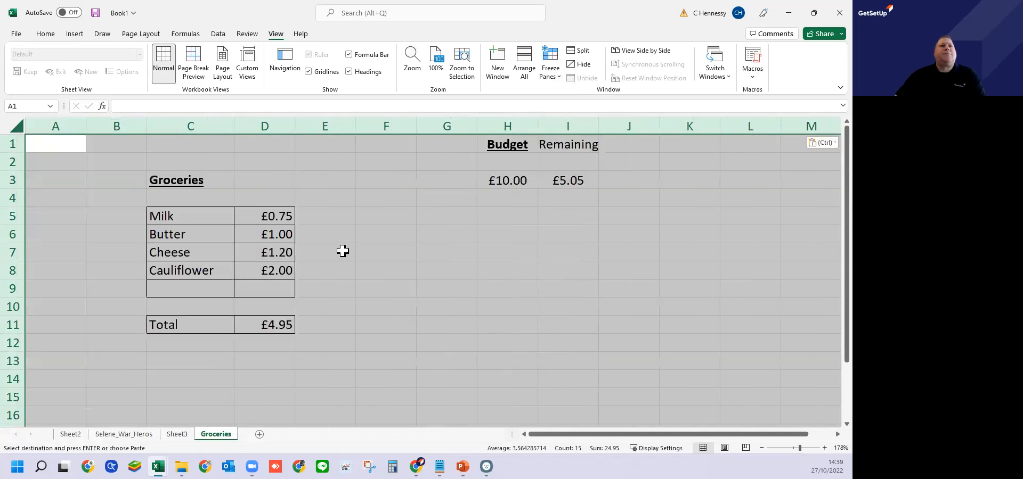
pyautogui.click(342, 251)
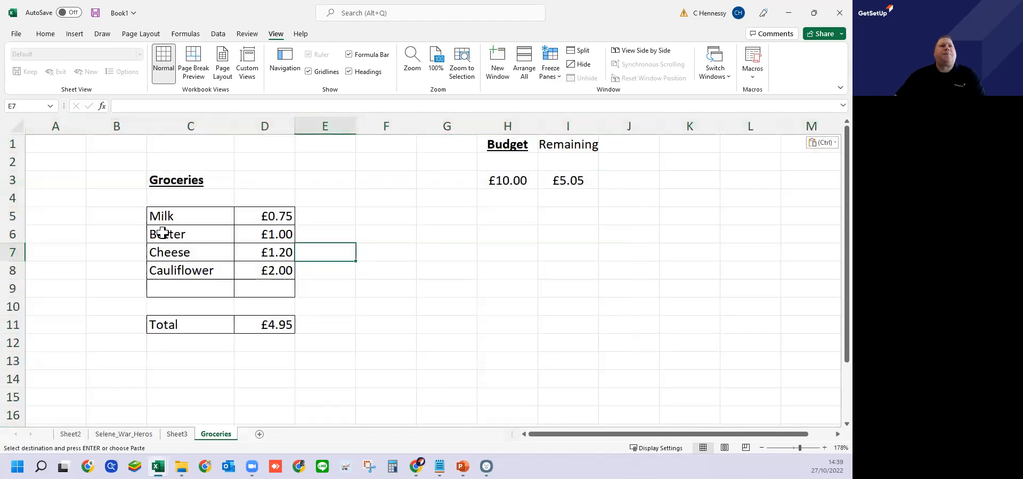
# Freeze the heading rows above row 4 on the Groceries sheet and check them by scrolling
pyautogui.click(16, 197)
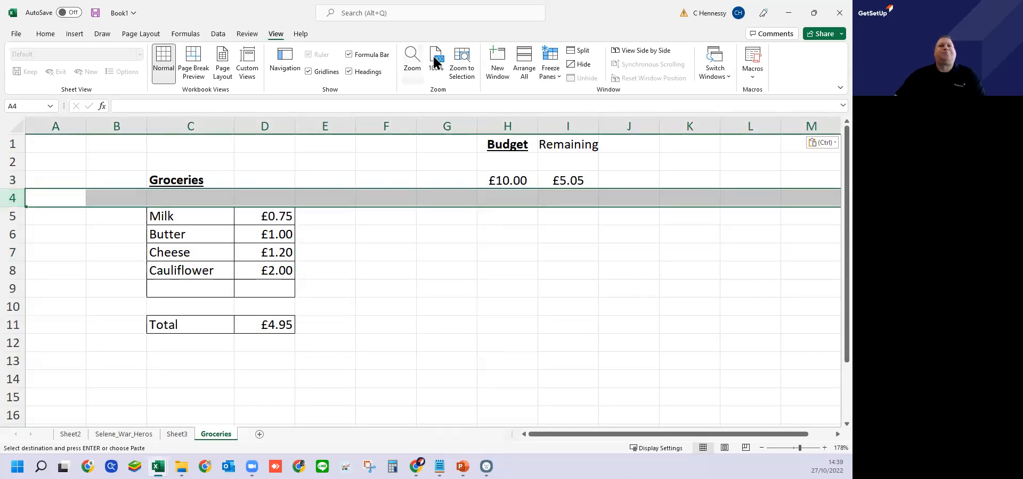
pyautogui.click(554, 81)
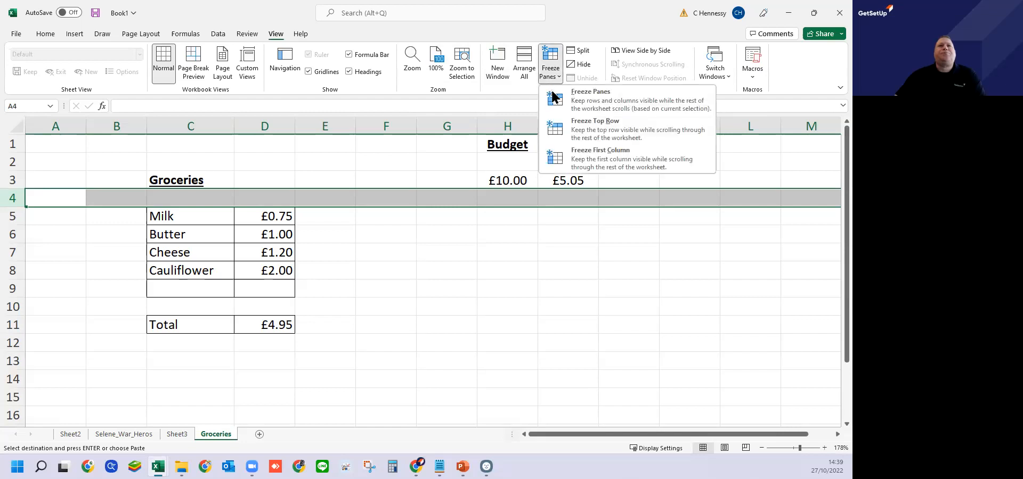
pyautogui.click(581, 98)
pyautogui.scroll(-2, 390, 278)
pyautogui.scroll(2, 390, 279)
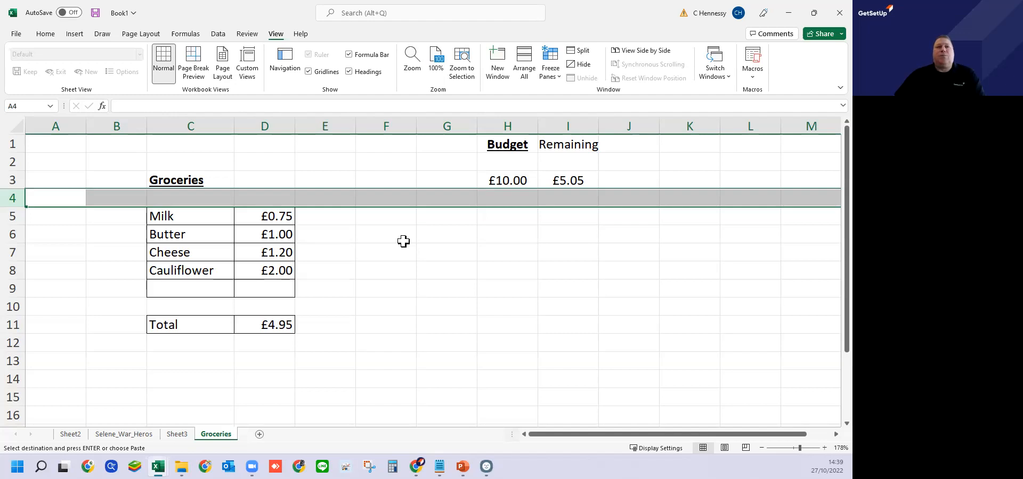
# Look through the Sheet2, Selene_War_Heros and Sheet3 worksheets, ending on Sheet2
pyautogui.click(80, 433)
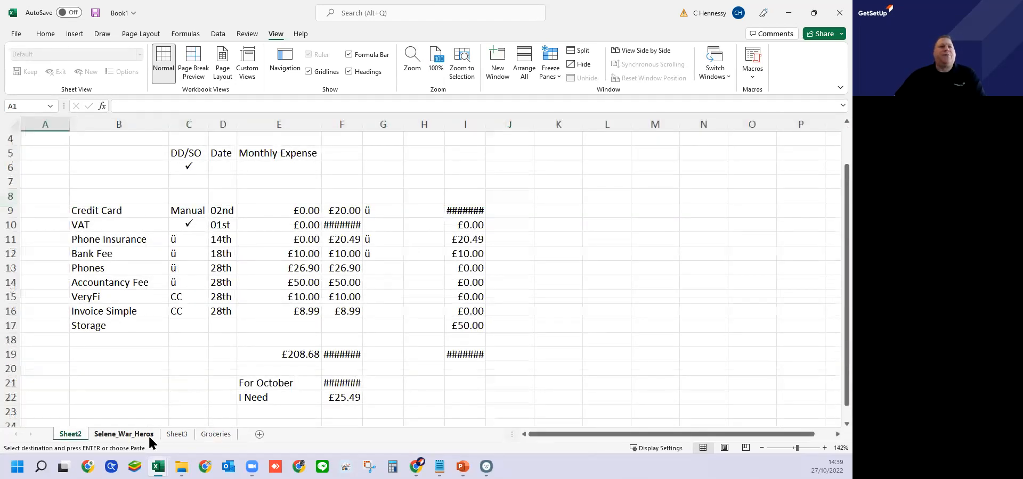
pyautogui.click(147, 435)
pyautogui.click(176, 434)
pyautogui.click(135, 434)
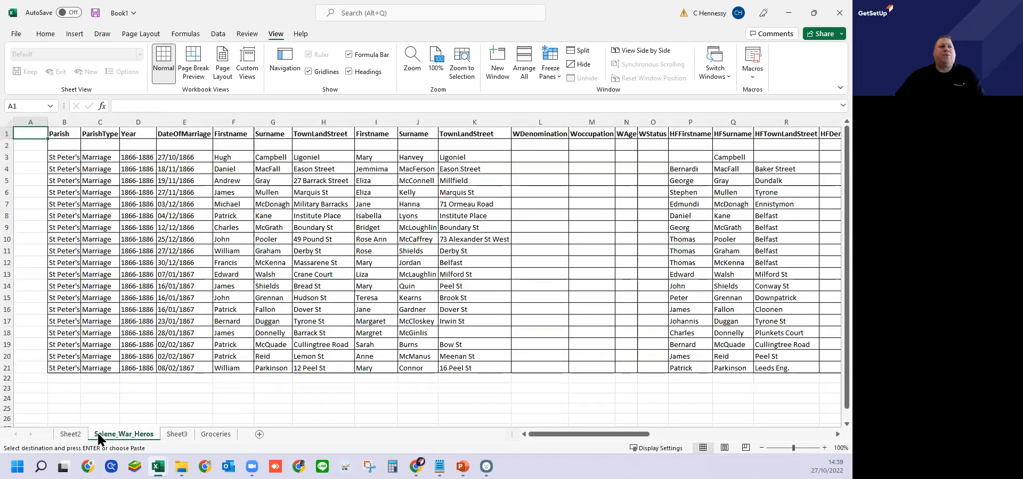
pyautogui.click(73, 434)
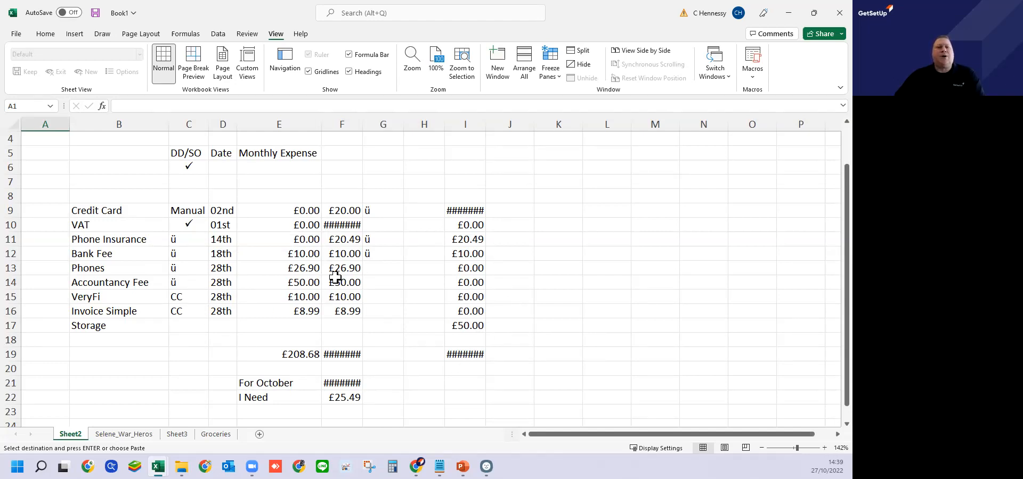
# Save the workbook to the Desktop under the name groceries, in the Excel Workbook file format
pyautogui.click(16, 35)
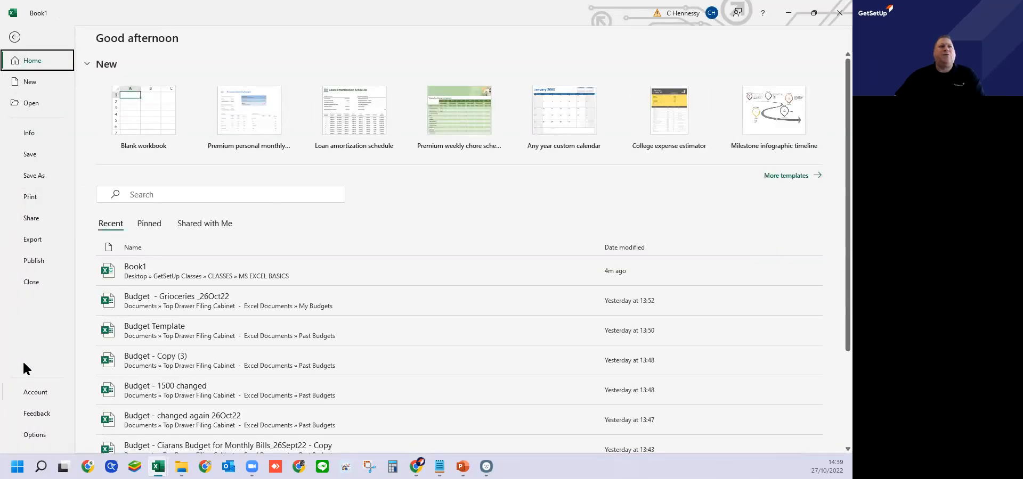
pyautogui.click(36, 177)
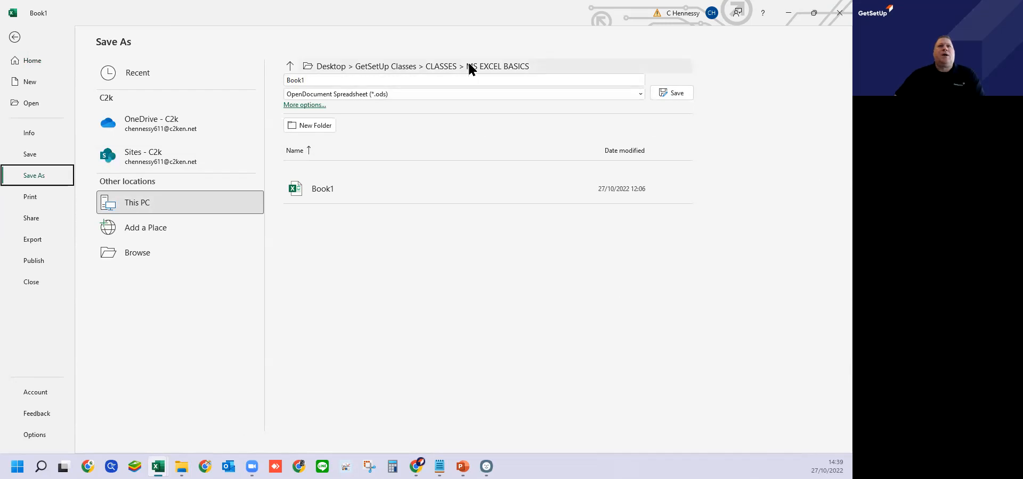
pyautogui.click(333, 66)
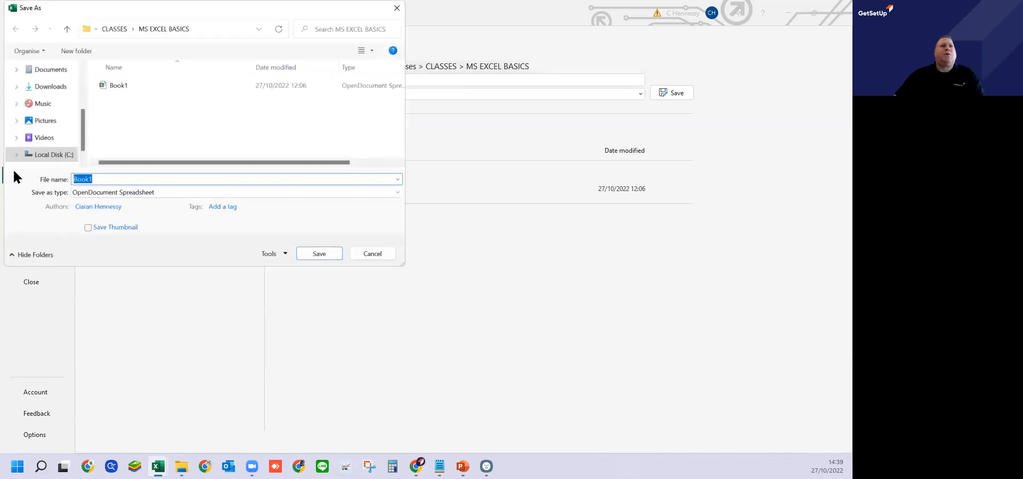
pyautogui.moveTo(80, 128); pyautogui.dragTo(81, 96)
pyautogui.click(49, 132)
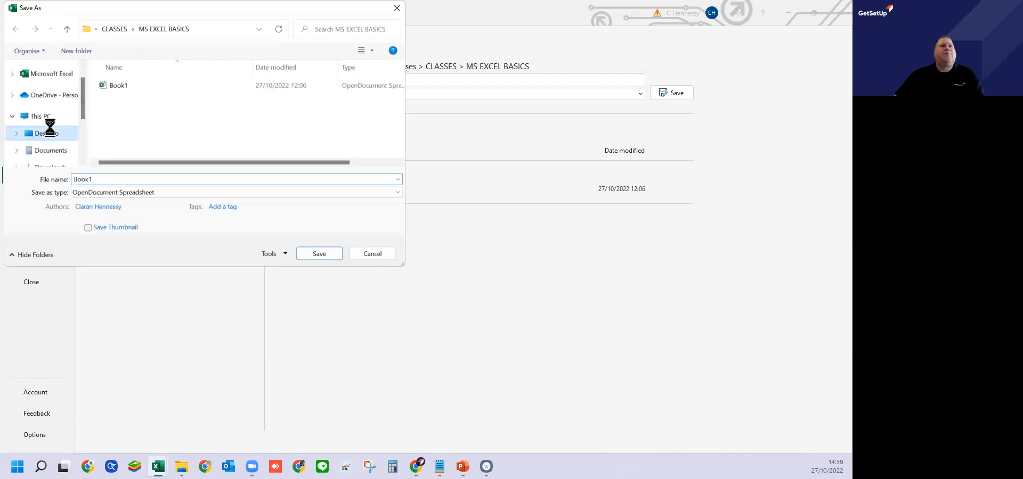
pyautogui.doubleClick(115, 178)
pyautogui.write('gr')
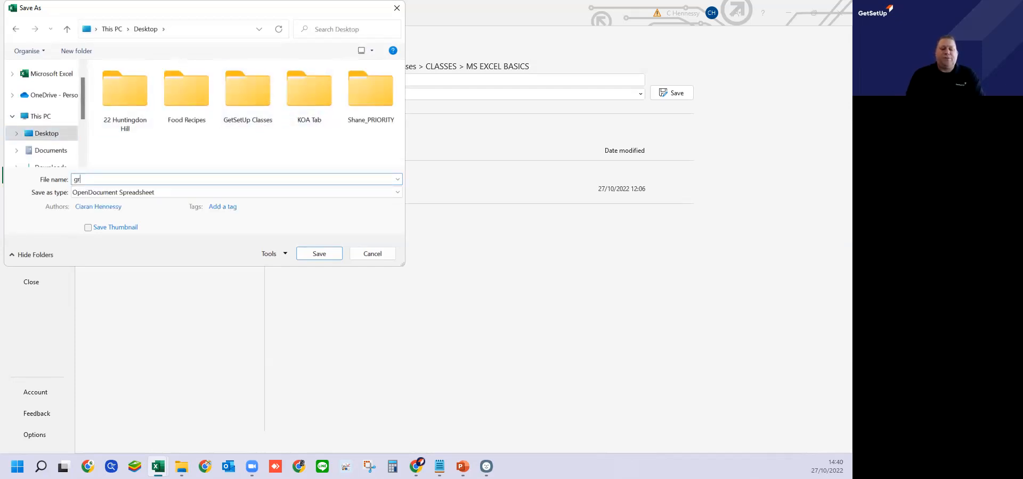
pyautogui.write('oceries')
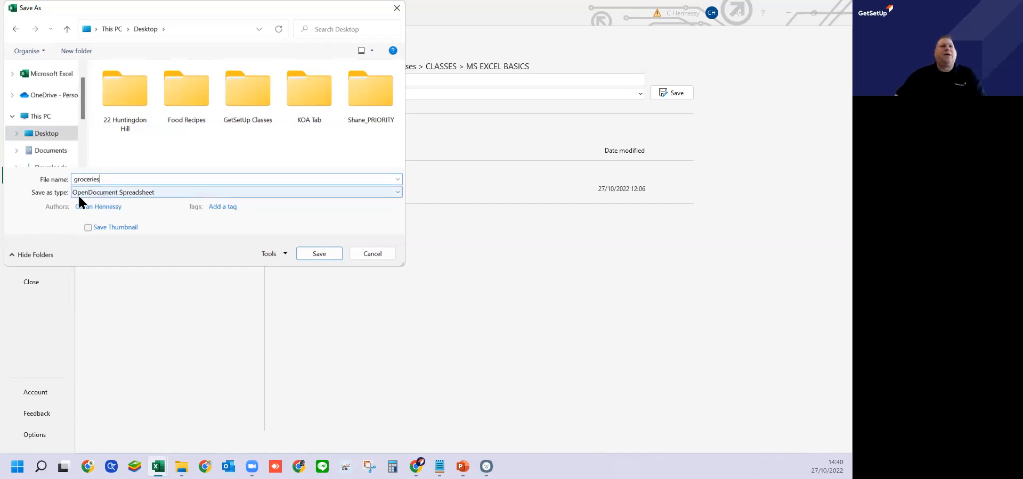
pyautogui.click(177, 195)
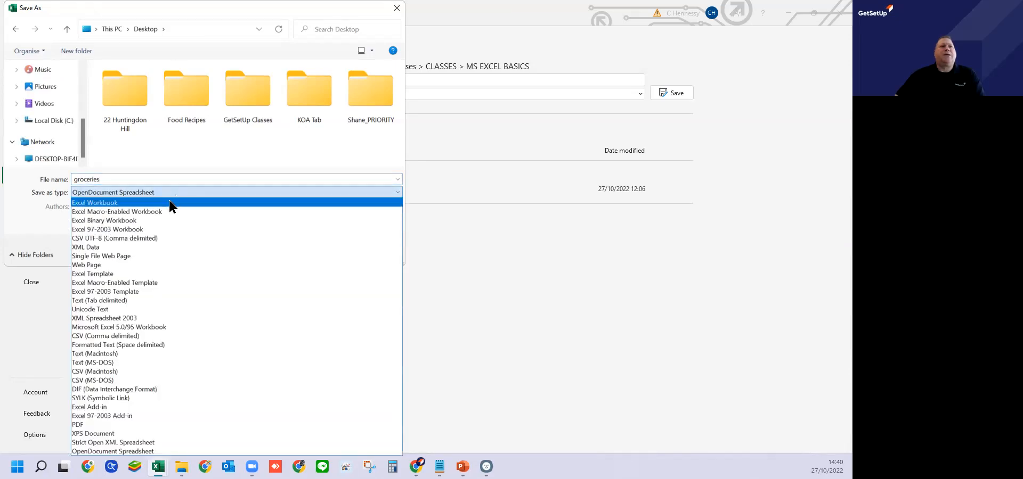
pyautogui.click(169, 203)
pyautogui.click(318, 253)
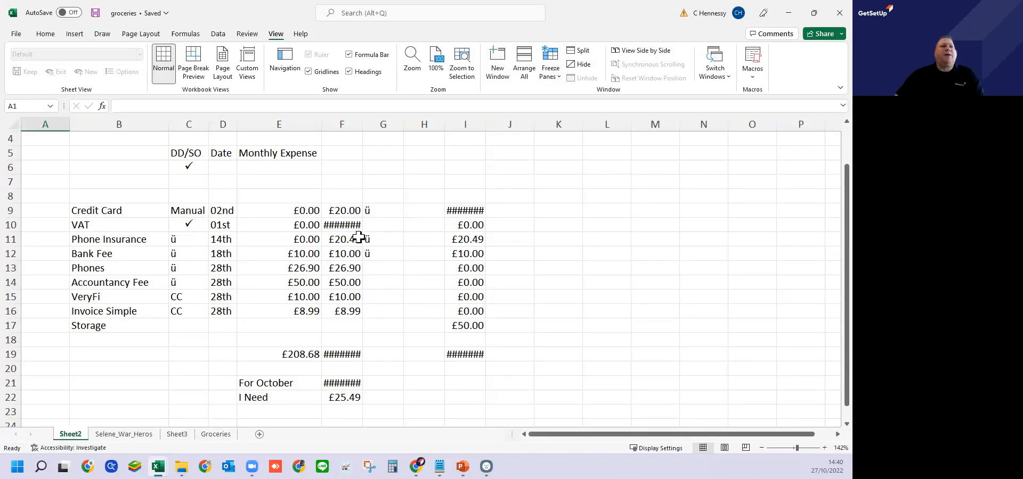
# Preview Sheet2 for printing with the number of copies set to 2, and return to the worksheet without printing
pyautogui.click(15, 34)
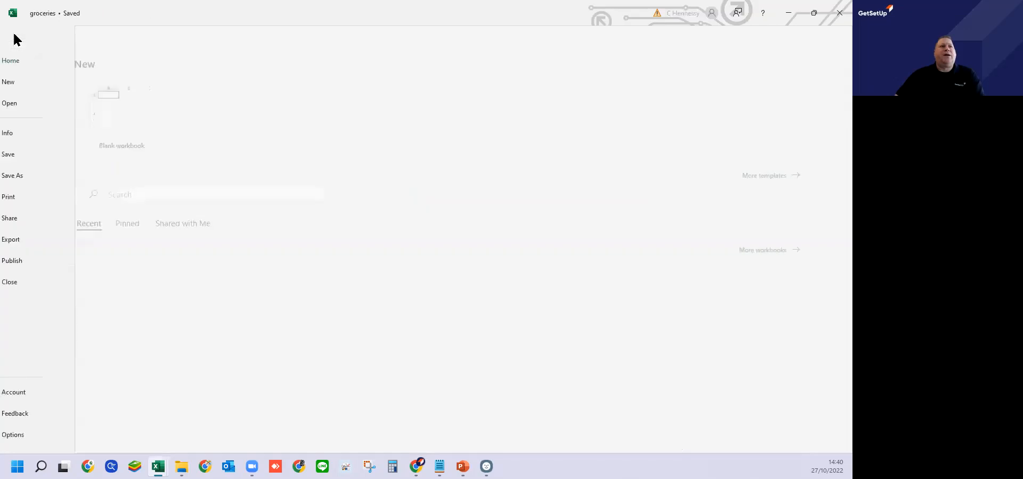
pyautogui.click(34, 196)
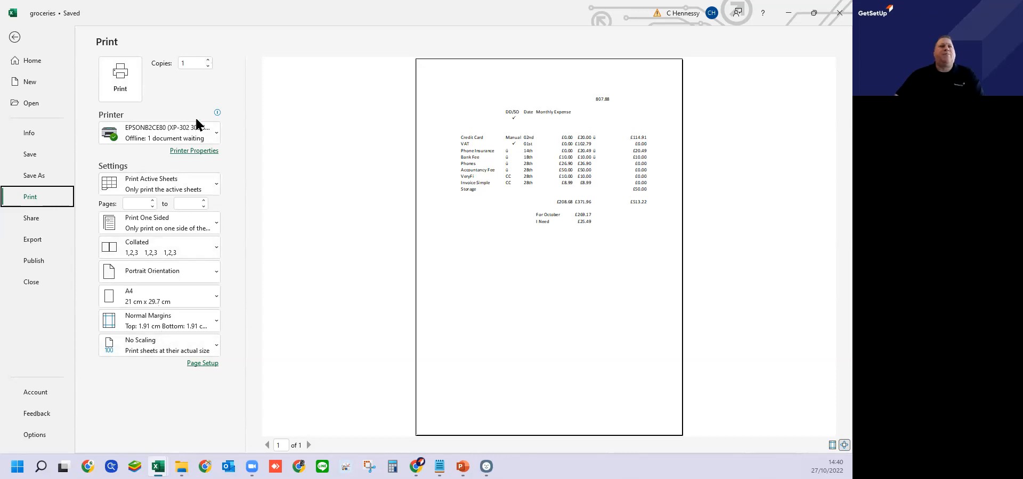
pyautogui.click(207, 60)
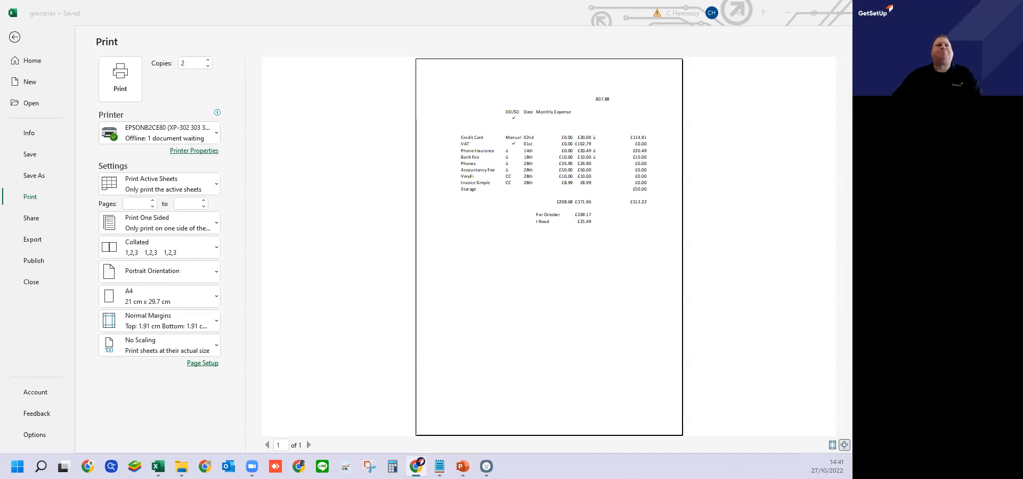
pyautogui.click(14, 37)
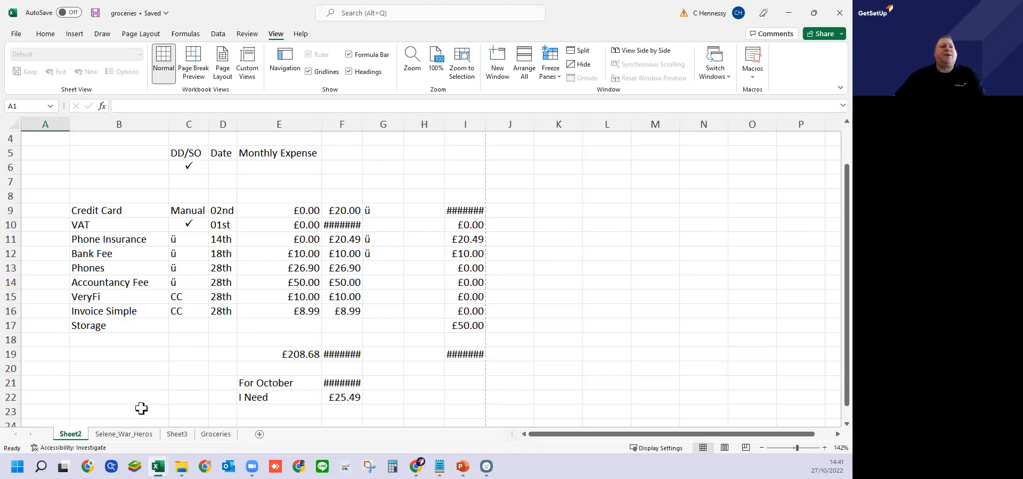
# Select rows 2 to 9 of the Selene_War_Heros sheet and open the custom Sort settings for them
pyautogui.click(130, 434)
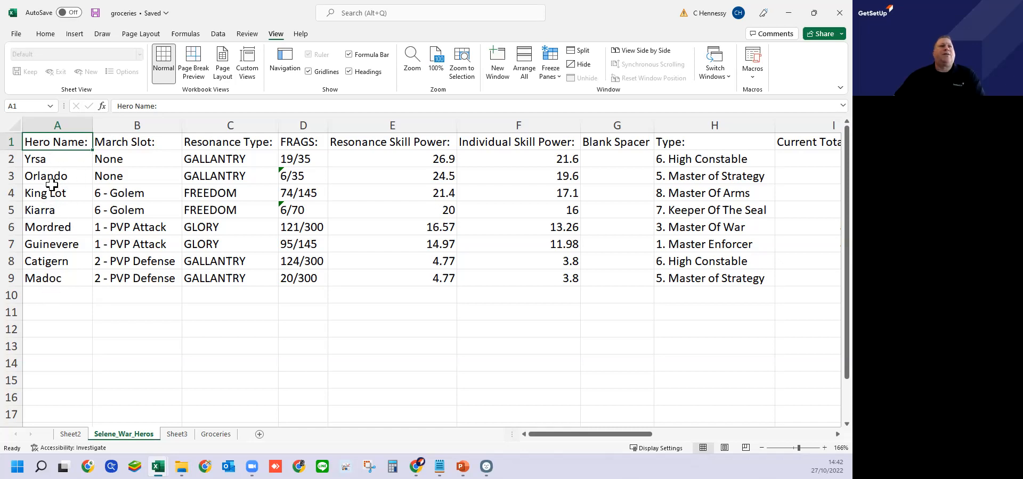
pyautogui.click(19, 156)
pyautogui.moveTo(19, 158); pyautogui.dragTo(10, 277)
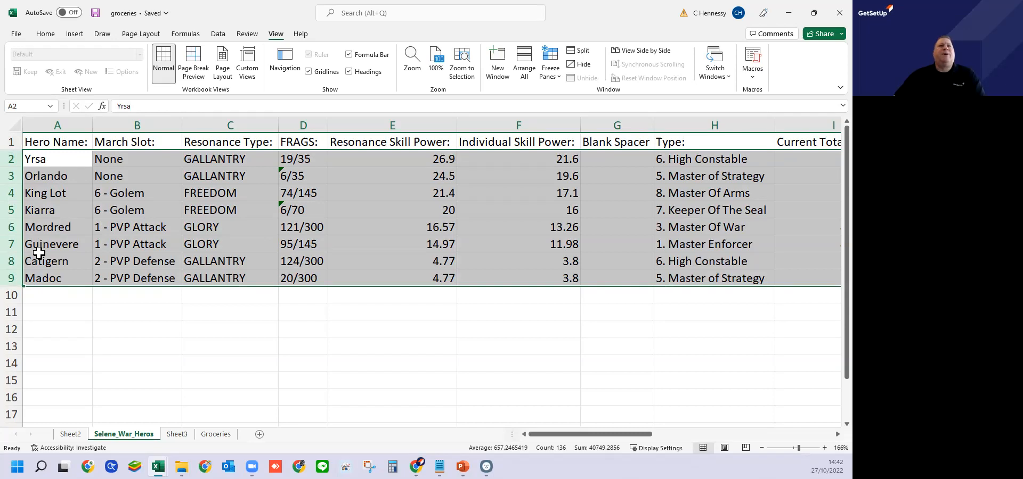
pyautogui.click(222, 36)
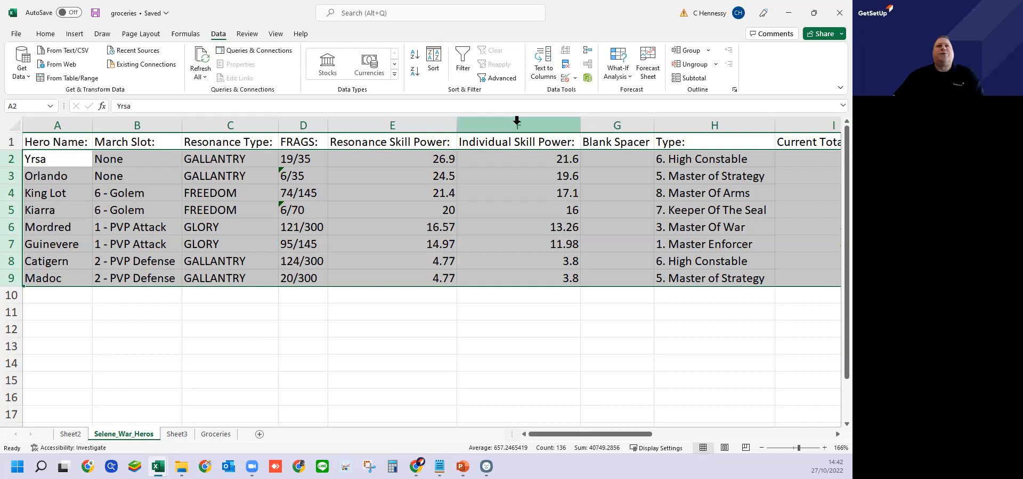
pyautogui.click(435, 64)
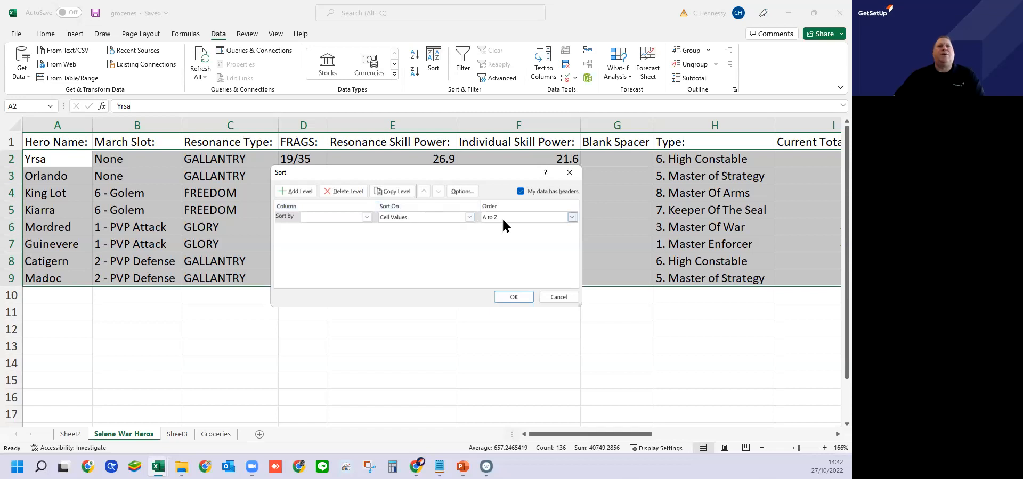
# Sort the selected hero rows by Hero Name and then by March Slot, both on cell values from A to Z
pyautogui.click(366, 217)
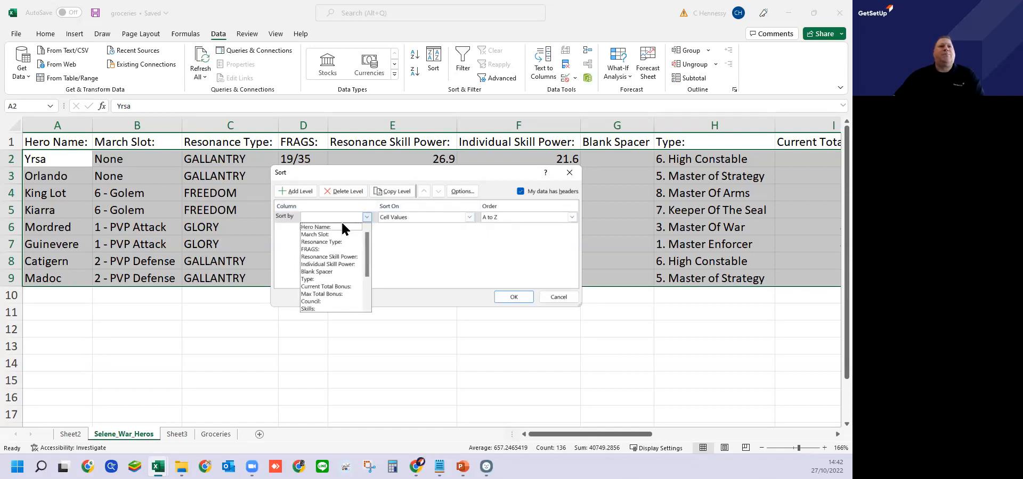
pyautogui.click(342, 223)
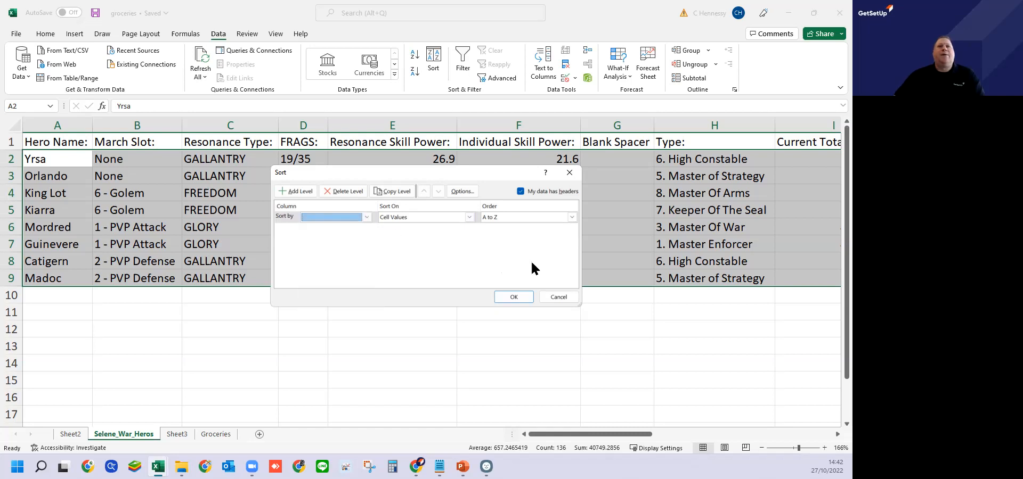
pyautogui.click(306, 193)
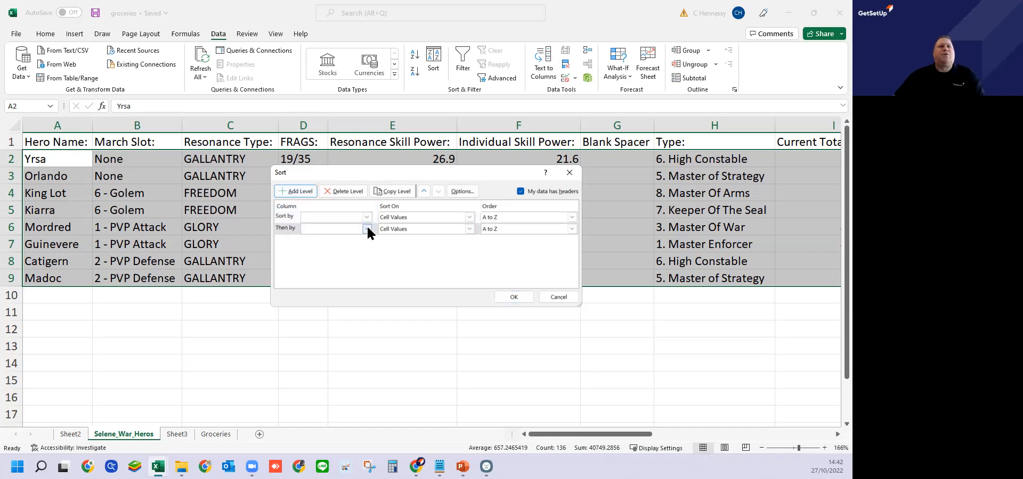
pyautogui.click(367, 229)
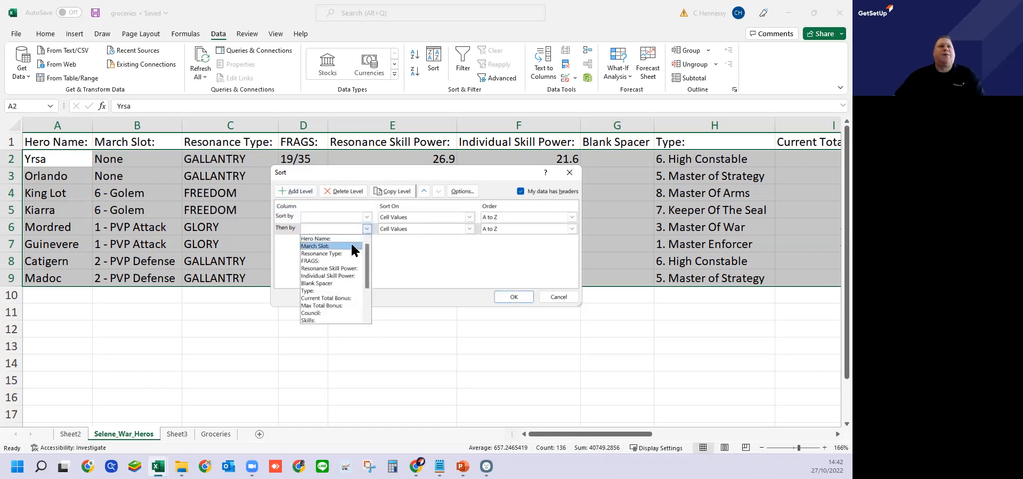
pyautogui.click(354, 246)
pyautogui.click(367, 217)
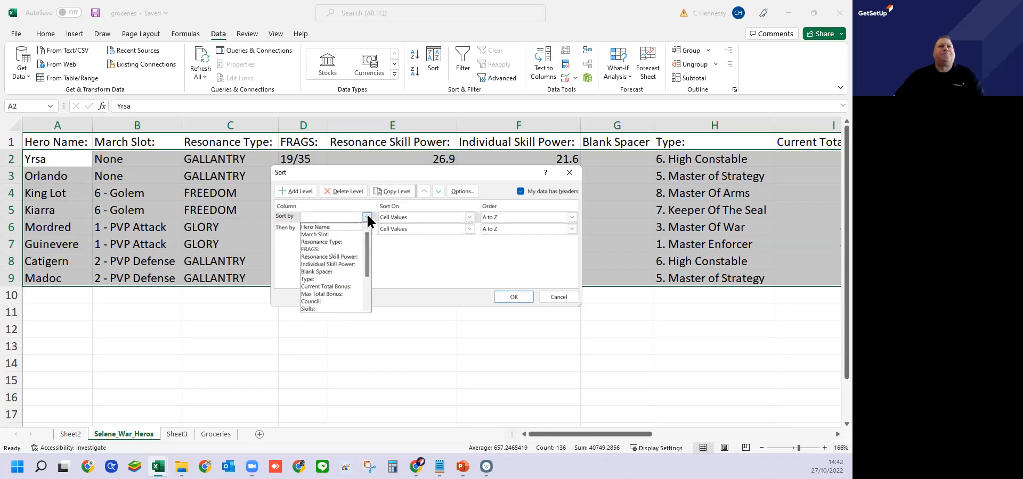
pyautogui.click(351, 228)
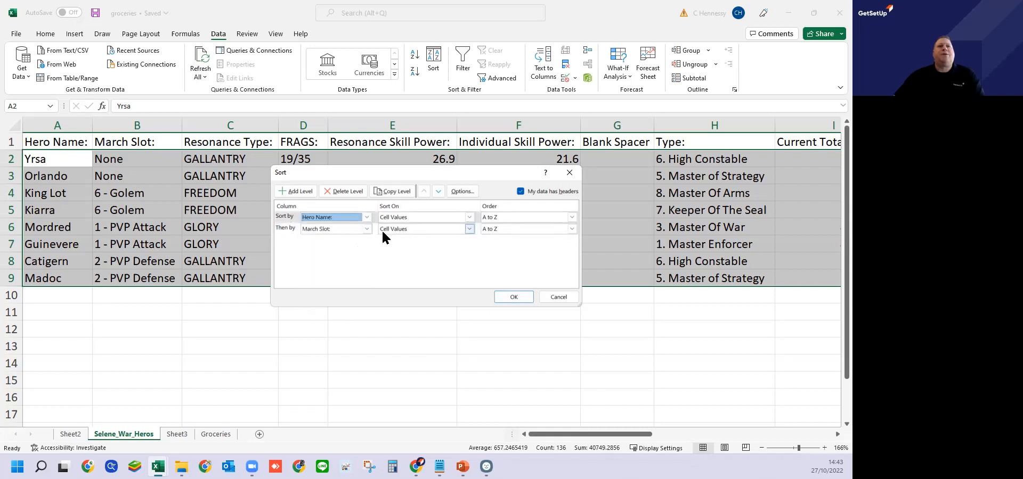
pyautogui.click(513, 298)
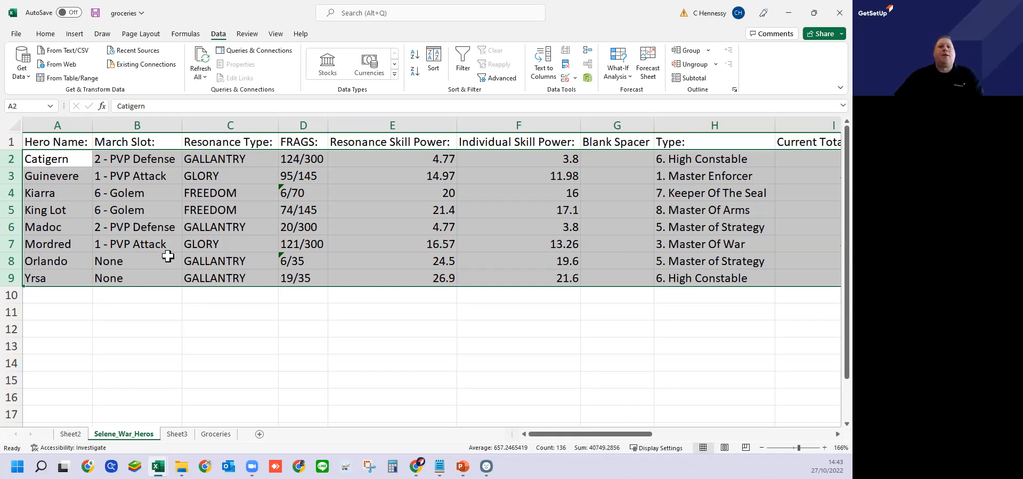
# Examine the DD/SO marks in cells C11 to C14 on Sheet2
pyautogui.click(70, 434)
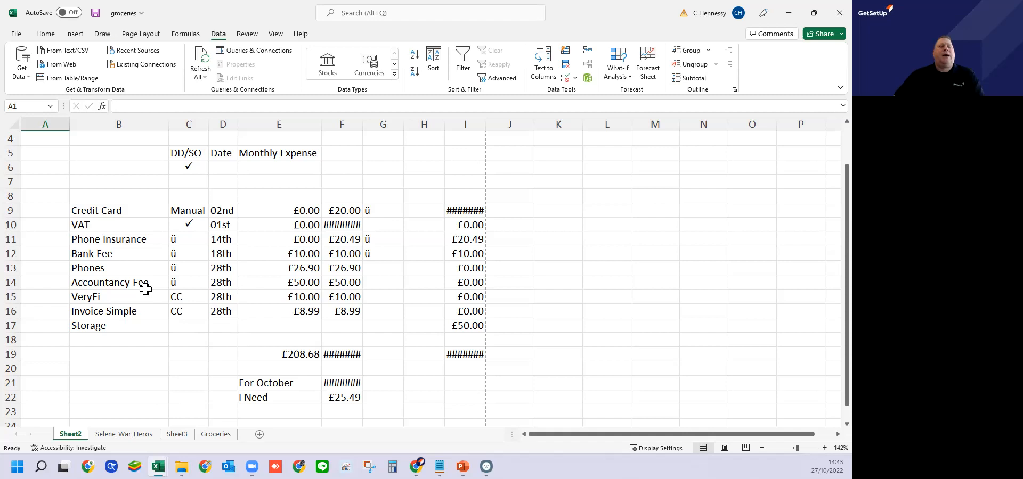
pyautogui.click(188, 241)
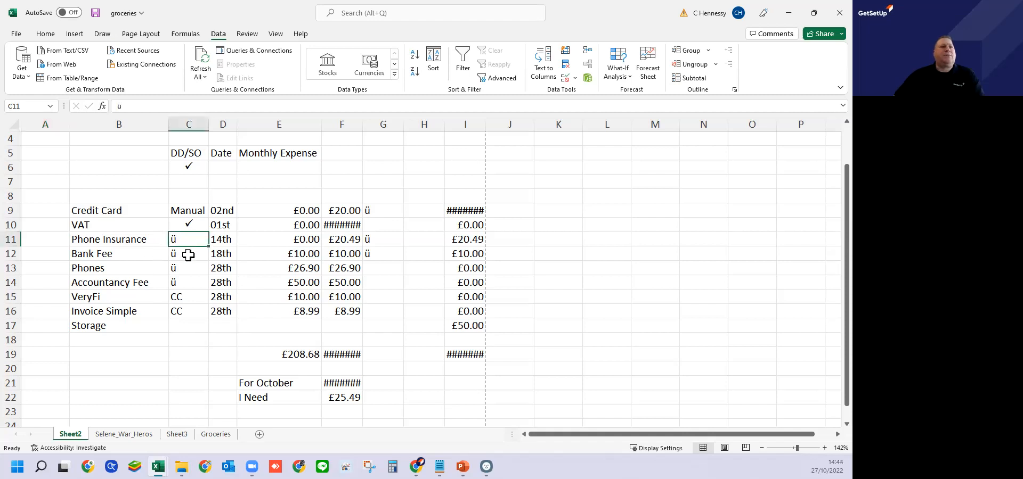
pyautogui.click(188, 254)
pyautogui.click(187, 266)
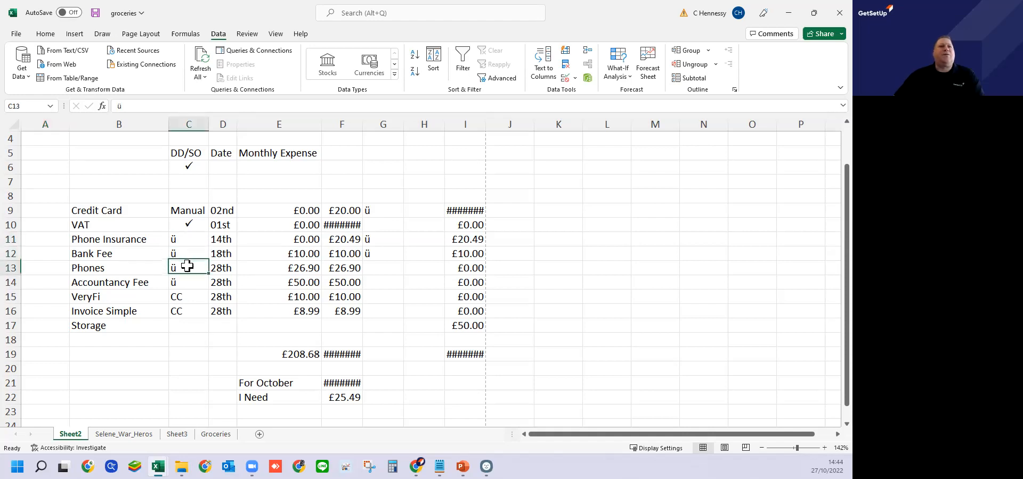
pyautogui.click(191, 283)
pyautogui.click(181, 268)
pyautogui.click(183, 254)
pyautogui.click(181, 241)
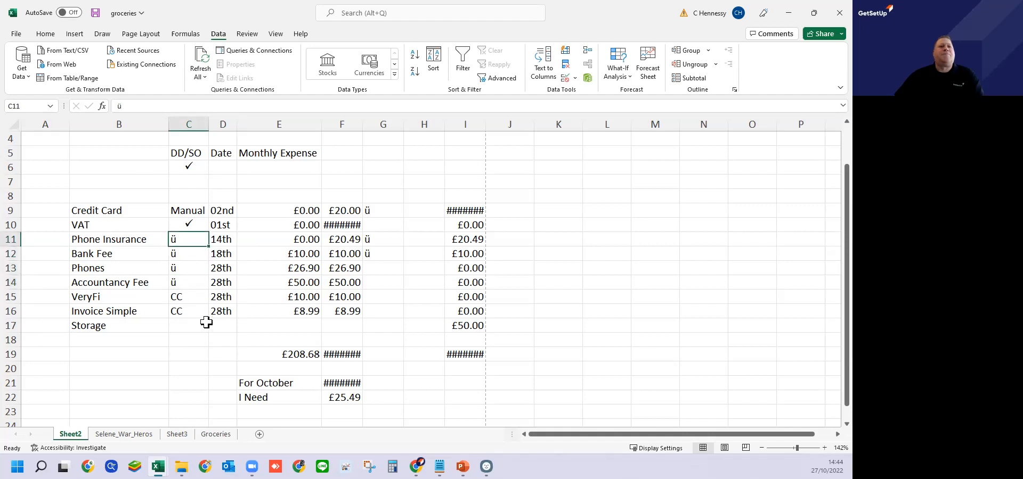
pyautogui.click(187, 267)
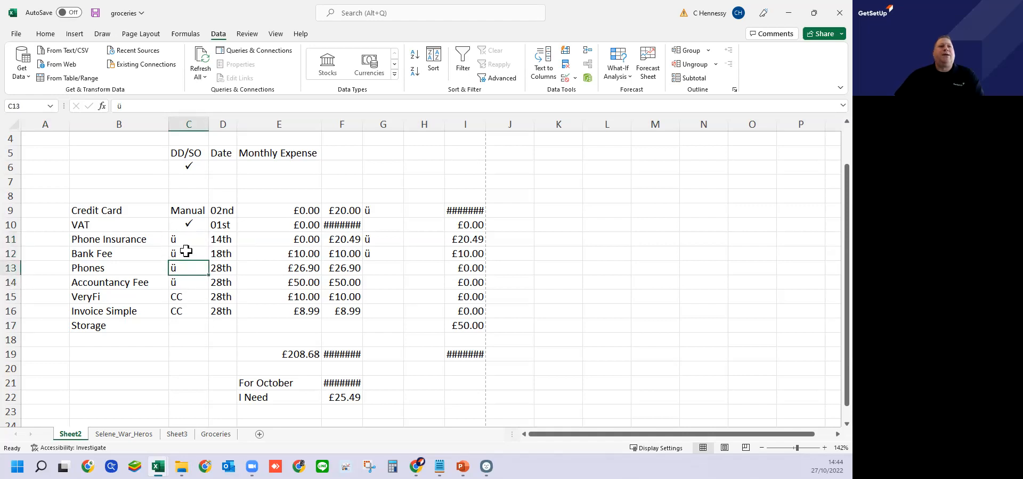
# Move the tick mark on Sheet2 from the VAT row's cell C10 to C6 and on to cell O10
pyautogui.click(187, 224)
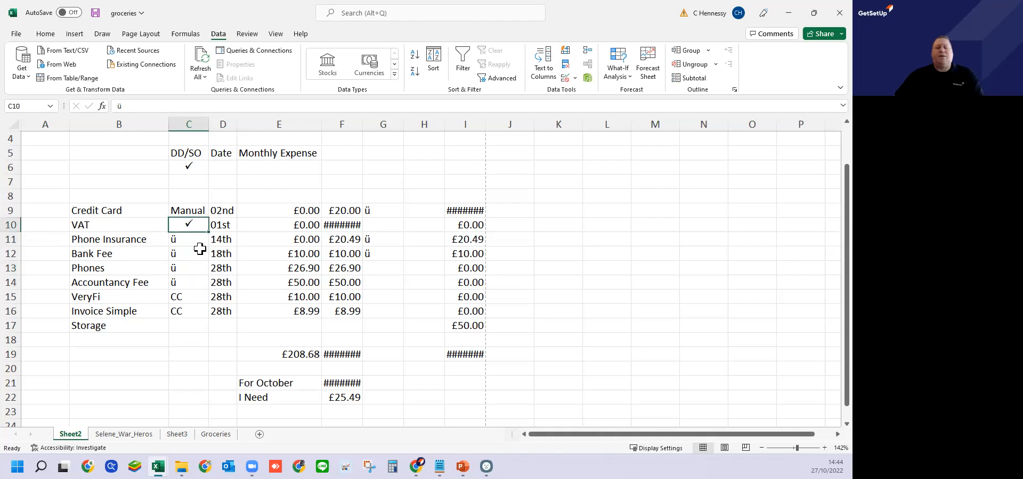
pyautogui.click(189, 168)
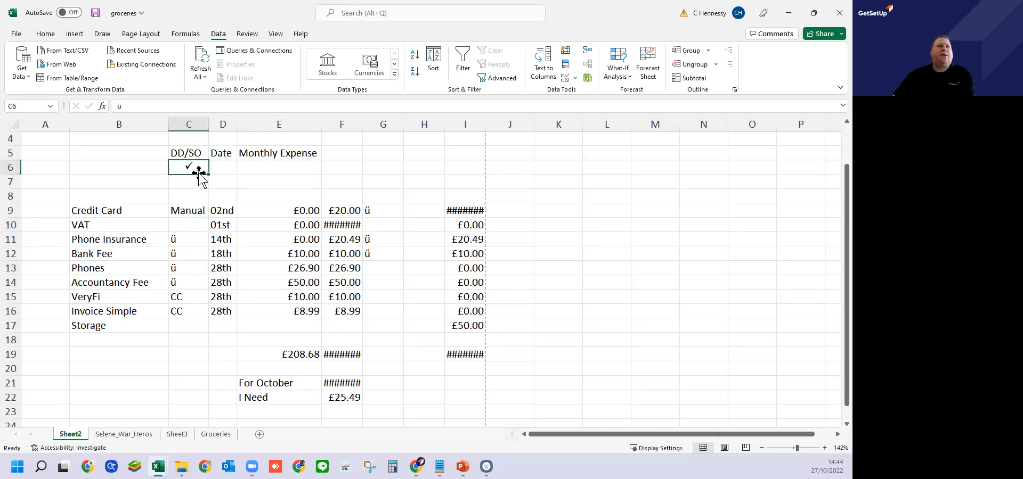
pyautogui.hotkey('ctrl', 'c')
pyautogui.click(729, 223)
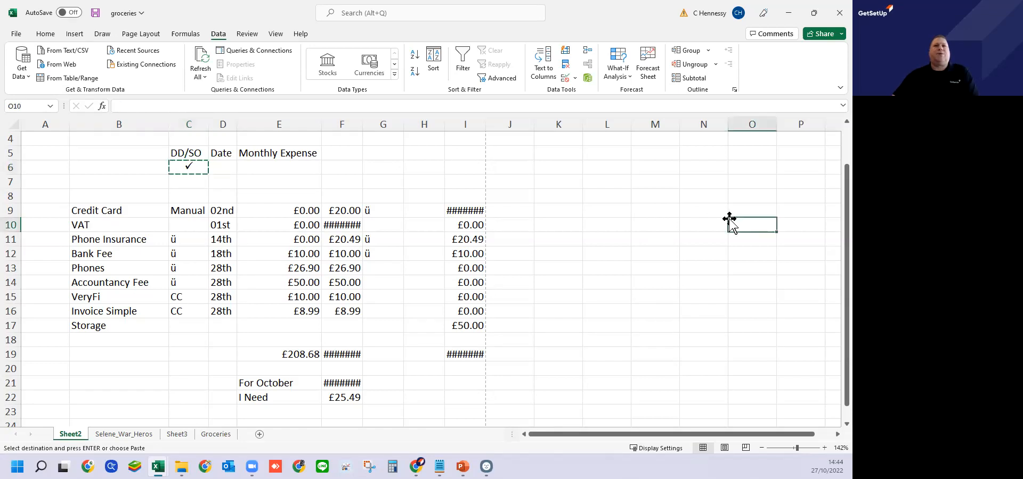
pyautogui.press('Return')
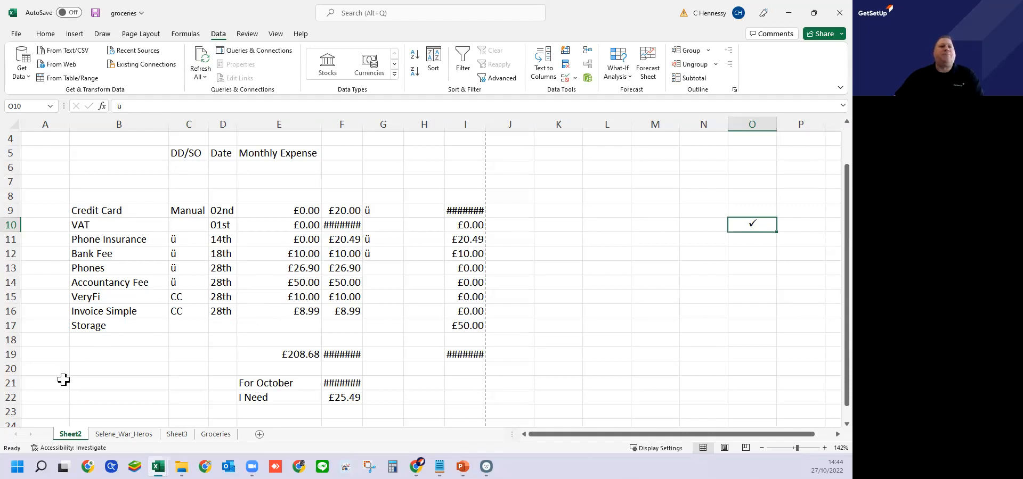
# Find Word among all installed apps and open it
pyautogui.click(17, 467)
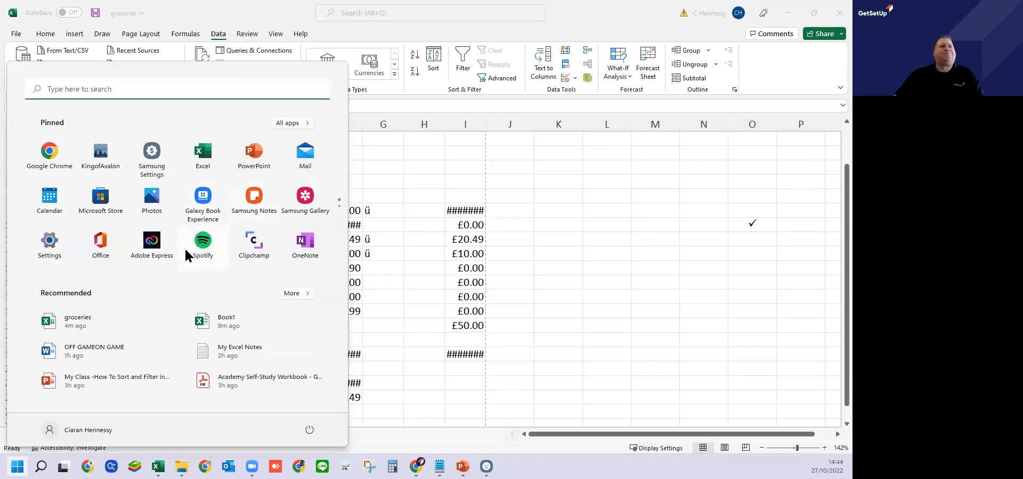
pyautogui.click(302, 123)
pyautogui.scroll(-15, 64, 339)
pyautogui.scroll(-10, 64, 340)
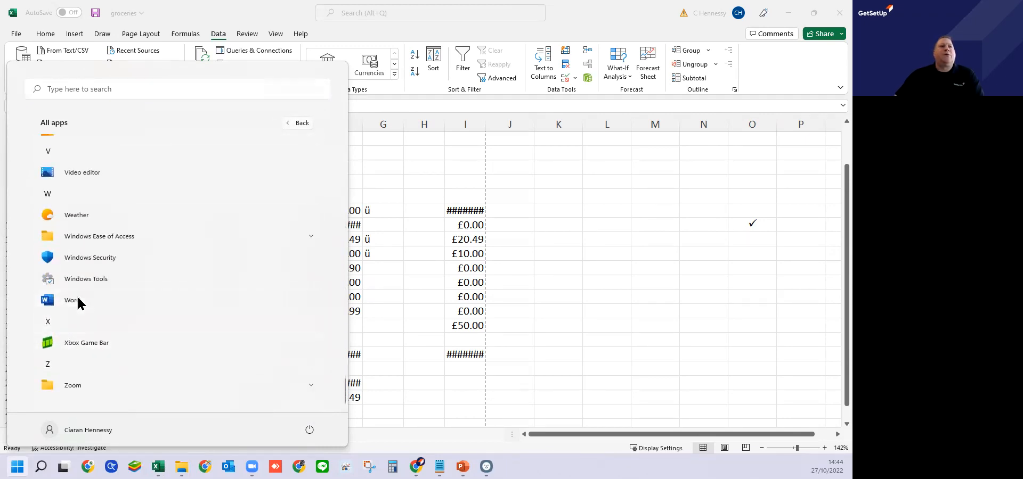
pyautogui.click(79, 302)
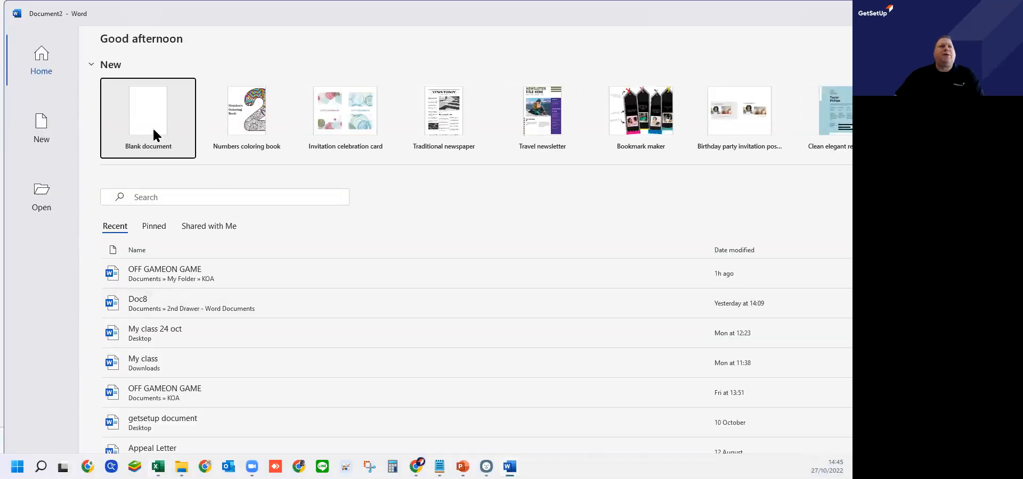
# Create a blank document, look through its insert commands for symbols, and maximize the document window
pyautogui.click(153, 134)
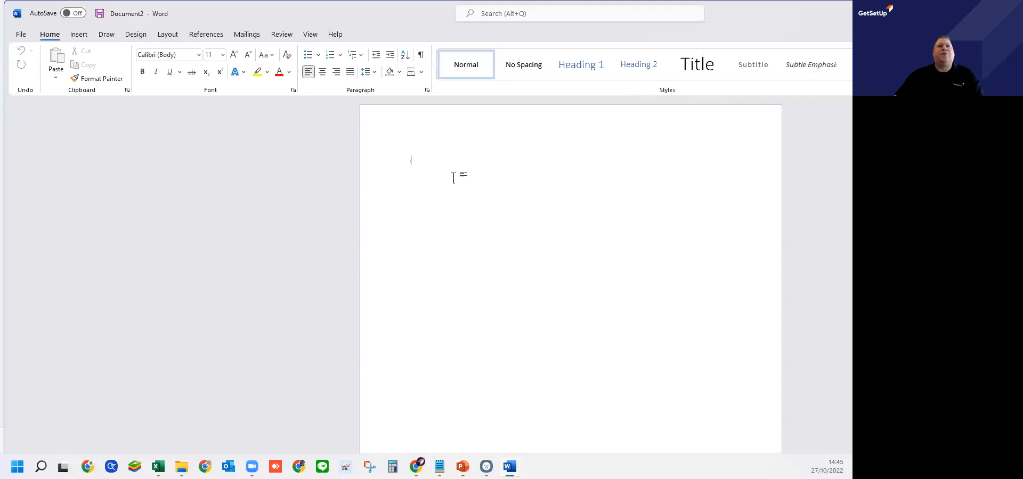
pyautogui.click(310, 35)
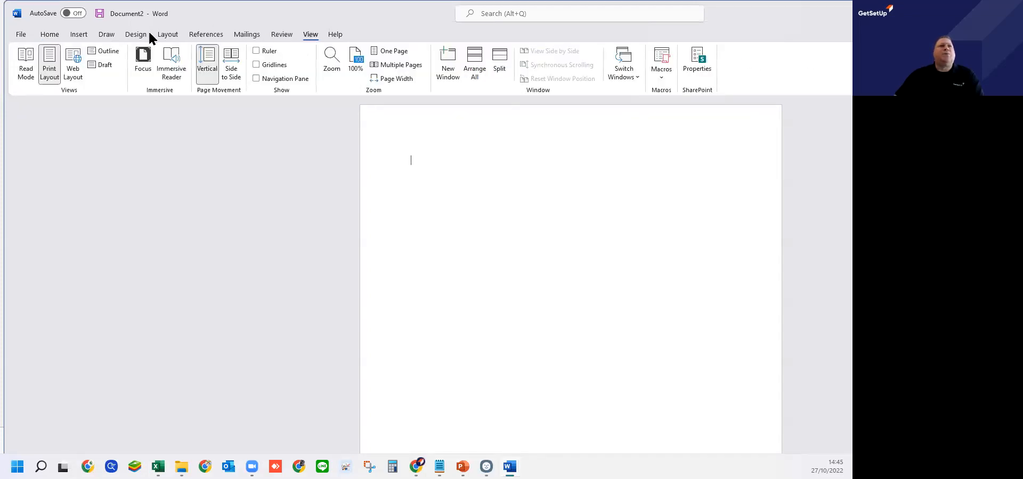
pyautogui.click(84, 34)
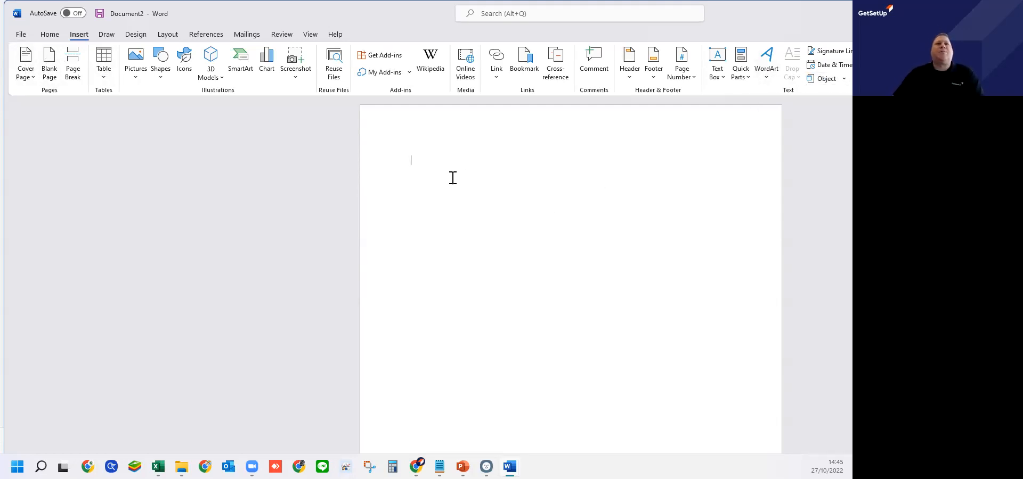
pyautogui.rightClick(421, 157)
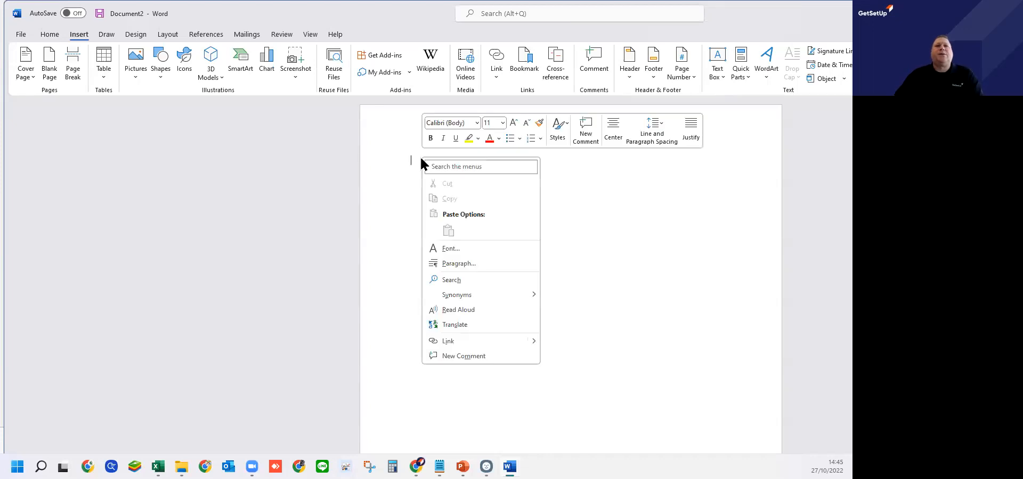
pyautogui.click(657, 178)
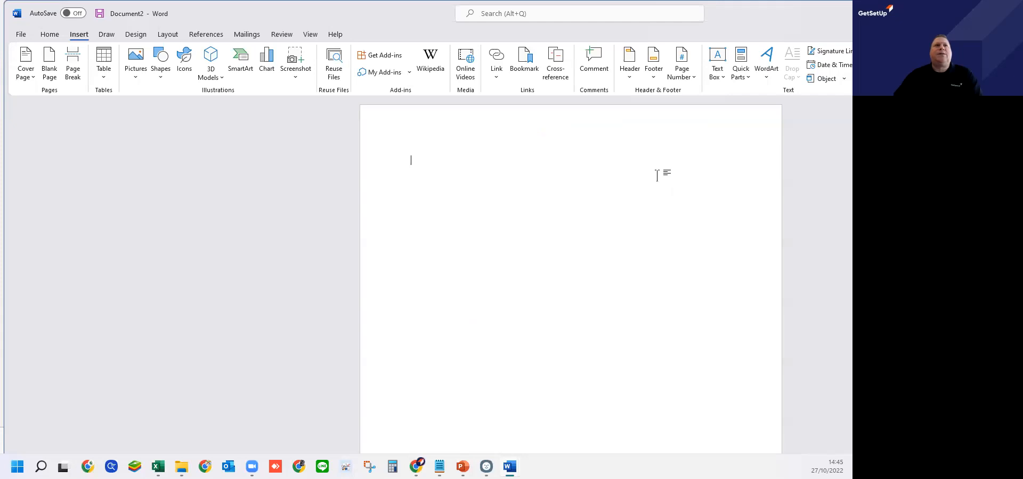
pyautogui.click(111, 34)
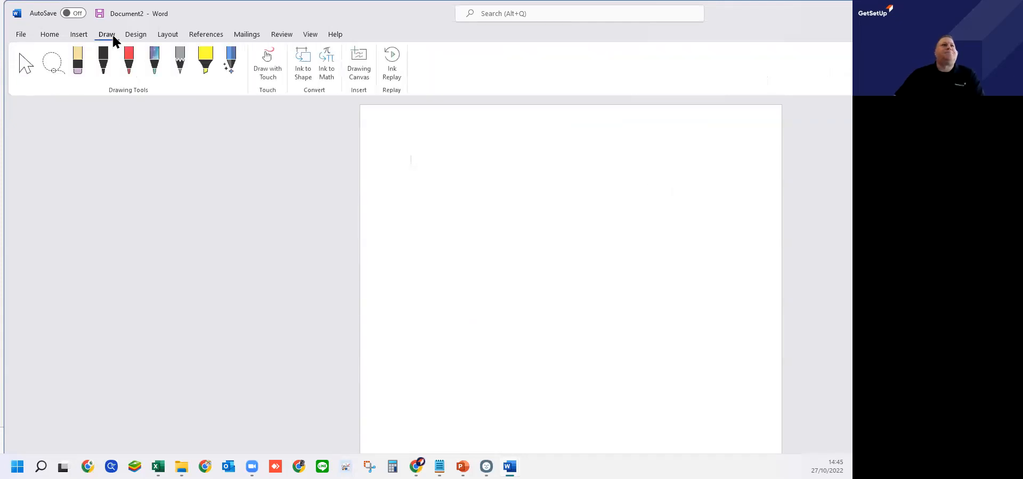
pyautogui.click(53, 35)
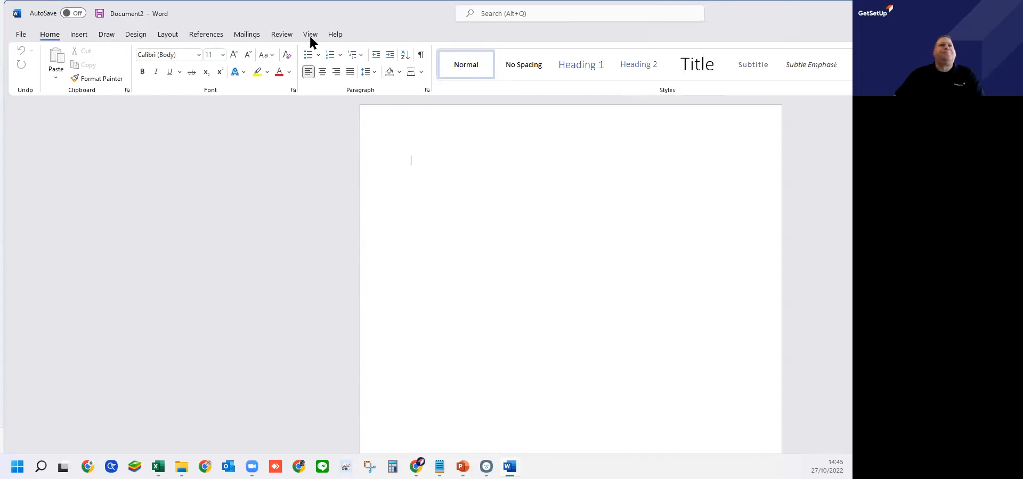
pyautogui.click(81, 34)
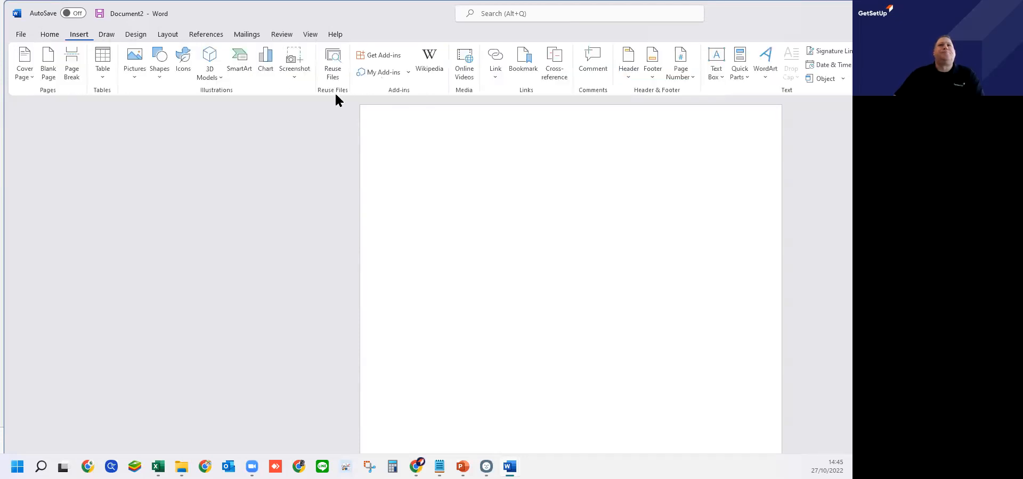
pyautogui.click(826, 79)
pyautogui.click(826, 78)
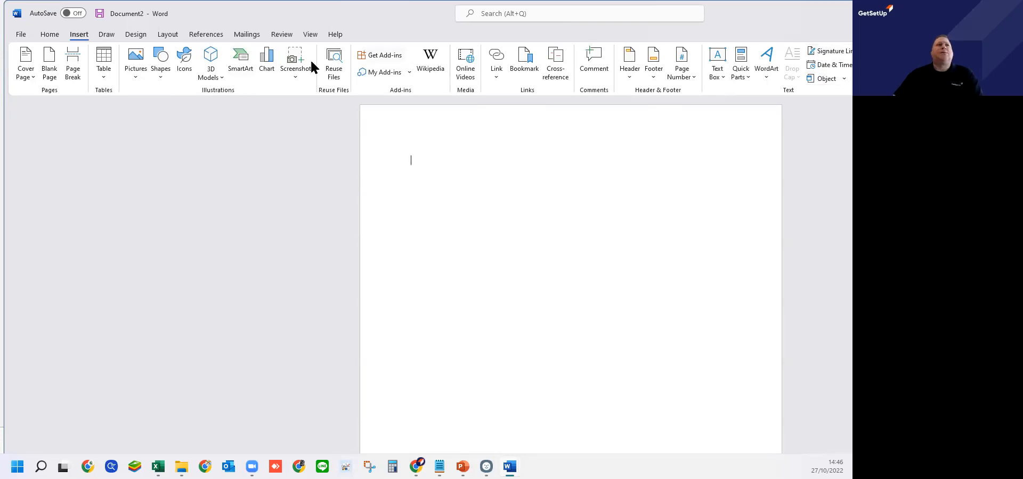
pyautogui.doubleClick(394, 20)
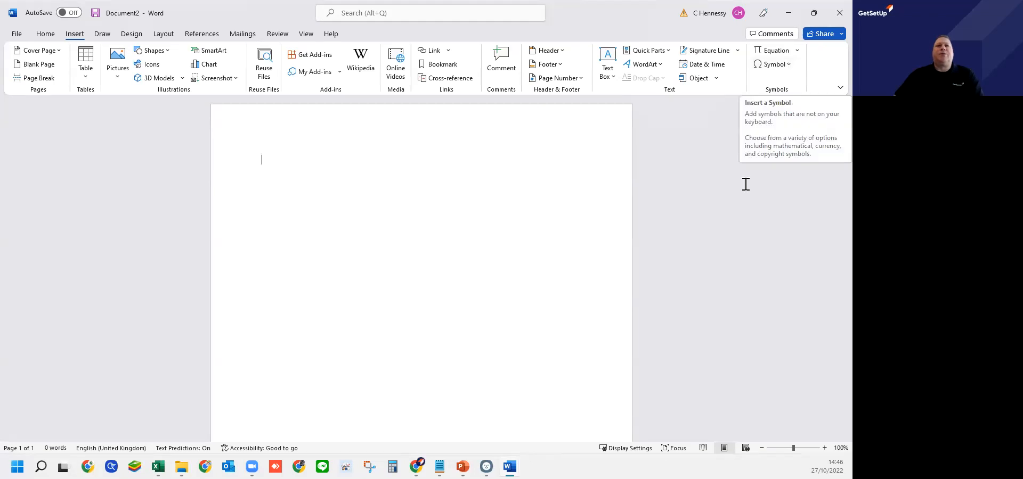
# Look through the full symbol table, from the Latin to the Cyrillic characters, for a tick mark
pyautogui.click(790, 64)
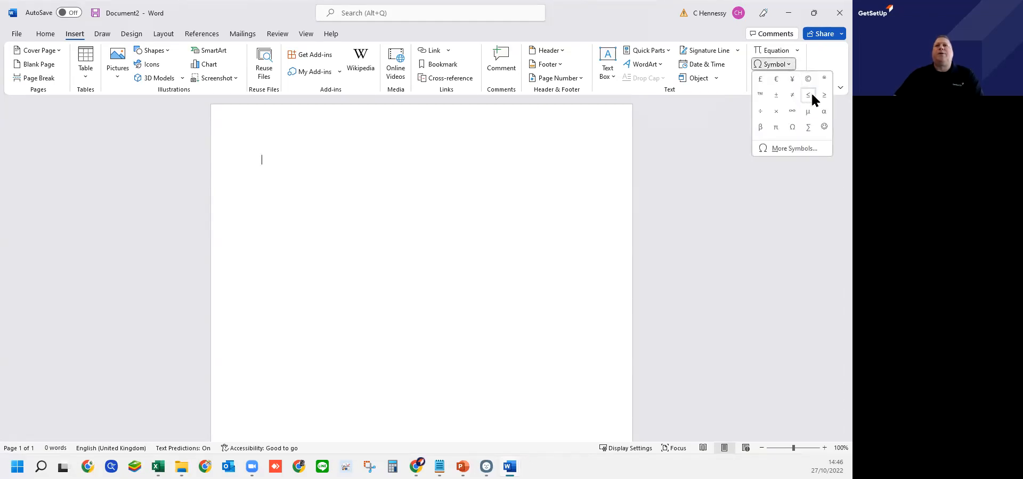
pyautogui.click(787, 143)
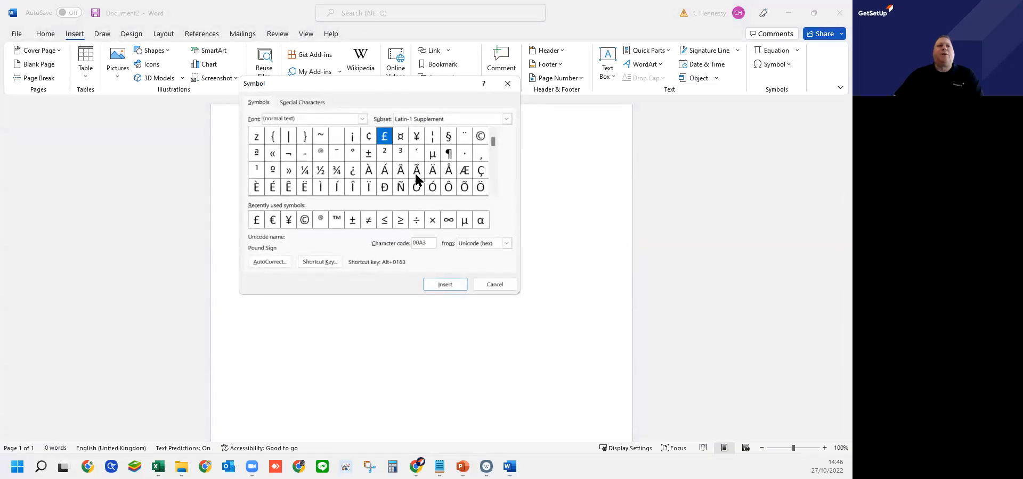
pyautogui.scroll(-3, 491, 174)
pyautogui.scroll(-3, 491, 173)
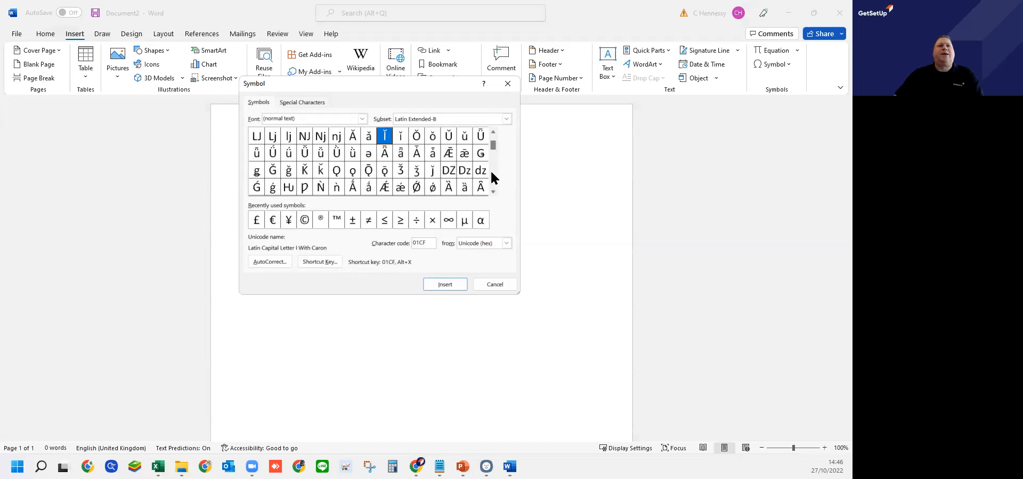
pyautogui.scroll(-3, 491, 173)
pyautogui.scroll(-5, 491, 173)
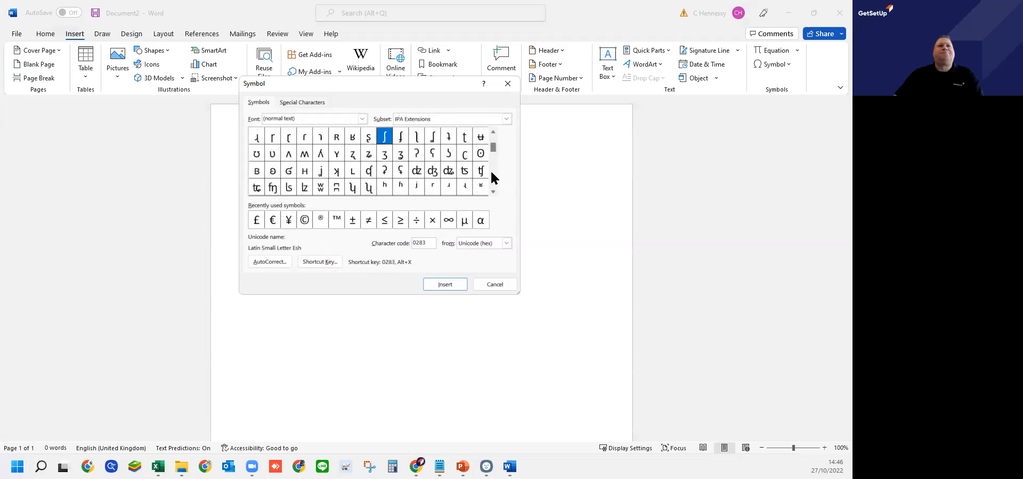
pyautogui.scroll(-6, 491, 174)
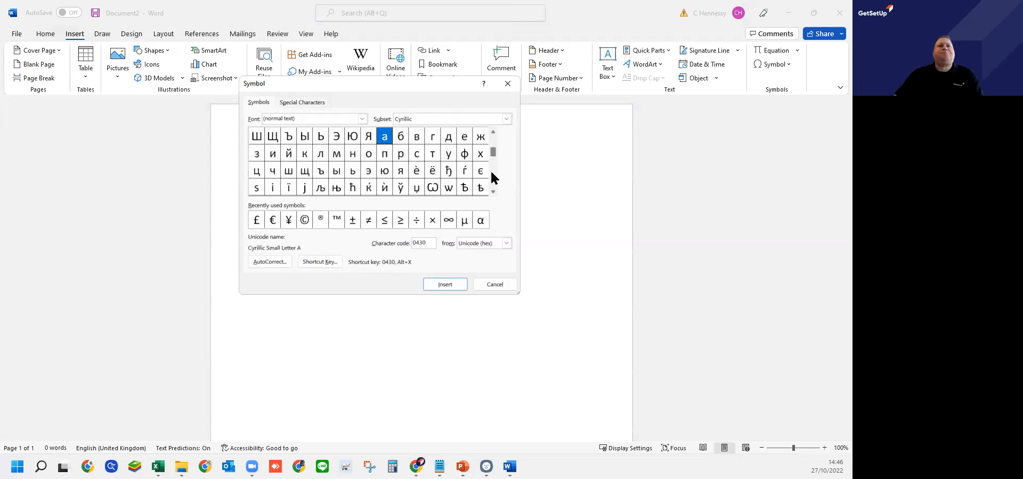
pyautogui.scroll(-2, 492, 173)
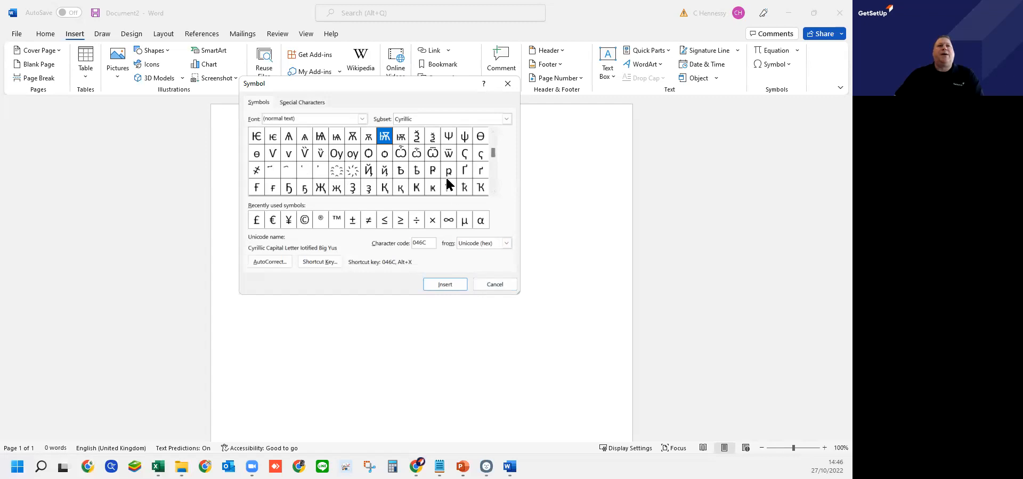
pyautogui.click(490, 285)
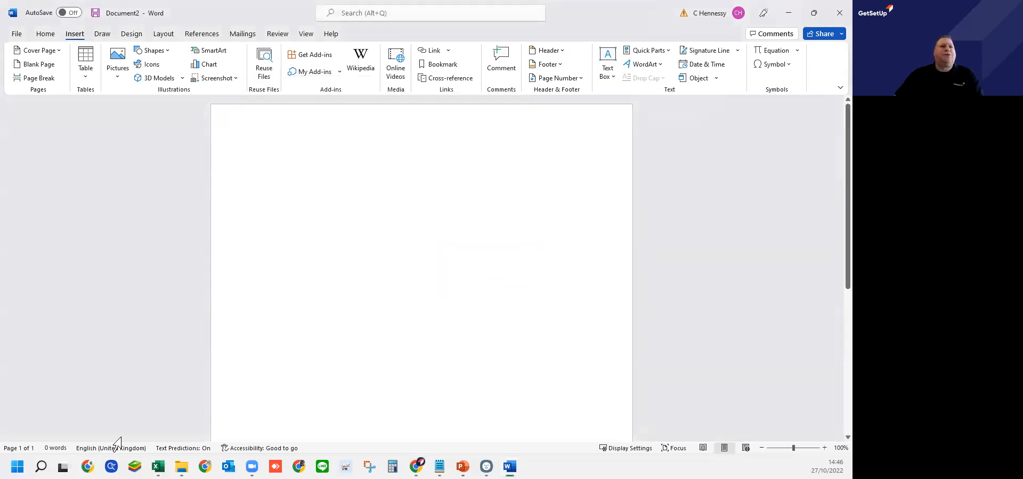
# Switch to the groceries workbook in Excel and copy the tick mark in cell O10 of Sheet2
pyautogui.click(157, 467)
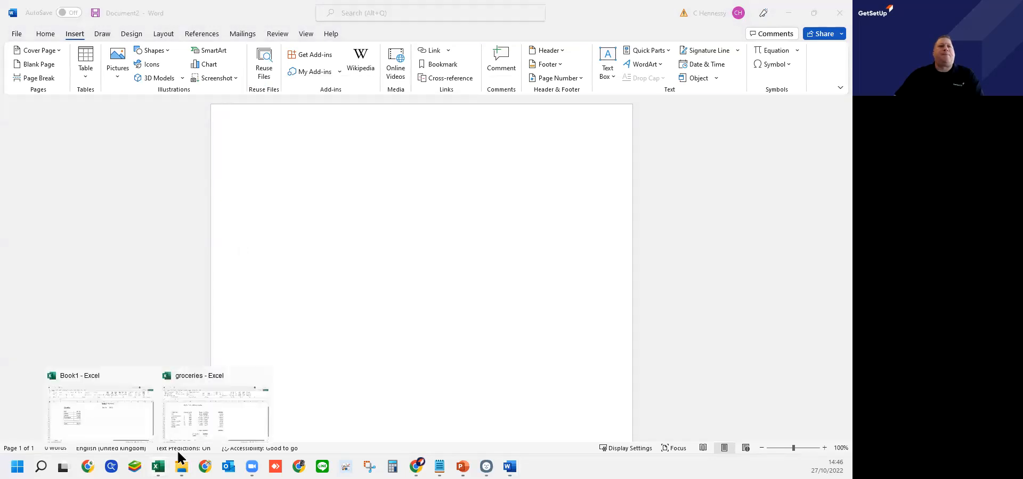
pyautogui.click(206, 424)
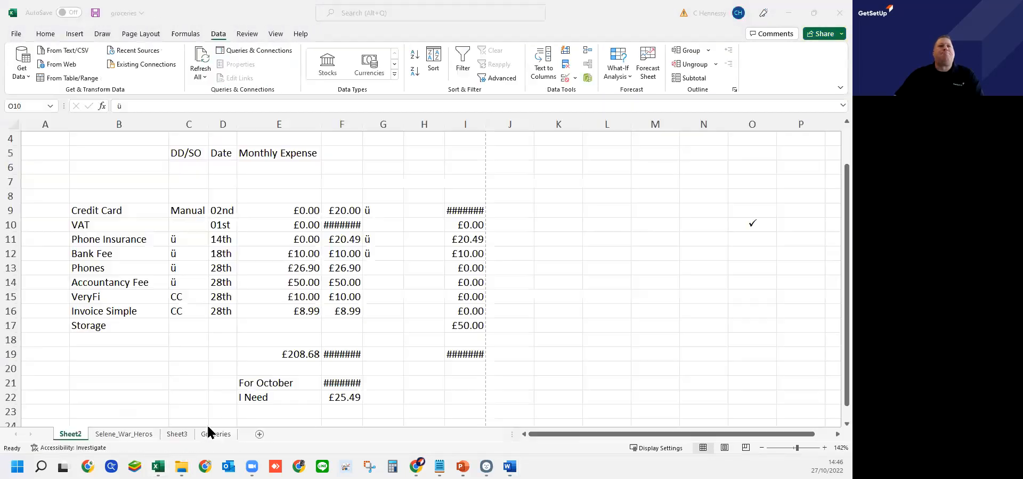
pyautogui.click(749, 235)
pyautogui.hotkey('ctrl', 'c')
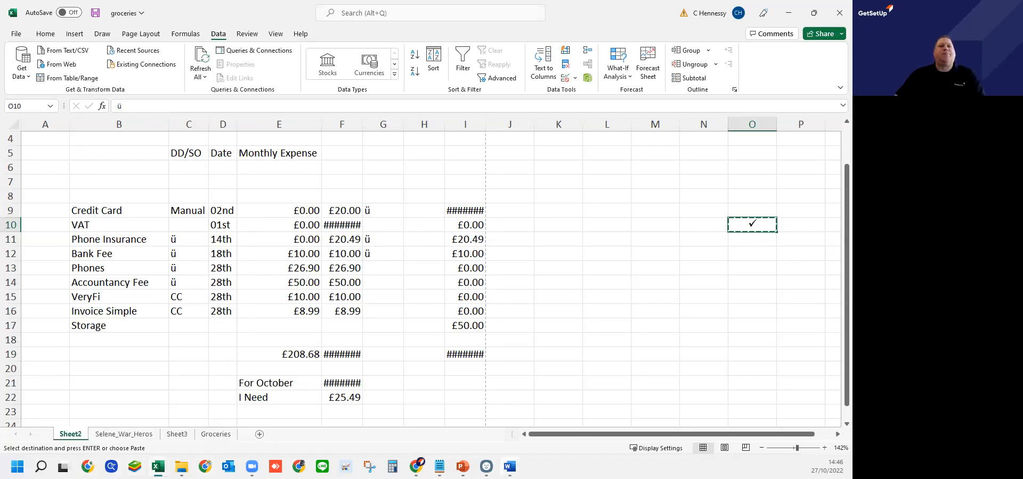
# Switch to the blank Document2 in Word and paste the copied tick mark into it
pyautogui.click(509, 466)
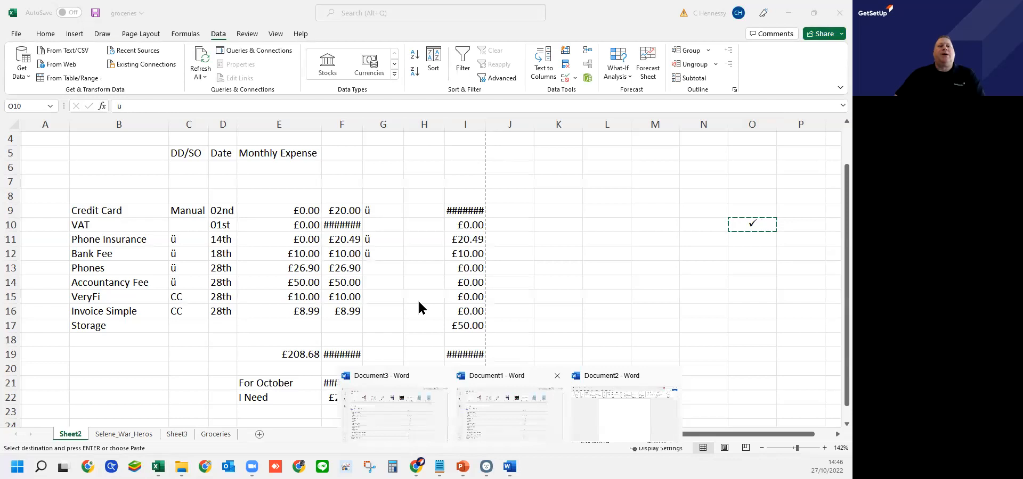
pyautogui.click(501, 413)
pyautogui.moveTo(509, 466)
pyautogui.click(612, 429)
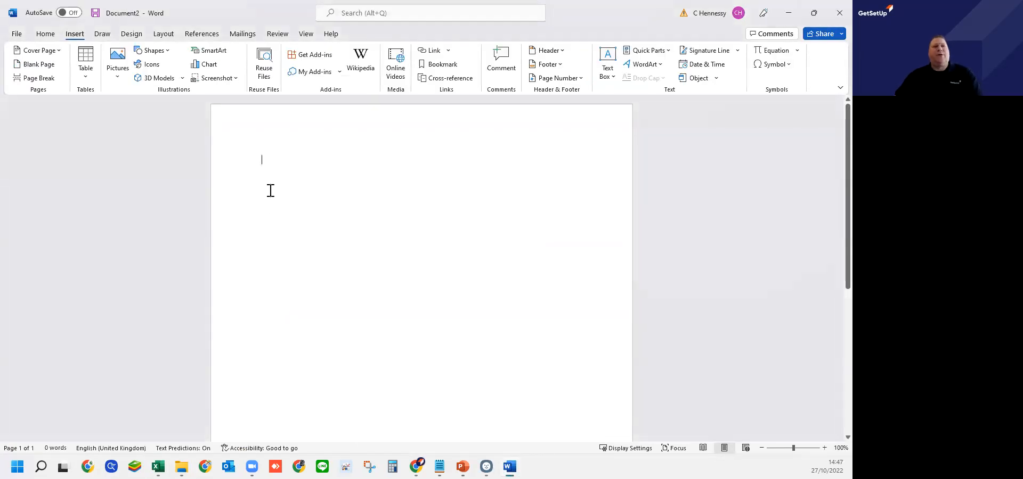
pyautogui.hotkey('ctrl', 'v')
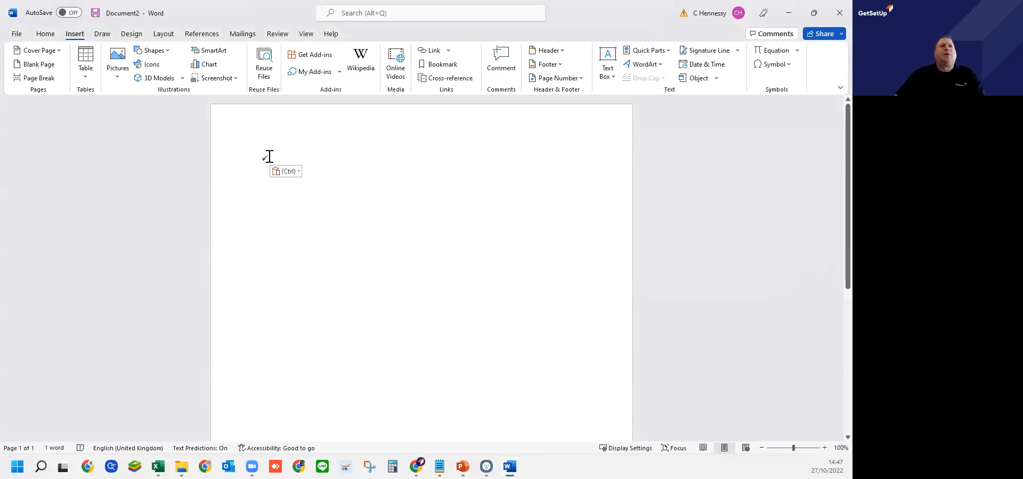
# Copy the tick mark from the Word document into the Phone Insurance row's DD/SO cell C11 of the groceries workbook, keeping its source formatting
pyautogui.doubleClick(257, 159)
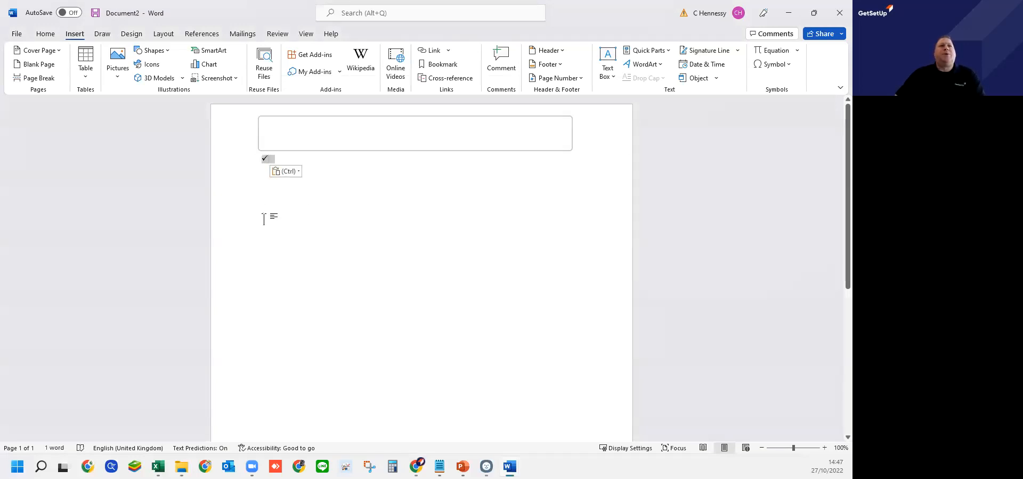
pyautogui.rightClick(268, 158)
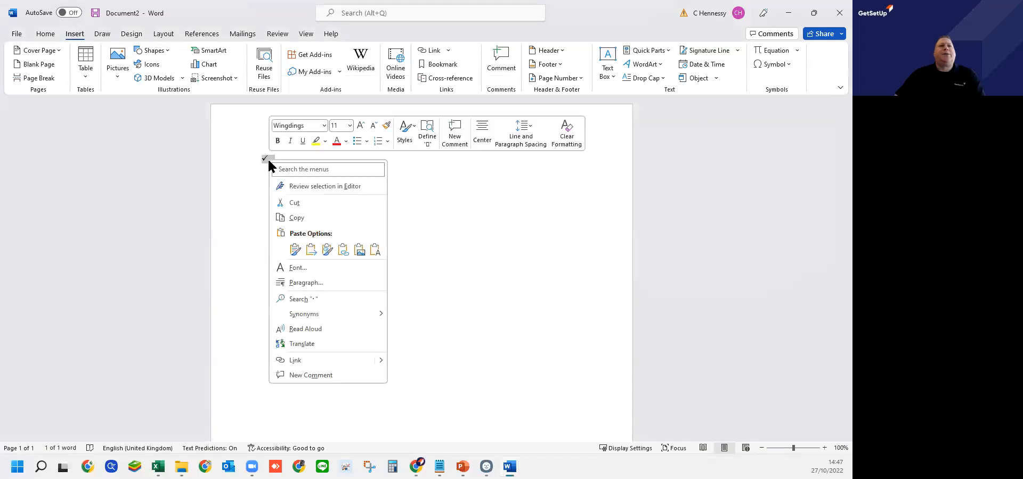
pyautogui.click(292, 218)
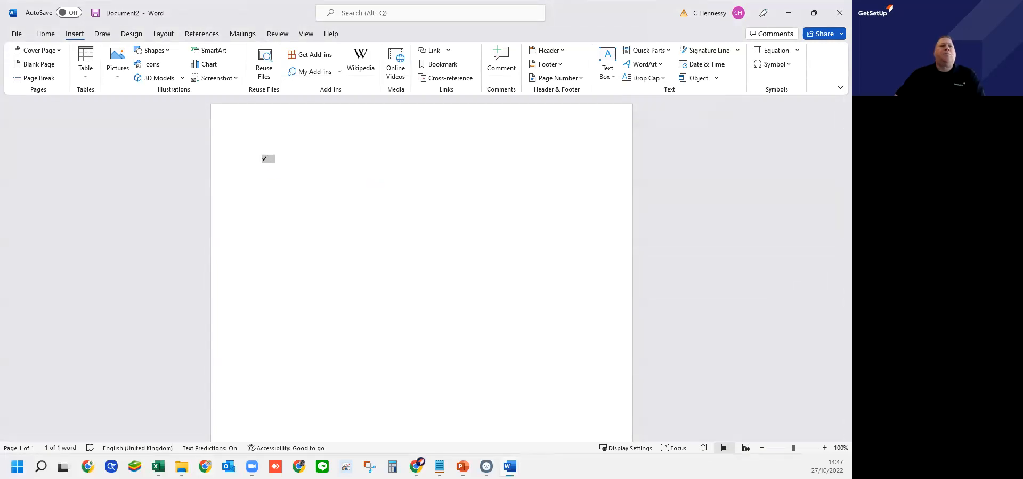
pyautogui.click(157, 466)
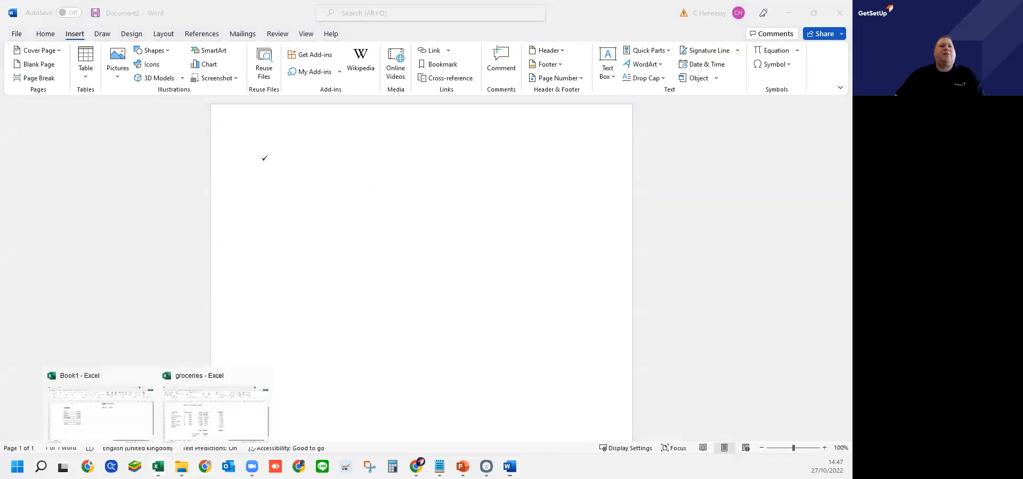
pyautogui.click(214, 436)
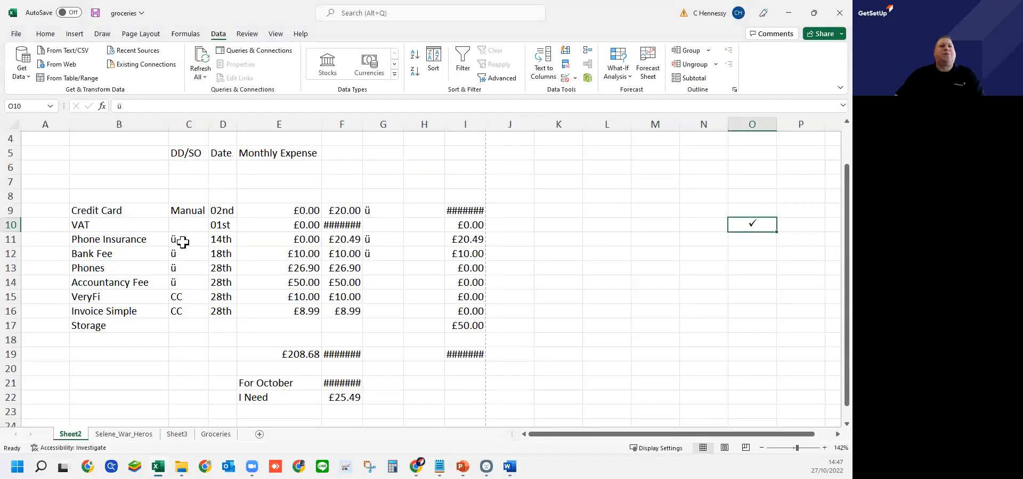
pyautogui.click(183, 243)
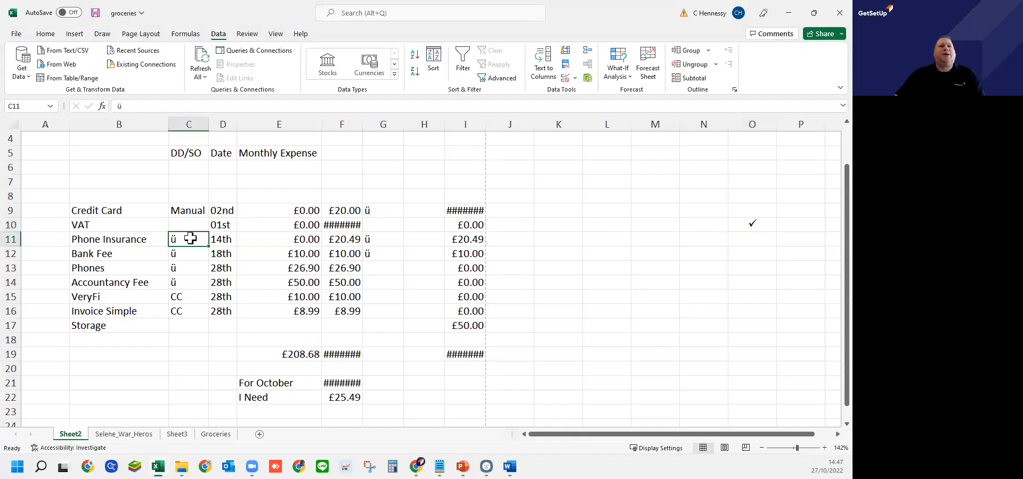
pyautogui.rightClick(190, 238)
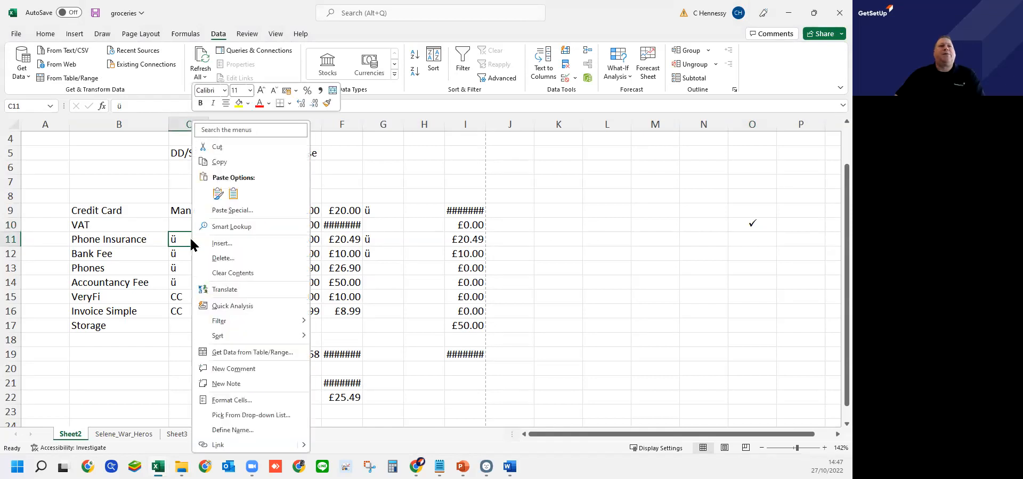
pyautogui.click(216, 193)
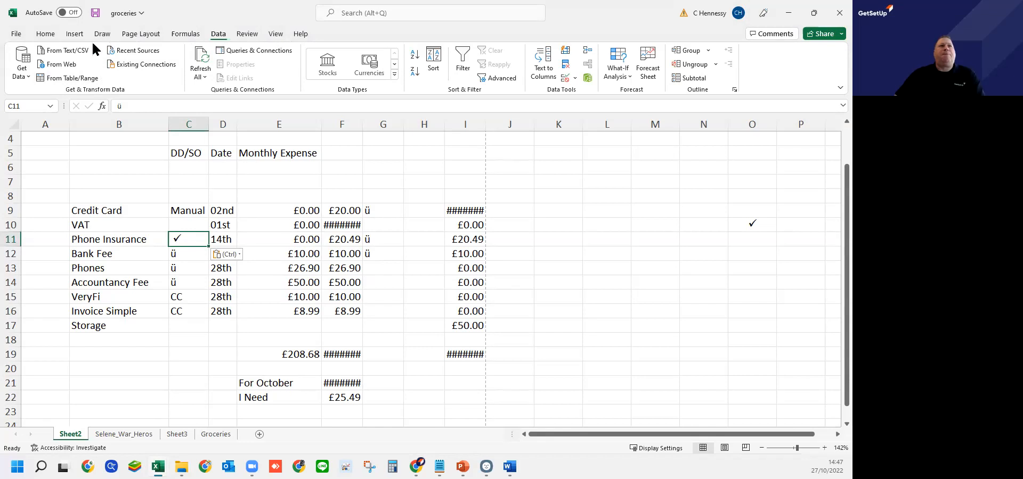
# View Excel's own symbol table for cell C11 and close it without inserting a character
pyautogui.click(76, 35)
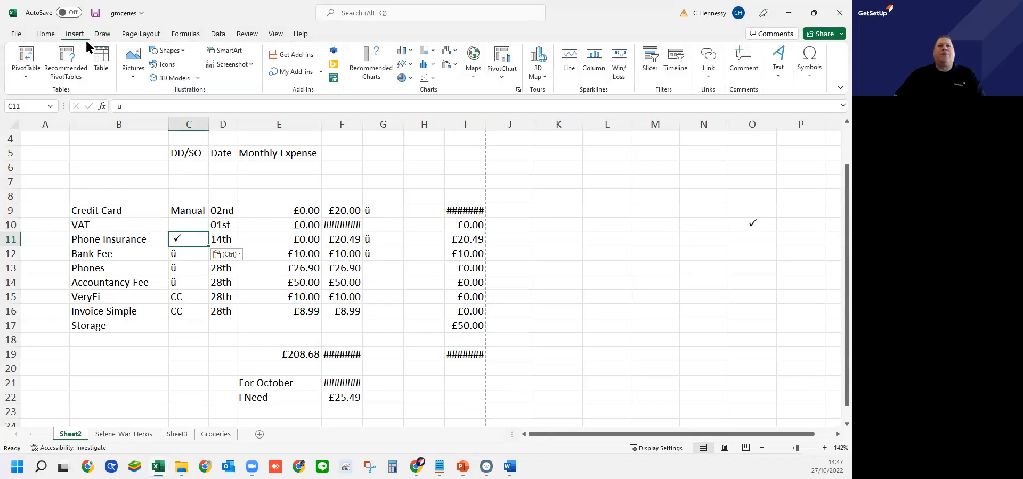
pyautogui.click(810, 81)
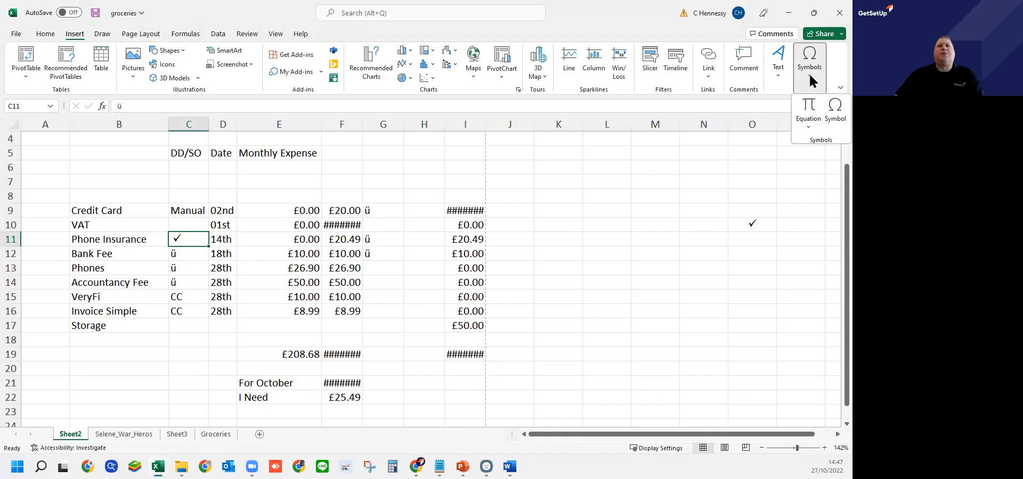
pyautogui.click(834, 109)
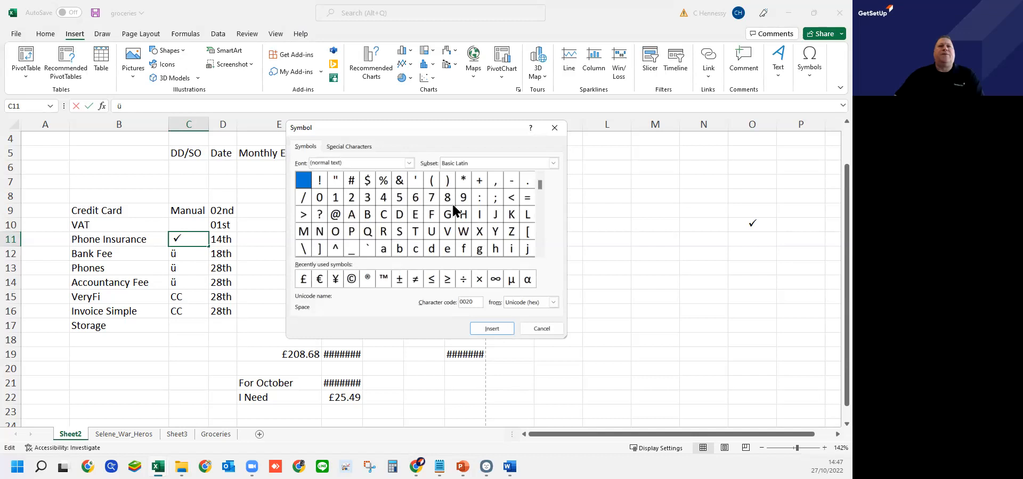
pyautogui.click(554, 128)
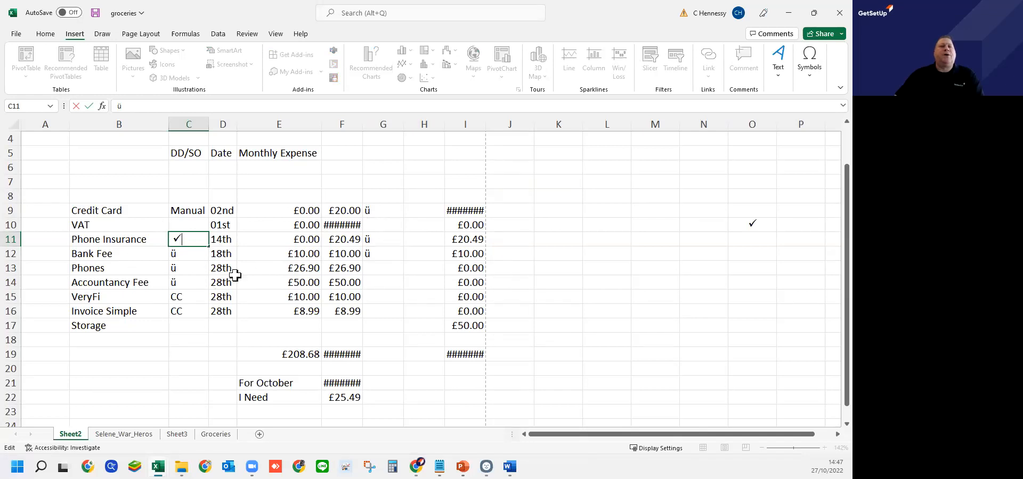
# Fill the tick mark from the Phone Insurance DD/SO cell C11 down through C14, covering Bank Fee, Phones and Accountancy Fee
pyautogui.click(190, 258)
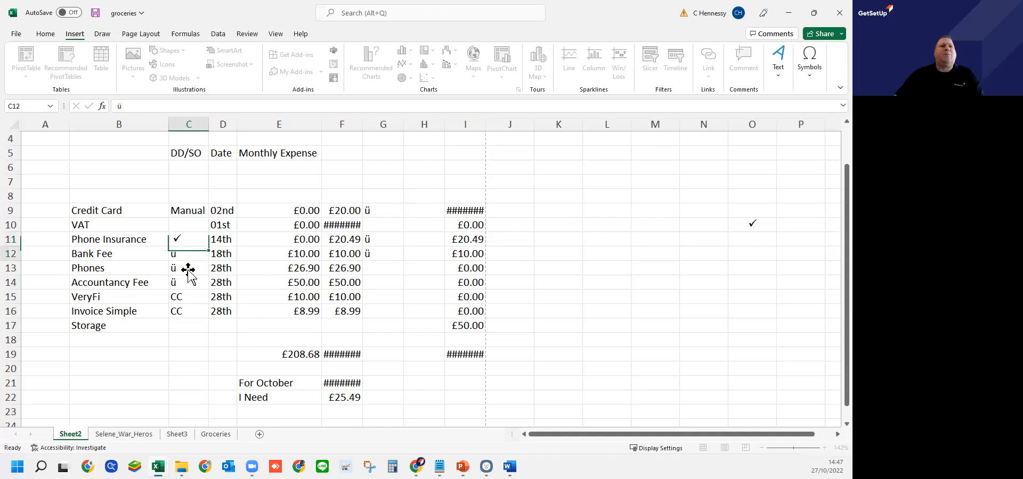
pyautogui.click(192, 239)
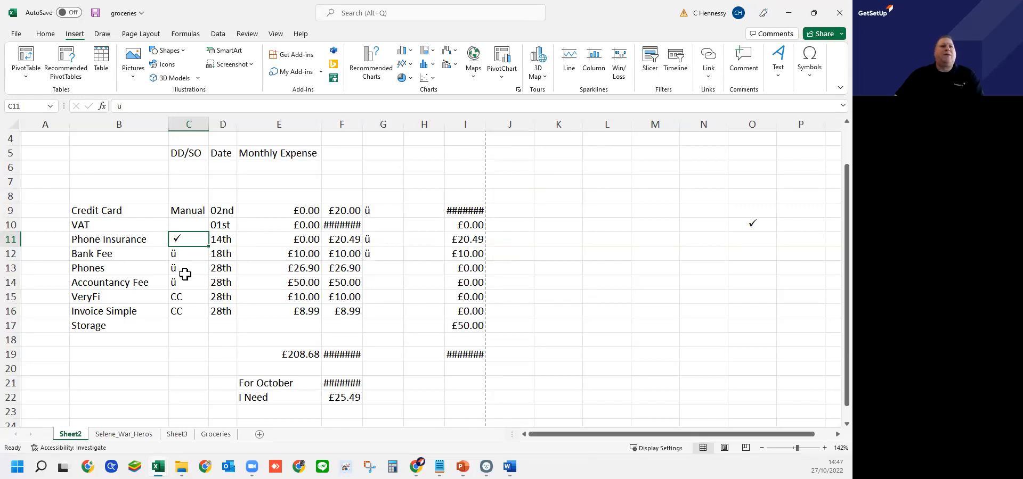
pyautogui.click(186, 225)
pyautogui.click(190, 239)
pyautogui.click(207, 245)
pyautogui.moveTo(208, 245); pyautogui.dragTo(205, 287)
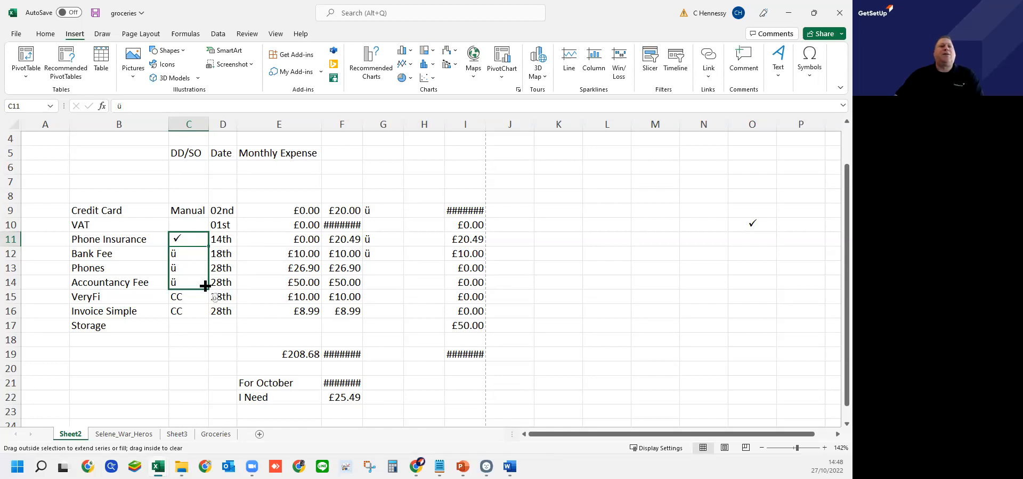
pyautogui.moveTo(205, 287); pyautogui.dragTo(205, 287)
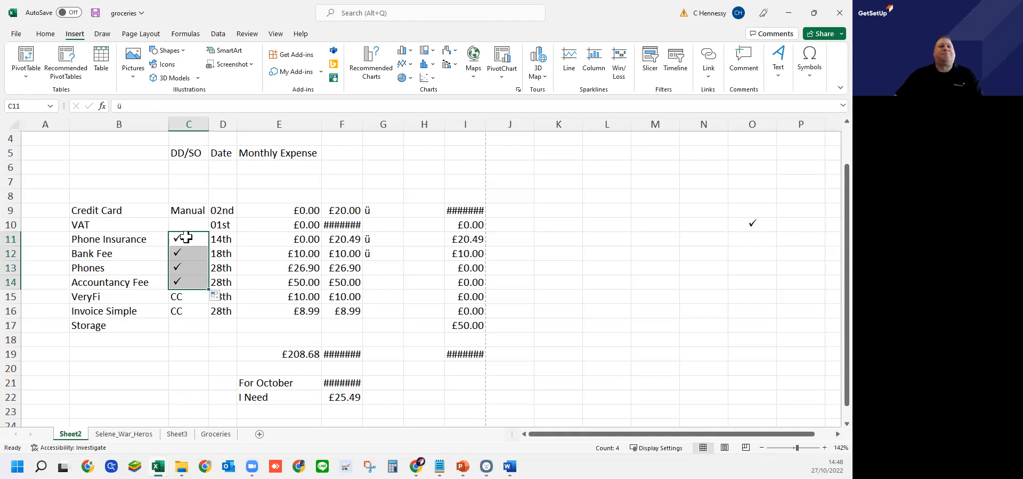
# Widen columns F and I of Sheet2 so their currency amounts fit instead of showing hash signs
pyautogui.click(336, 225)
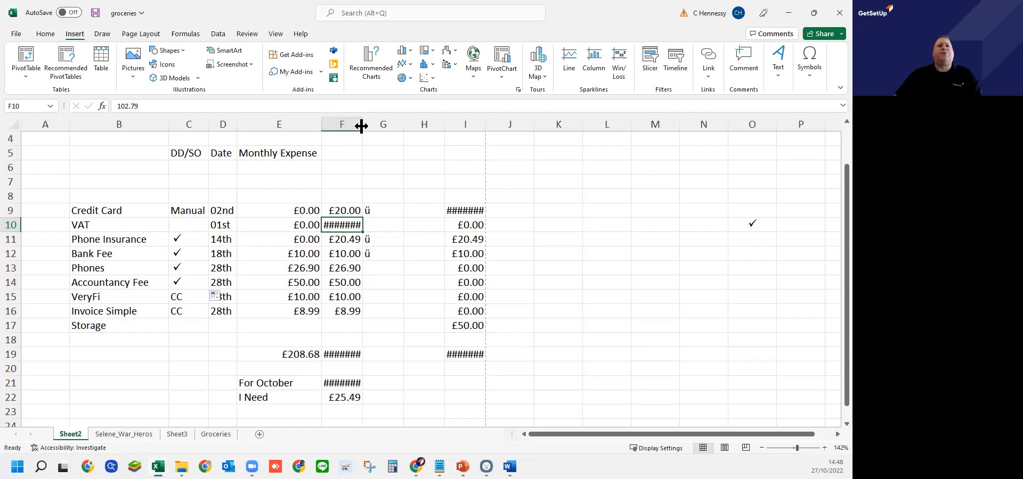
pyautogui.moveTo(361, 126); pyautogui.dragTo(391, 127)
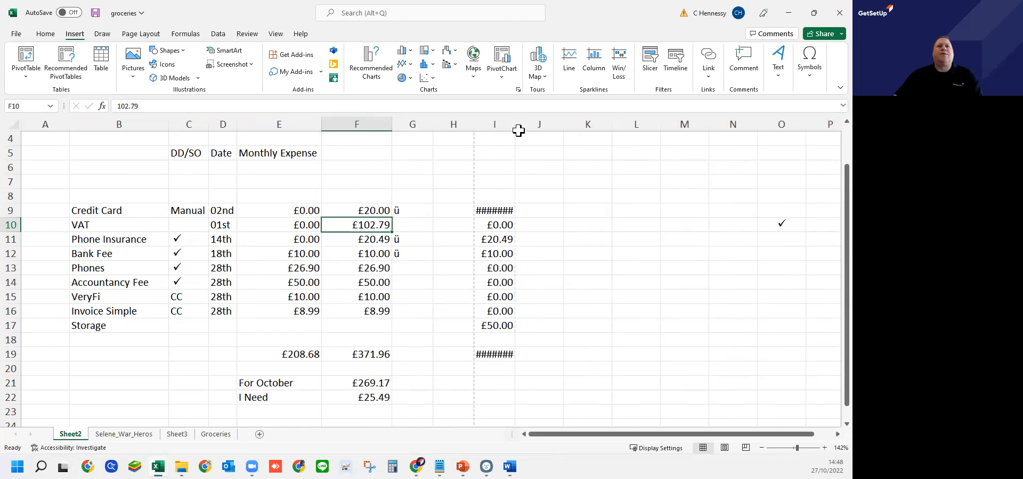
pyautogui.moveTo(516, 124); pyautogui.dragTo(541, 124)
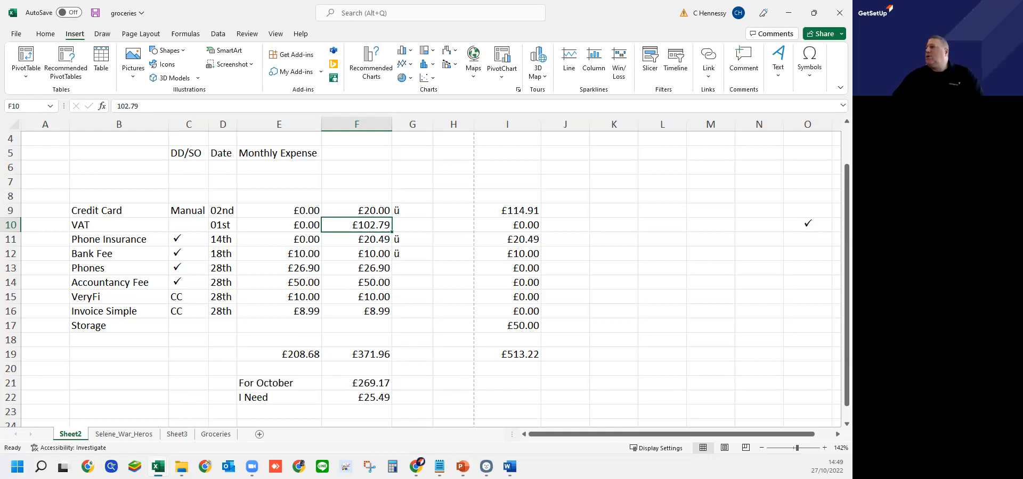
# Bring up the Groceries sheet to review its item list and budget, clearing the row 4 selection
pyautogui.hotkey('alt', 'Tab')
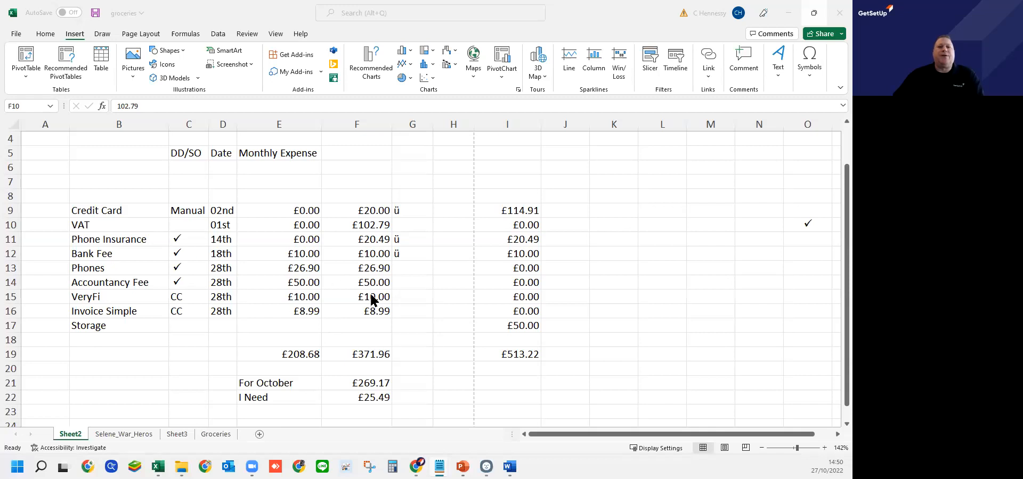
pyautogui.click(131, 435)
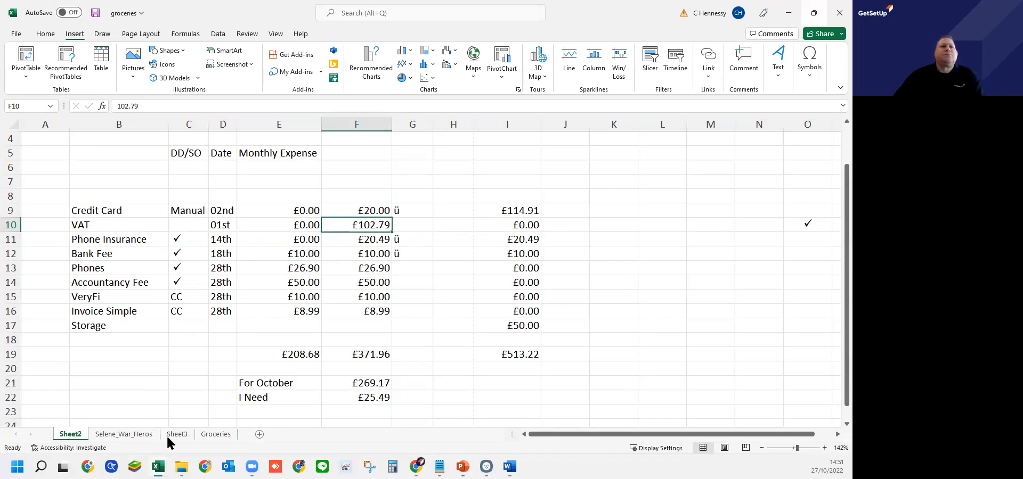
pyautogui.click(202, 434)
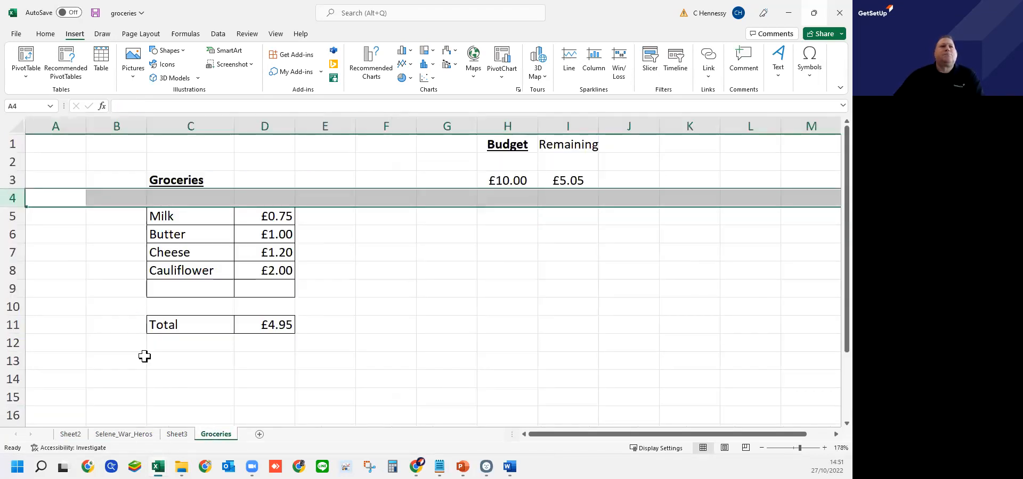
pyautogui.click(99, 305)
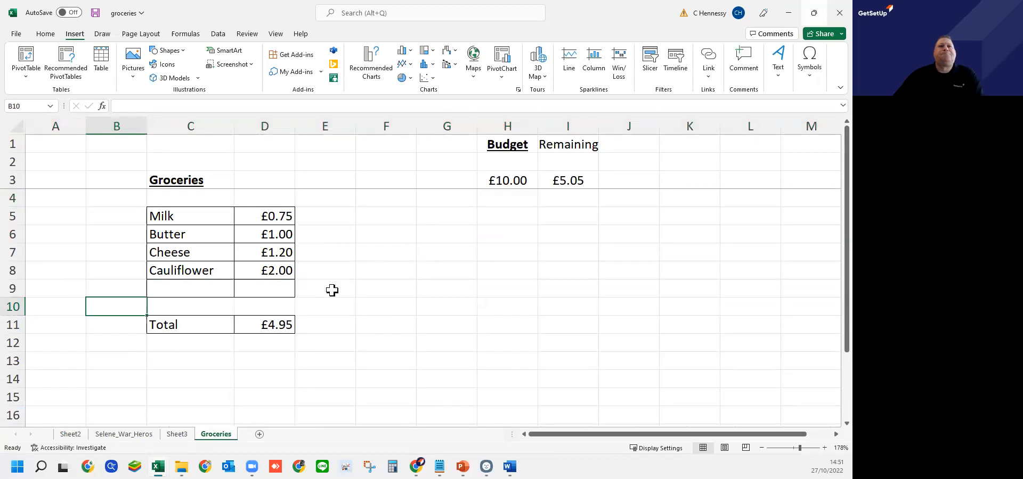
# Freeze the top row of Sheet3 with its marriage-record headings, and check it by moving through the records
pyautogui.click(187, 434)
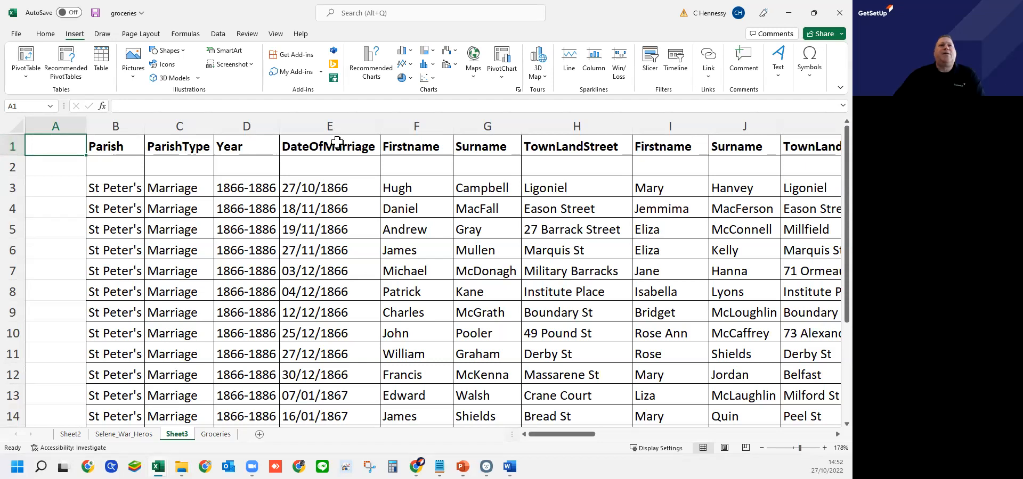
pyautogui.click(12, 146)
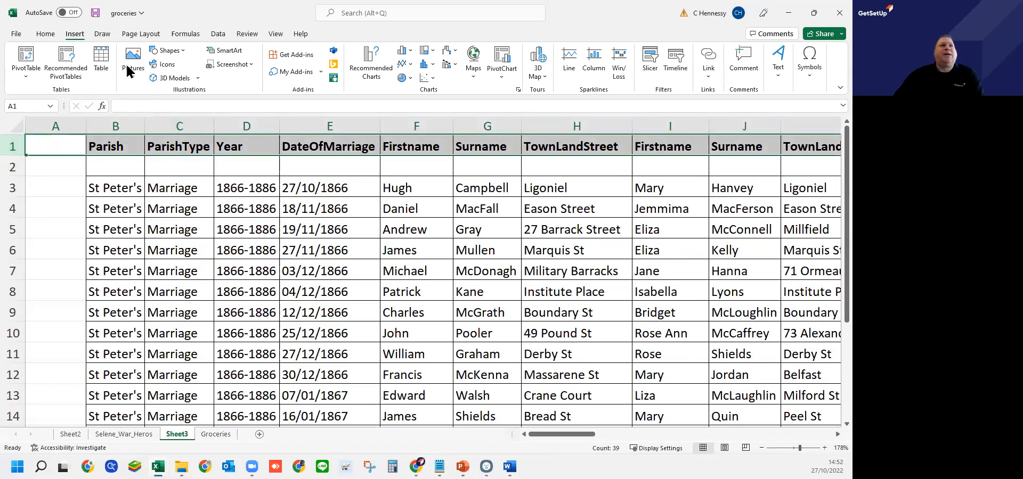
pyautogui.click(275, 34)
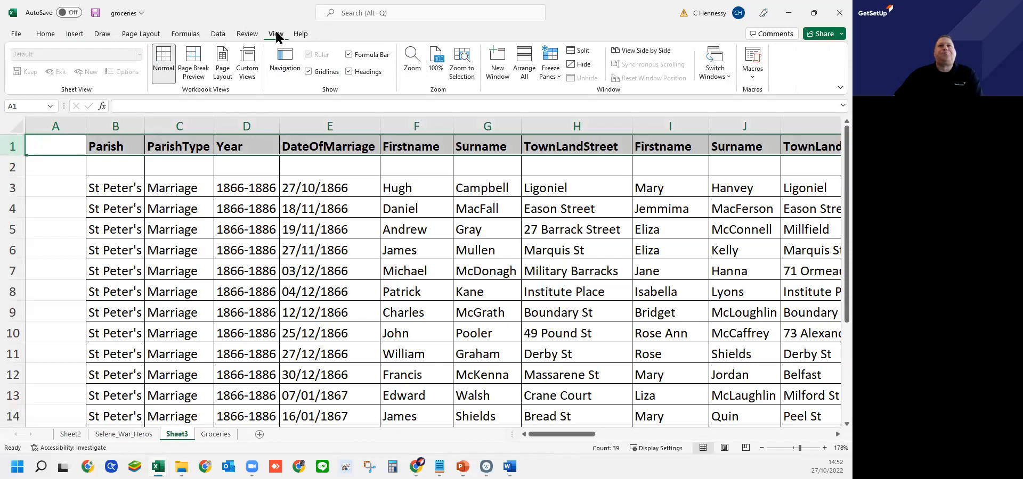
pyautogui.click(554, 79)
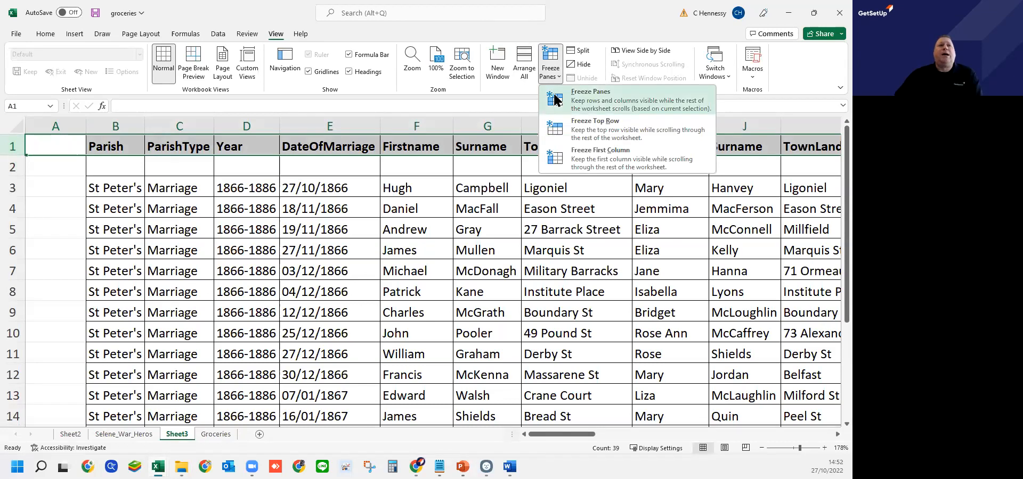
pyautogui.click(567, 126)
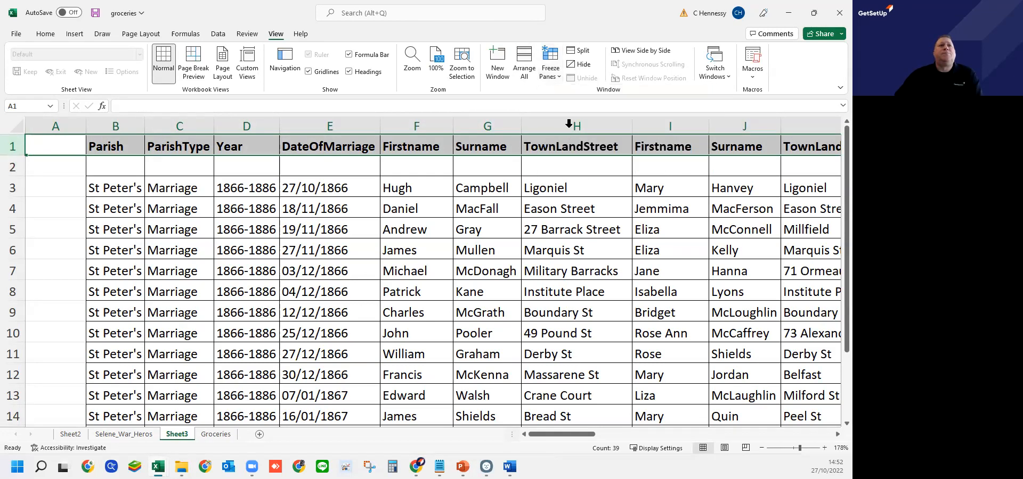
pyautogui.scroll(-3, 254, 238)
pyautogui.scroll(3, 254, 238)
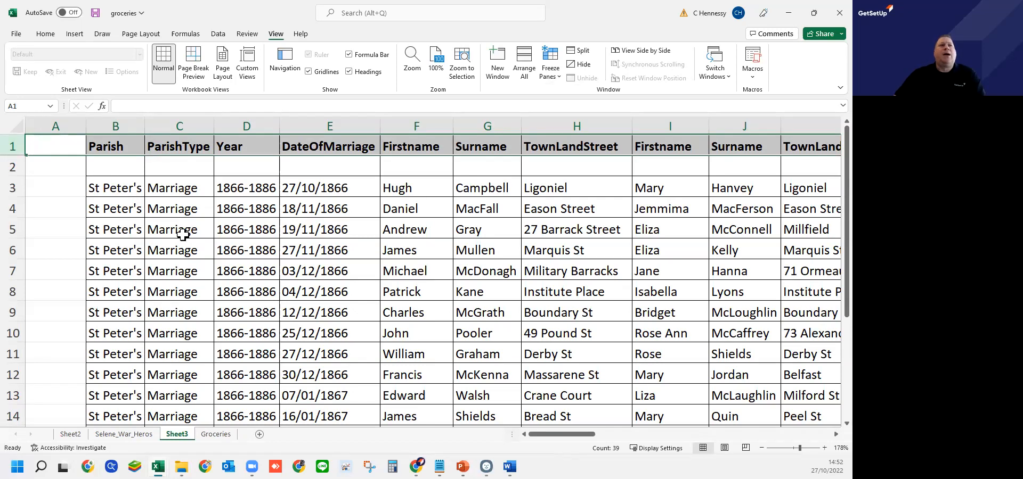
pyautogui.scroll(-2, 182, 234)
pyautogui.scroll(-2, 183, 235)
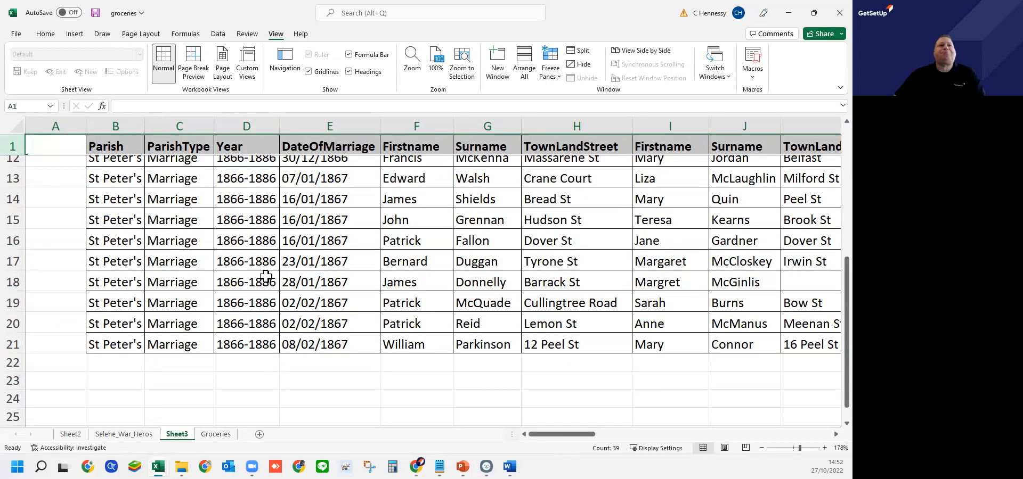
pyautogui.scroll(3, 178, 315)
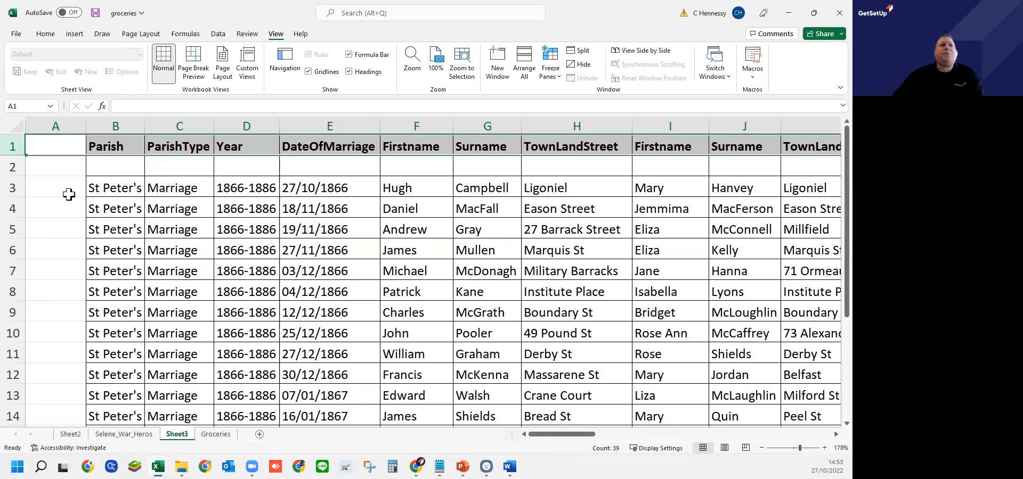
pyautogui.click(79, 35)
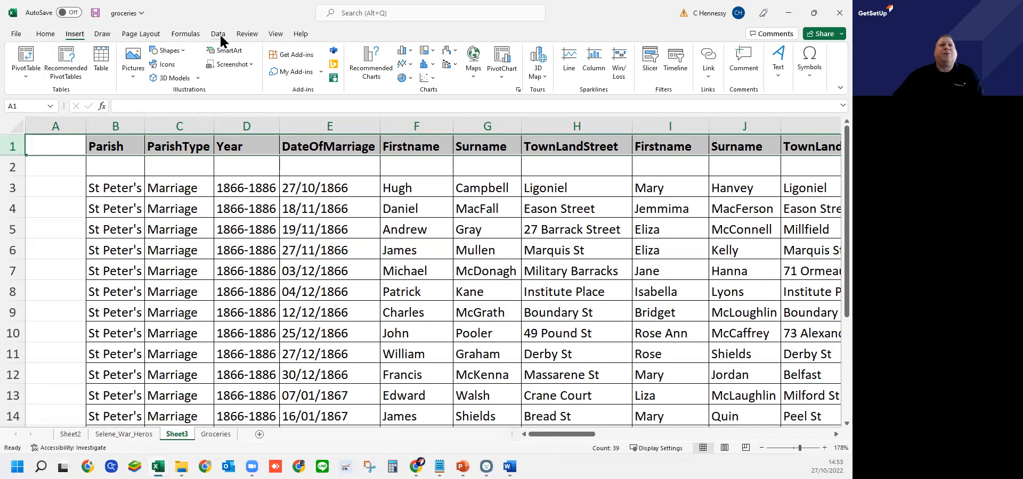
pyautogui.click(248, 35)
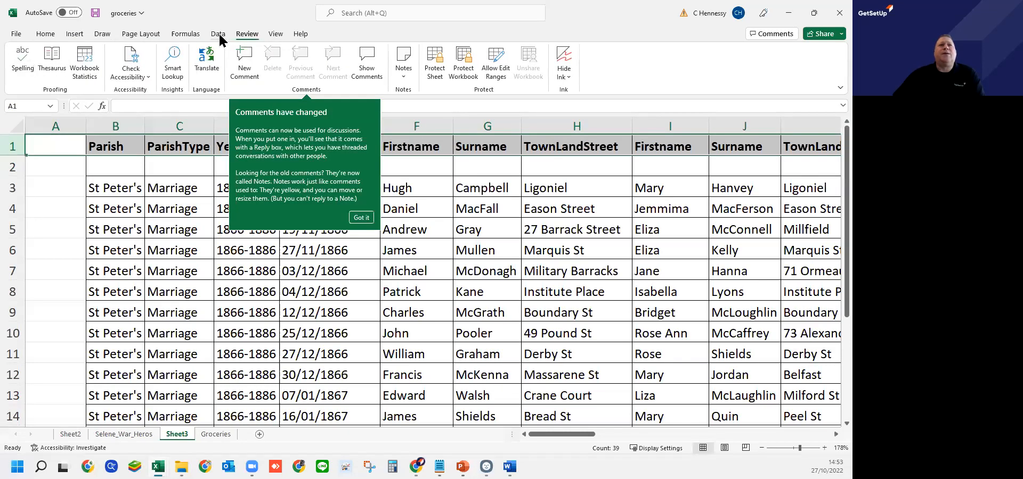
pyautogui.click(219, 37)
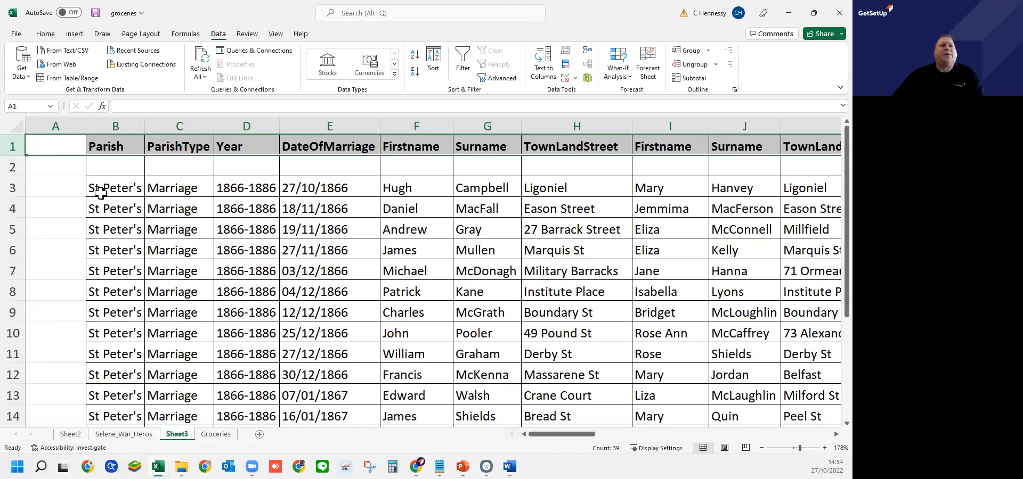
# View the Selene_War_Heros sheet and return to Sheet2
pyautogui.click(126, 434)
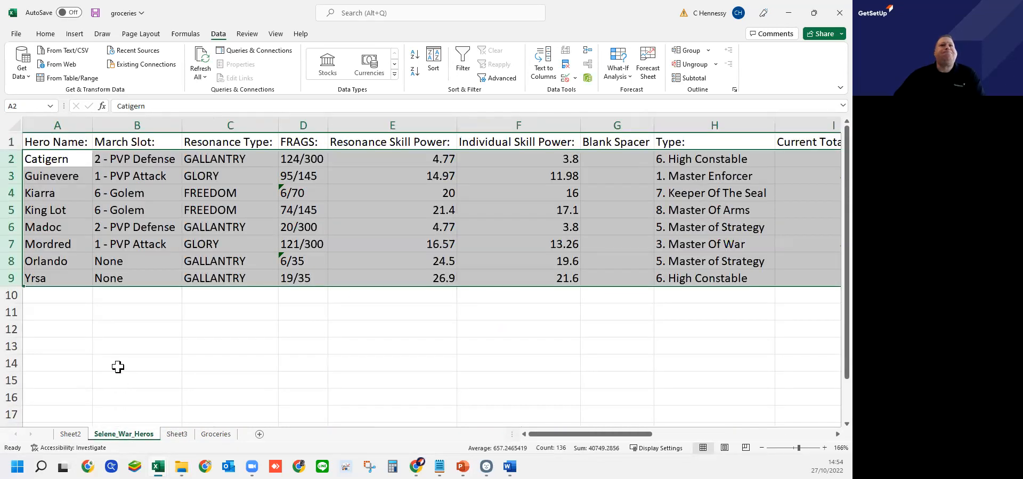
pyautogui.click(69, 435)
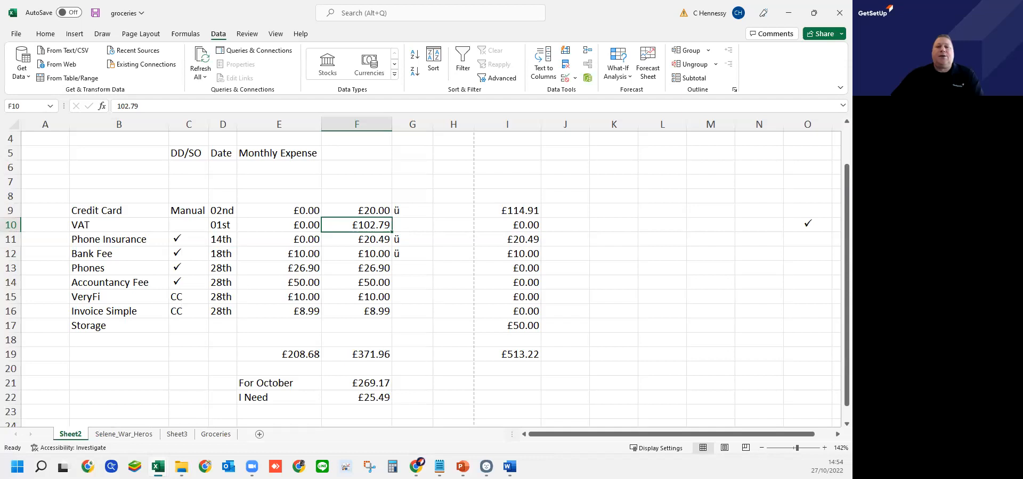
# Dismiss the Word start windows and switch to PowerPoint to present the closing "Thanks!" slide full screen
pyautogui.hotkey('alt', 'Tab')
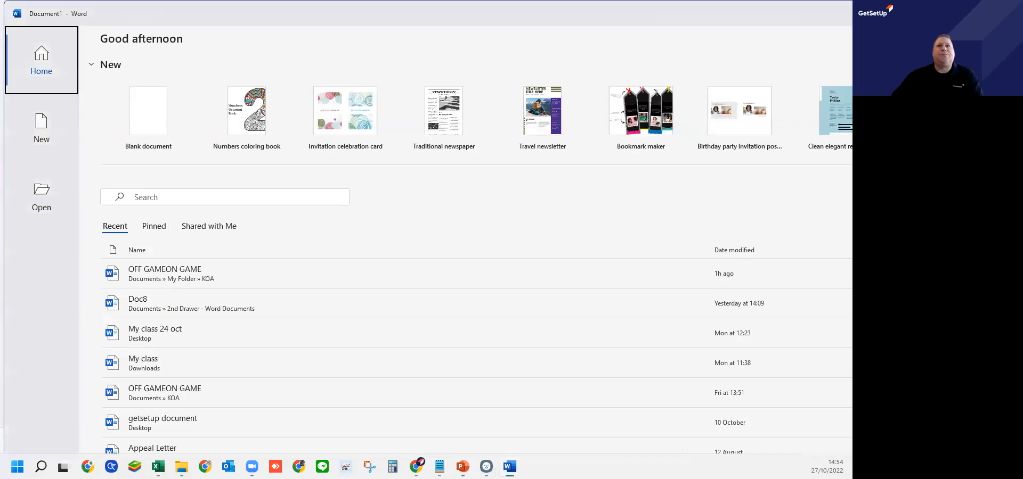
pyautogui.doubleClick(447, 11)
pyautogui.click(836, 13)
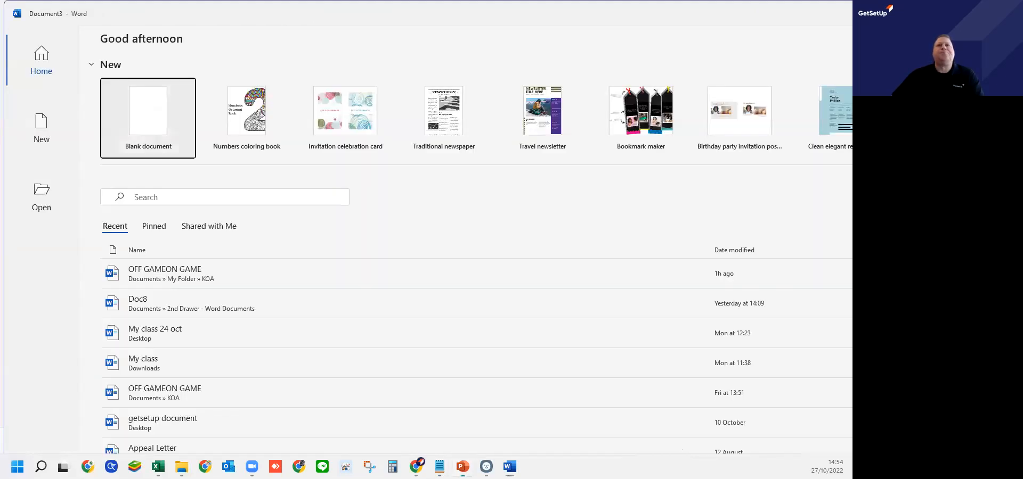
pyautogui.click(788, 13)
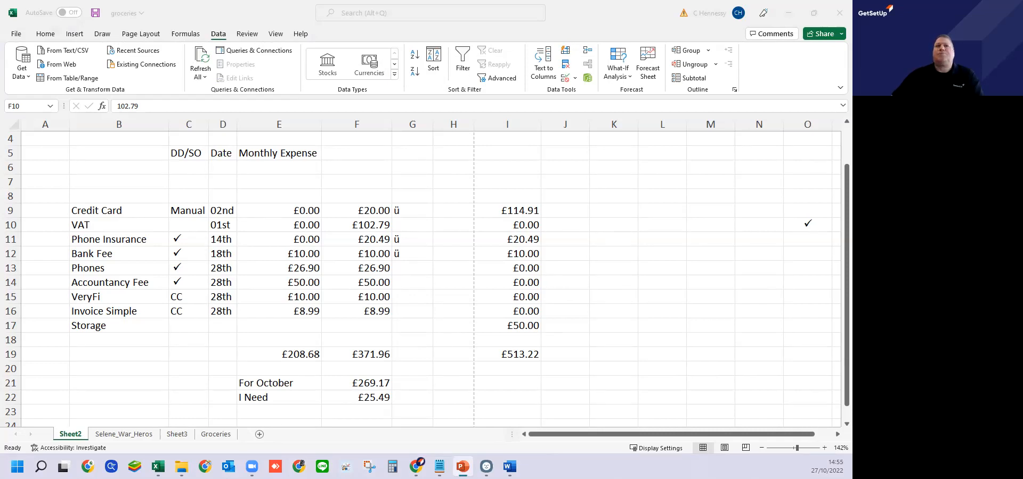
pyautogui.hotkey('shift', 'F5')
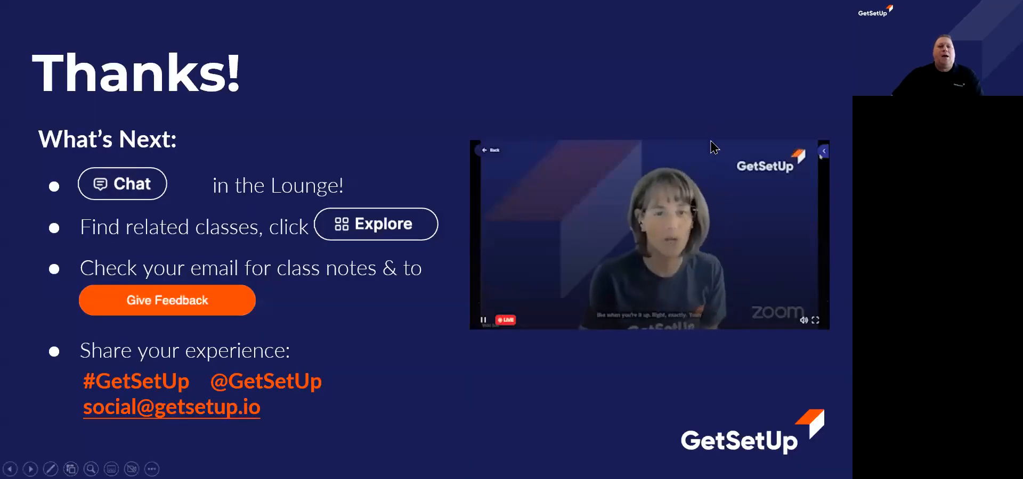